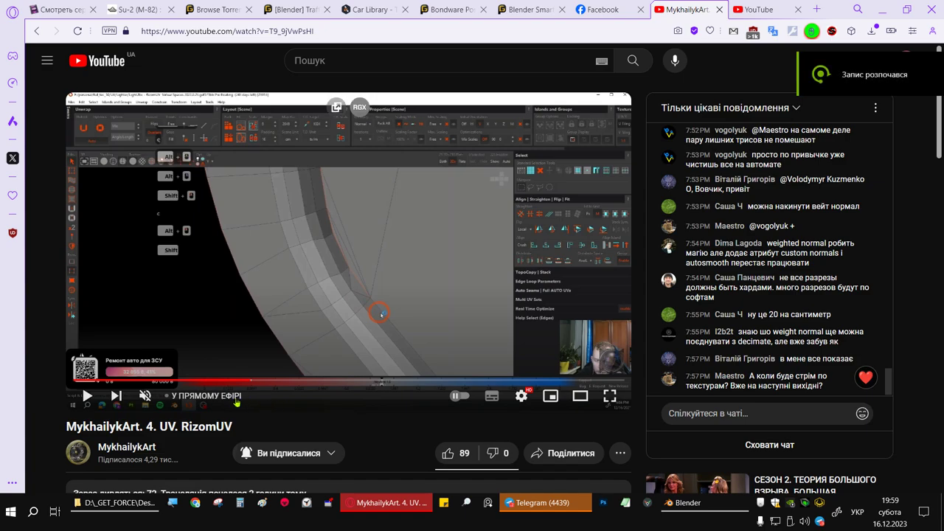
# - Rewind the RizomUV stream to the blue UV-shell scene, pause it, and bring up the Desktop folder
pyautogui.click(236, 398)
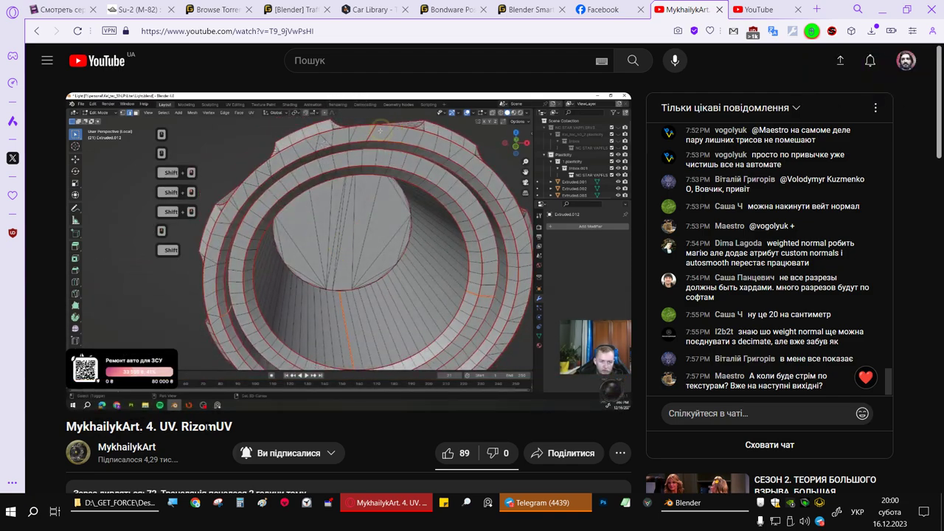
pyautogui.moveTo(183, 426); pyautogui.dragTo(233, 426)
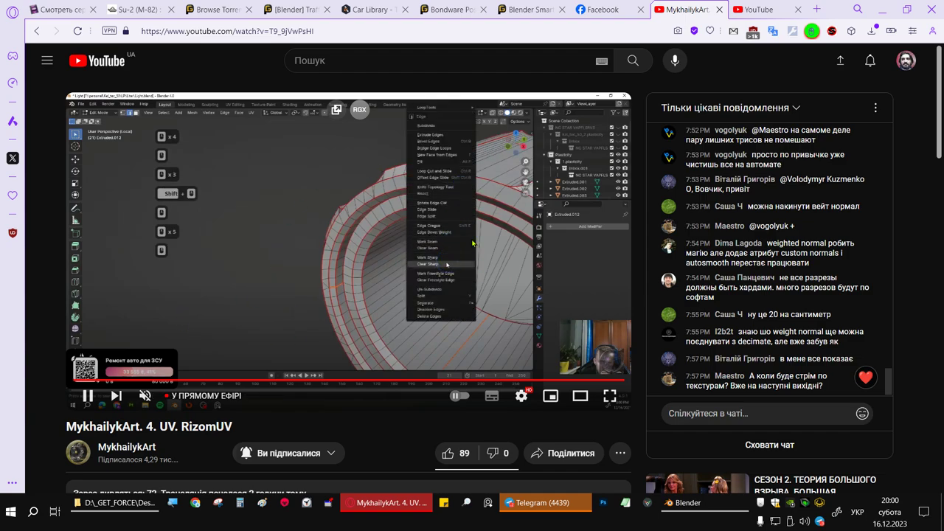
pyautogui.click(189, 381)
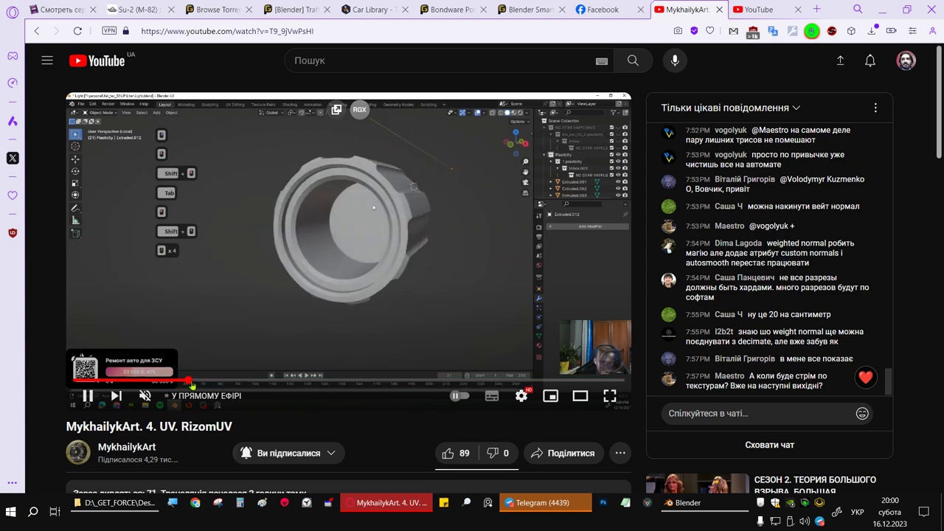
pyautogui.click(210, 381)
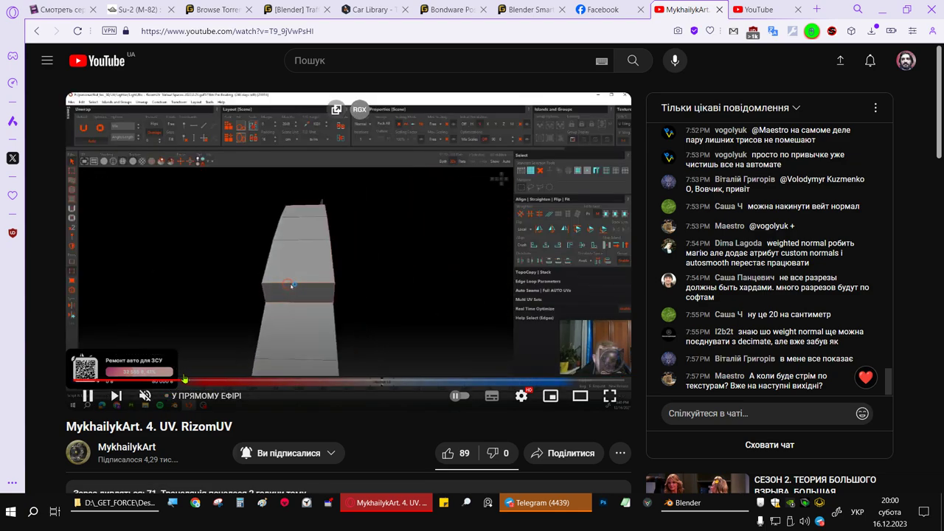
pyautogui.click(153, 381)
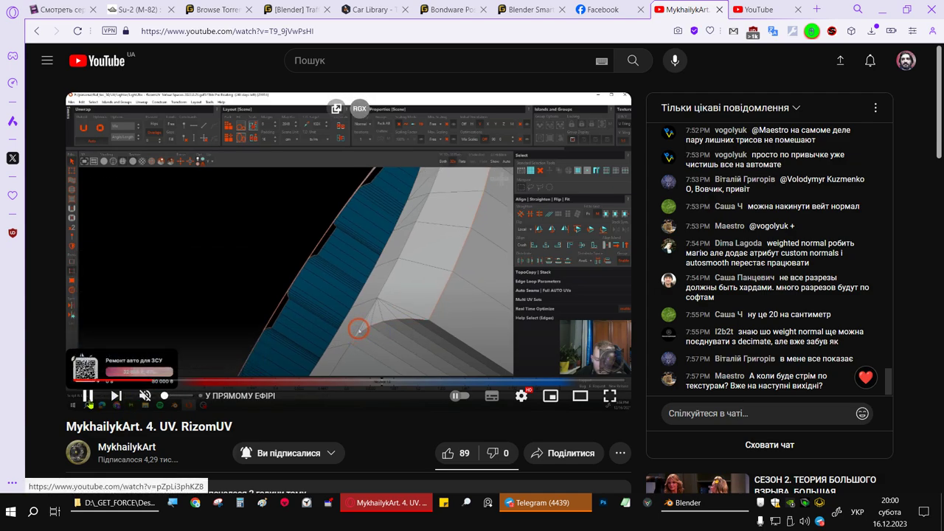
pyautogui.press('space')
pyautogui.click(140, 502)
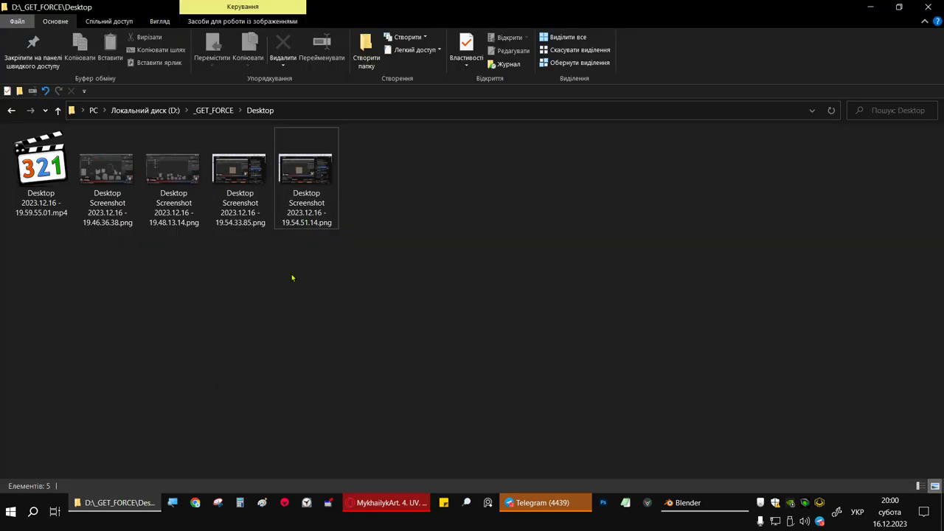
pyautogui.doubleClick(108, 191)
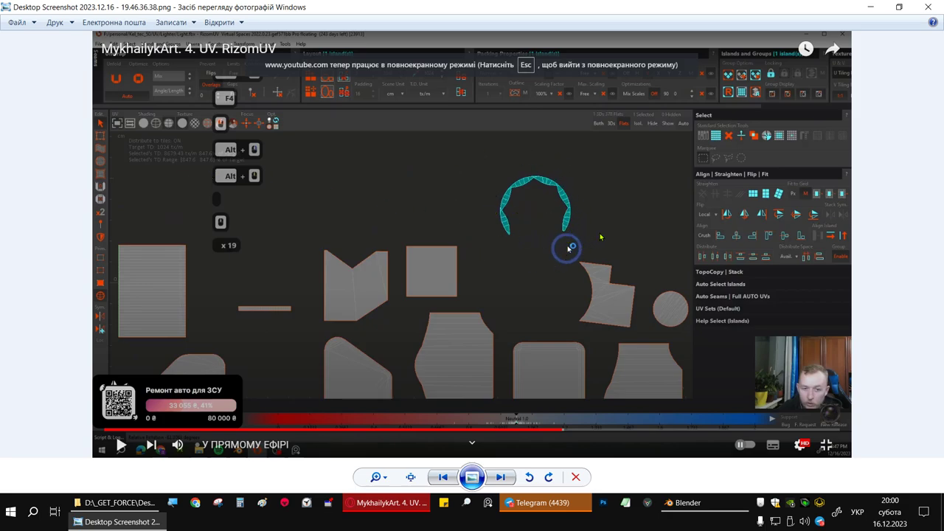
pyautogui.click(500, 476)
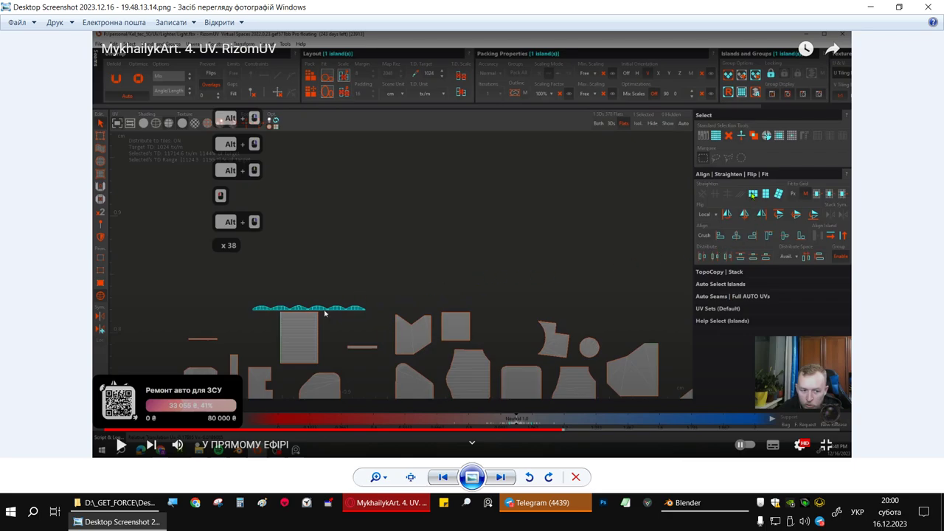
pyautogui.click(502, 478)
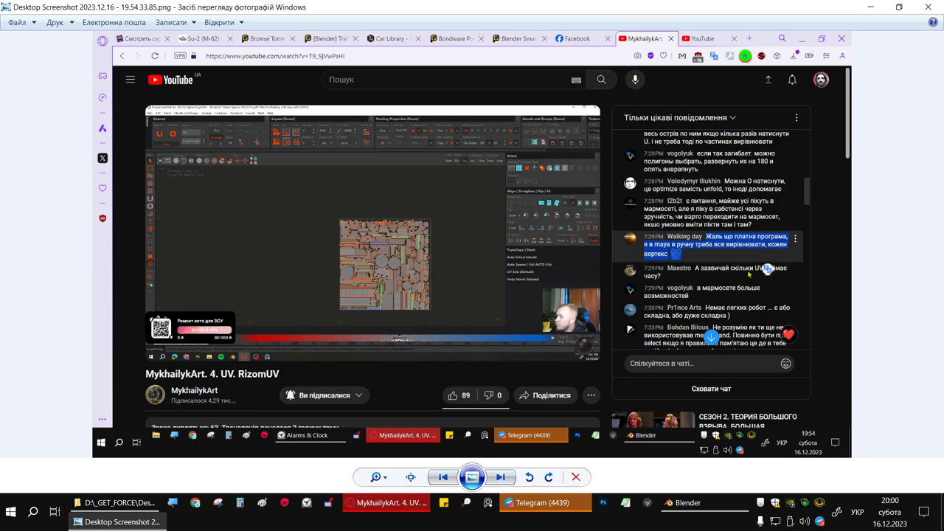
pyautogui.scroll(1, 767, 264)
pyautogui.scroll(1, 767, 264)
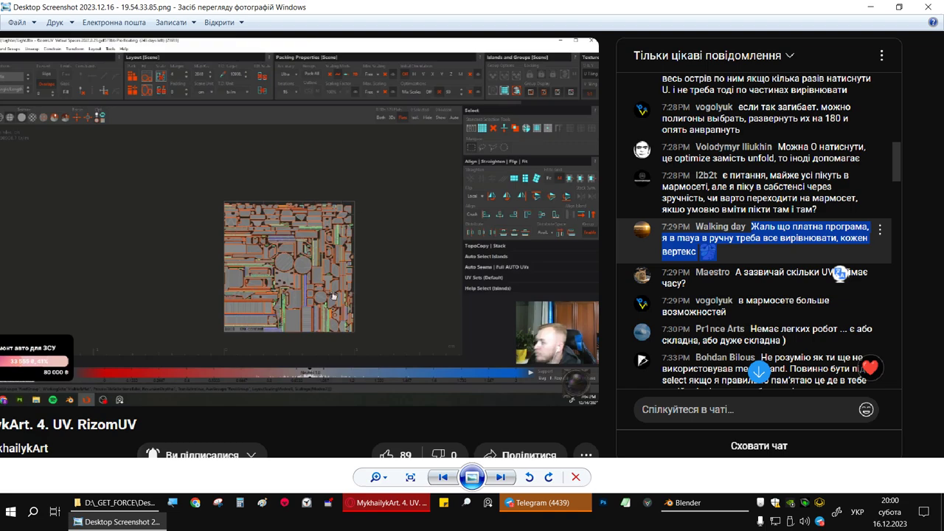
pyautogui.click(501, 478)
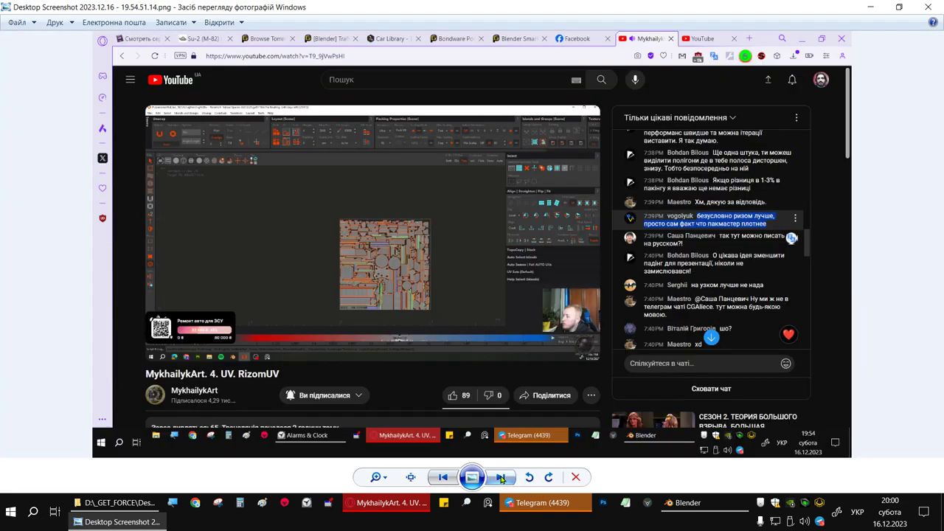
pyautogui.scroll(-1, 788, 225)
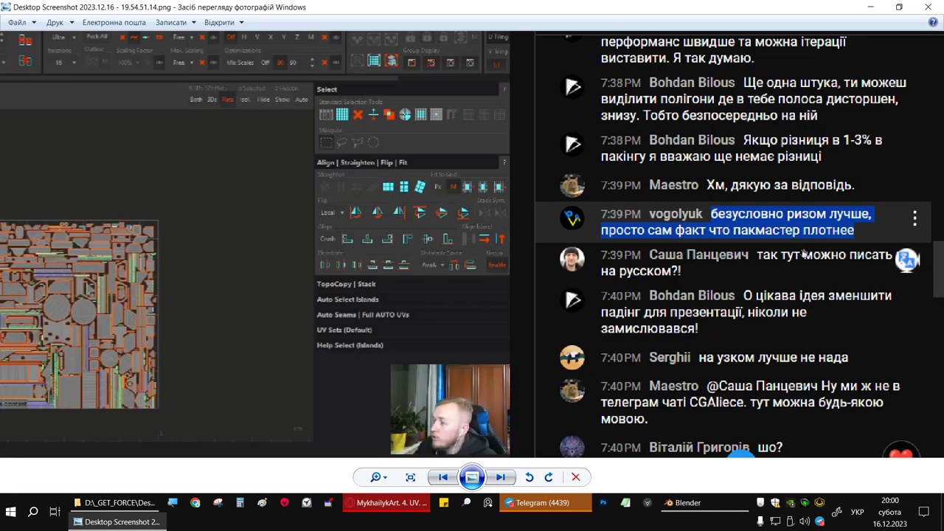
pyautogui.moveTo(754, 251); pyautogui.dragTo(809, 236)
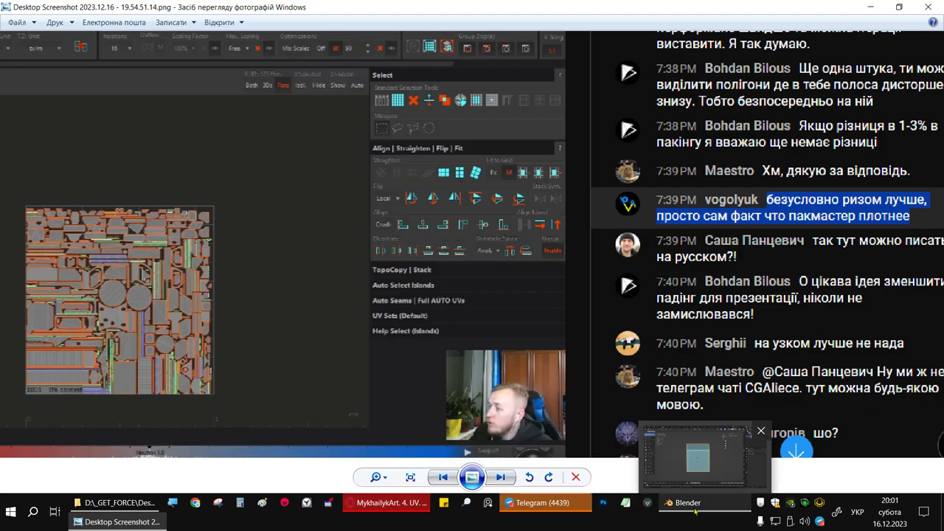
pyautogui.click(505, 478)
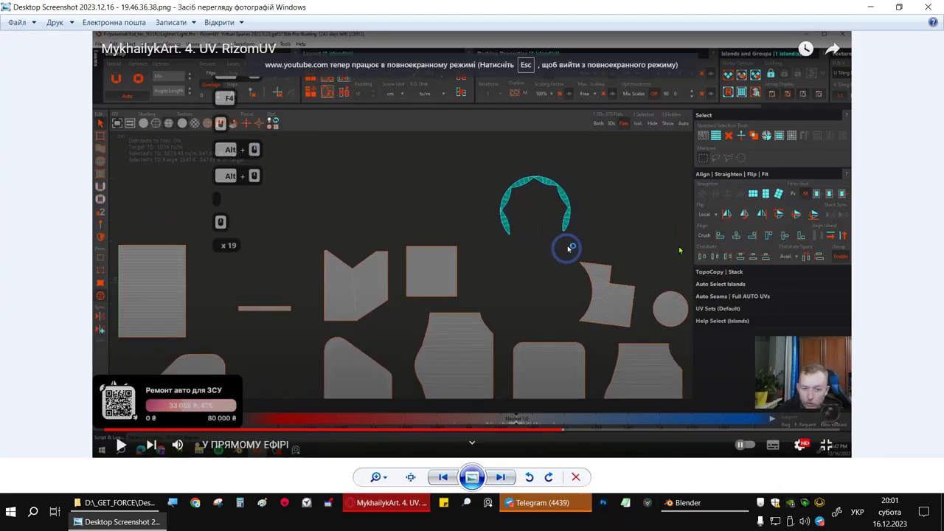
pyautogui.click(928, 7)
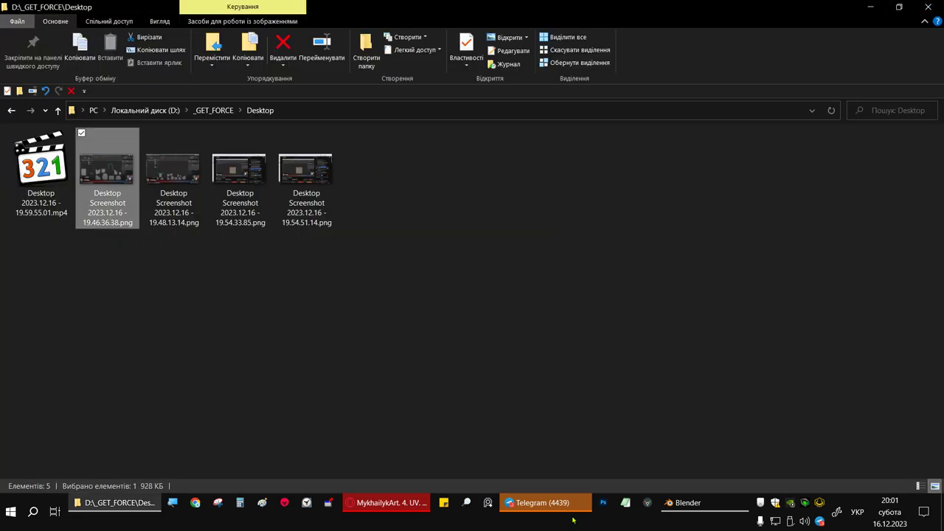
# - Switch to Blender and inspect the default cube's layout in the UV Editing workspace
pyautogui.click(685, 502)
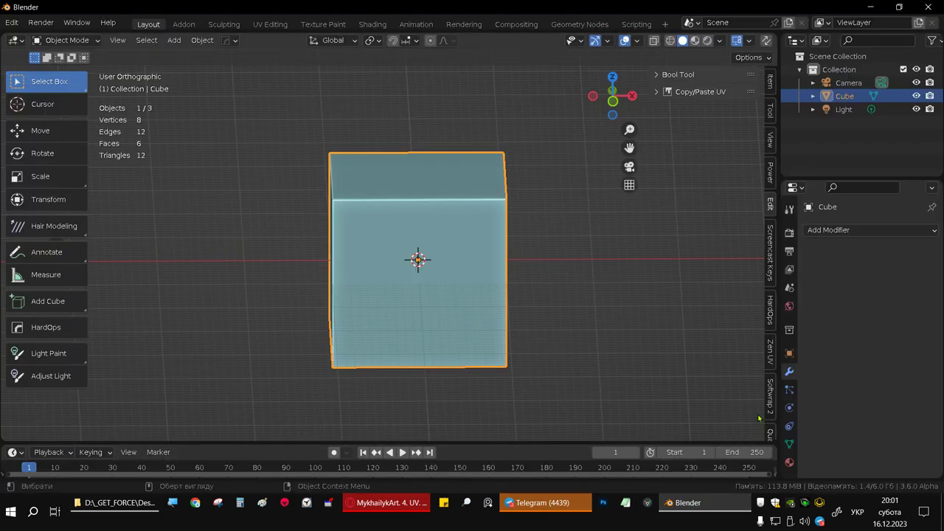
pyautogui.moveTo(491, 244); pyautogui.dragTo(449, 283, button='middle')
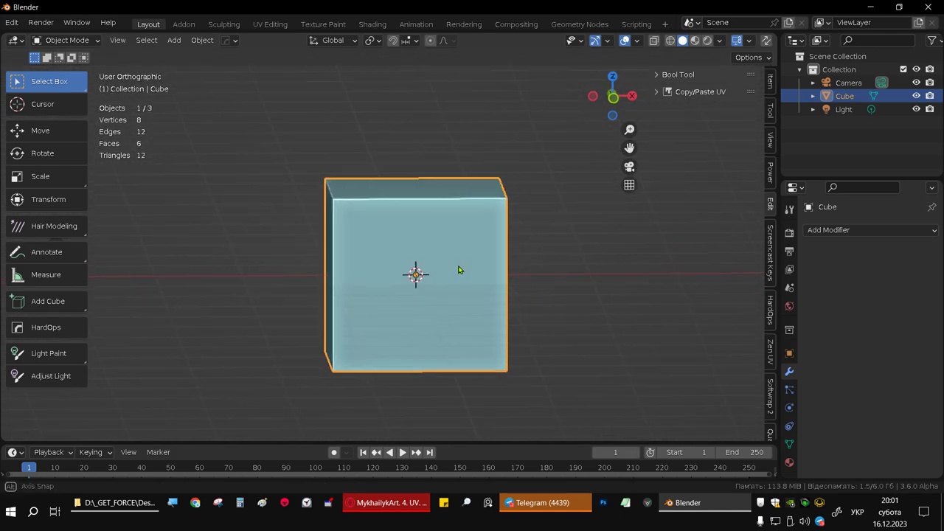
pyautogui.scroll(-1, 428, 246)
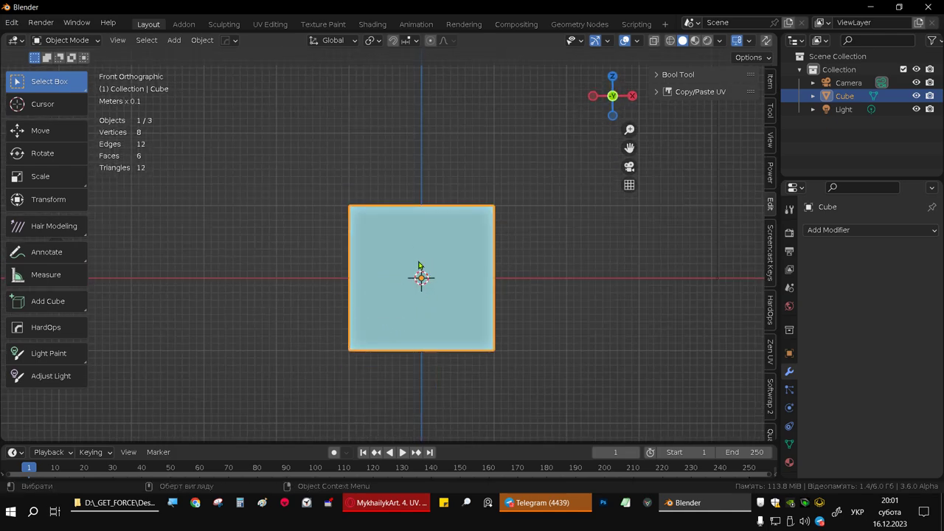
pyautogui.moveTo(114, 502)
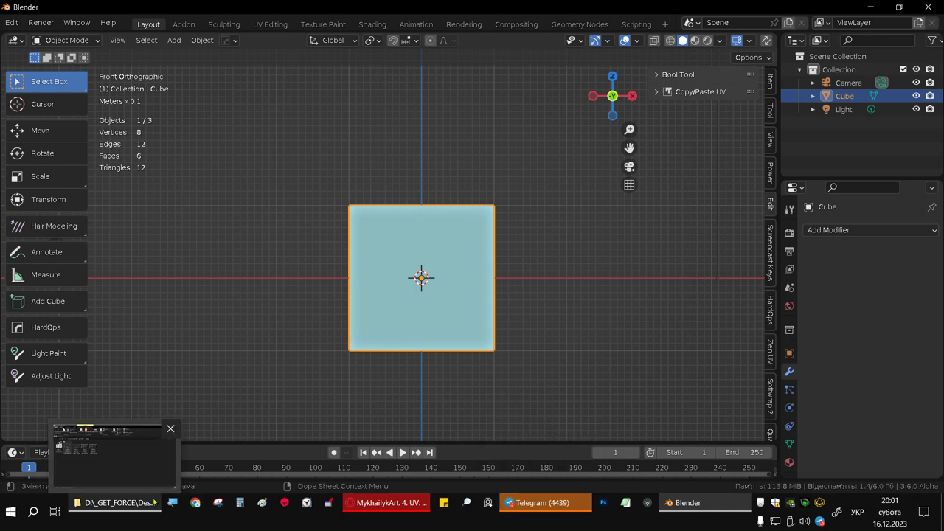
pyautogui.click(270, 25)
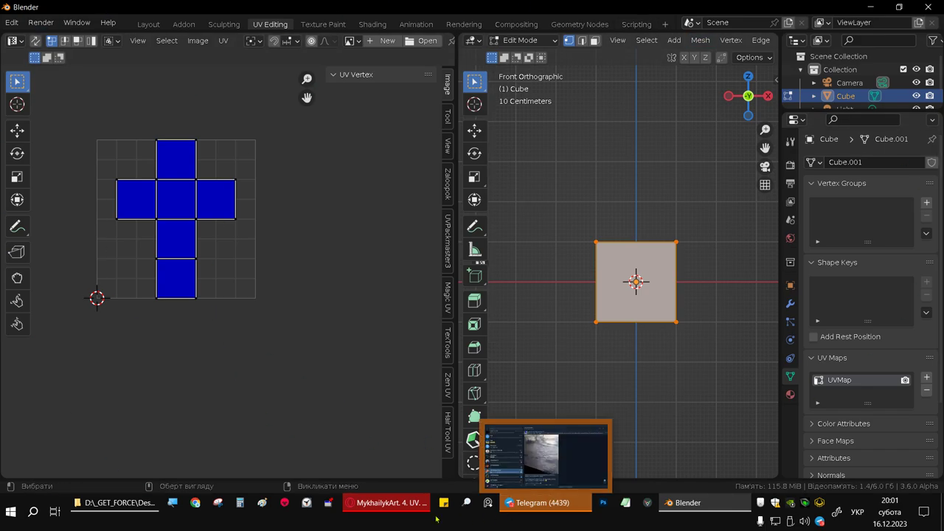
pyautogui.click(223, 43)
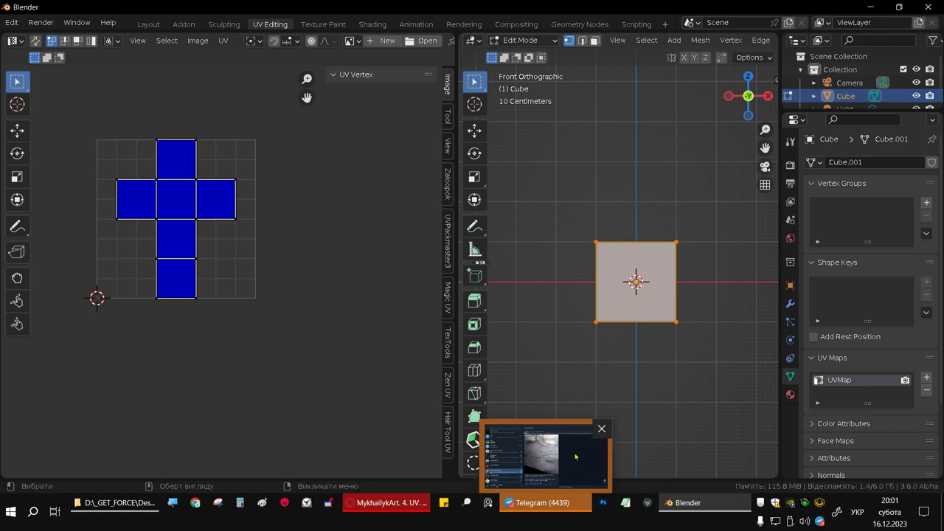
# - Return to Layout, view the cube from the front, and enter Edit Mode
pyautogui.click(149, 24)
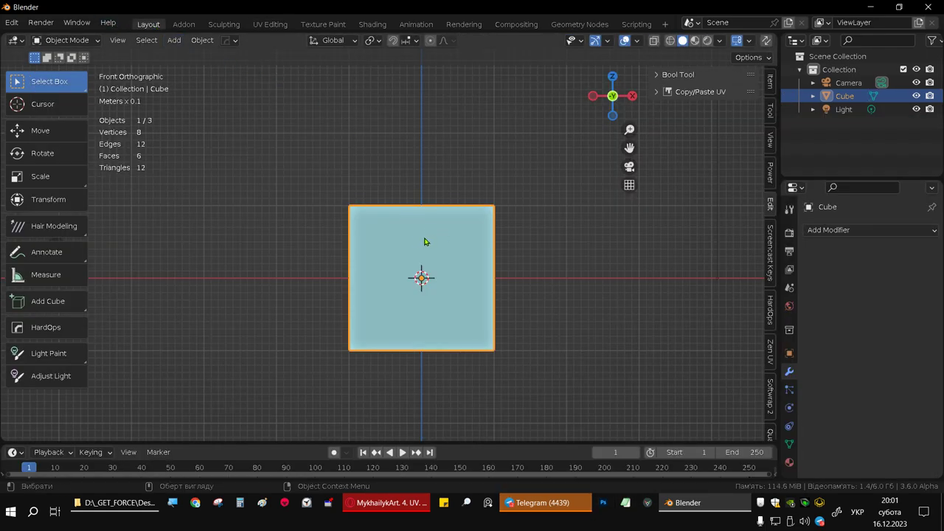
pyautogui.moveTo(419, 277); pyautogui.dragTo(359, 302, button='middle')
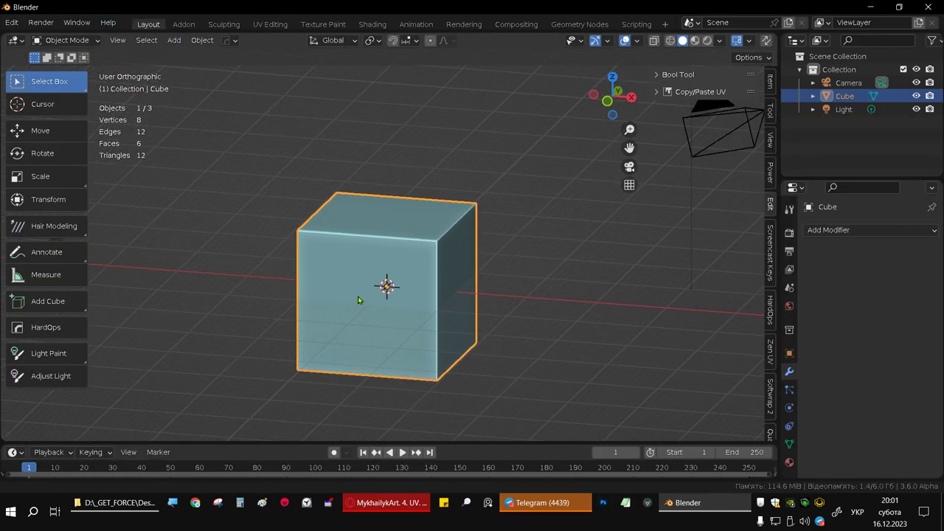
pyautogui.keyDown('alt'); pyautogui.moveTo(364, 298); pyautogui.dragTo(419, 289, button='middle'); pyautogui.keyUp('alt')
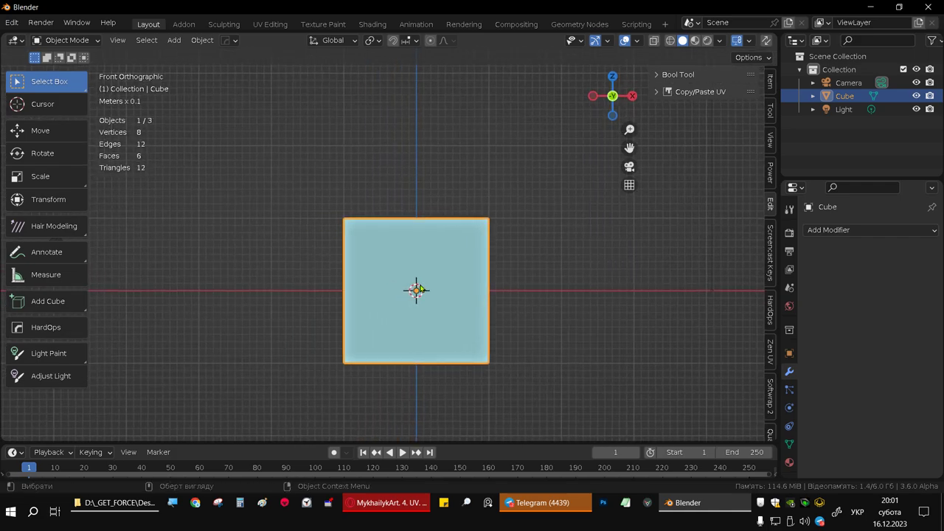
pyautogui.press('Tab')
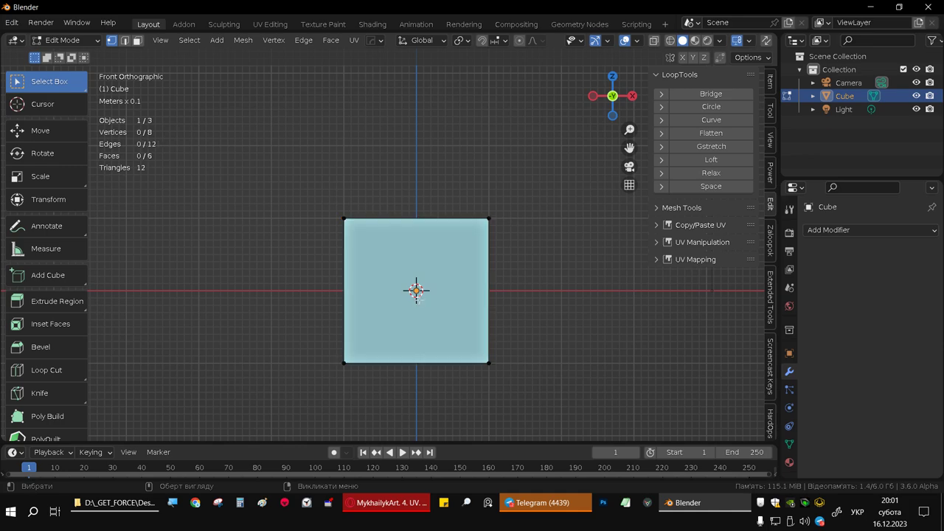
# - Duplicate the cube's front face and place the copy to the upper left
pyautogui.press('3')
pyautogui.click(416, 289)
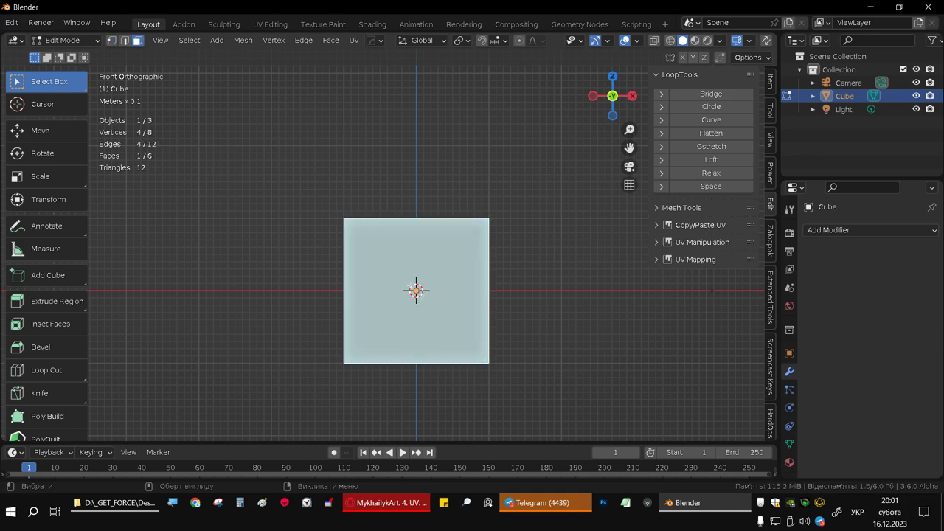
pyautogui.keyDown('shift'); pyautogui.moveTo(415, 290); pyautogui.dragTo(493, 288, button='middle'); pyautogui.keyUp('shift')
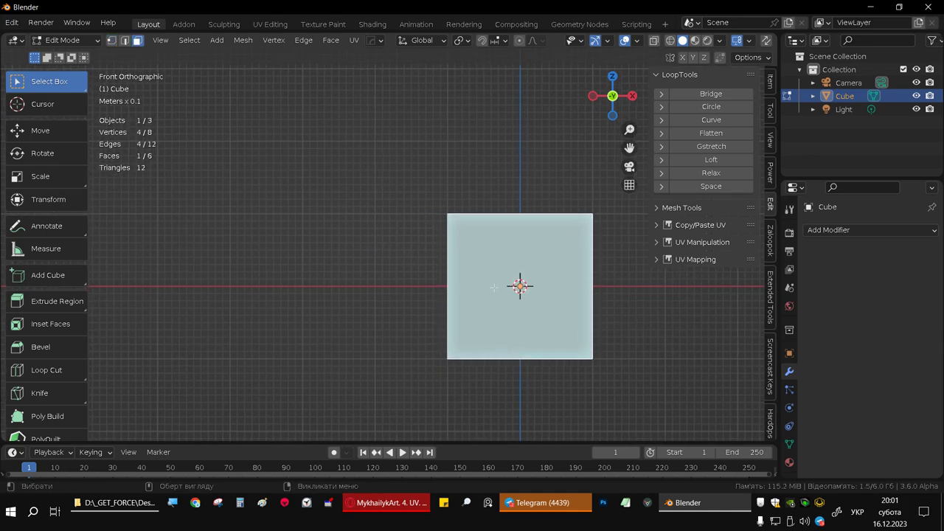
pyautogui.hotkey('shift', 'd')
pyautogui.click(259, 268)
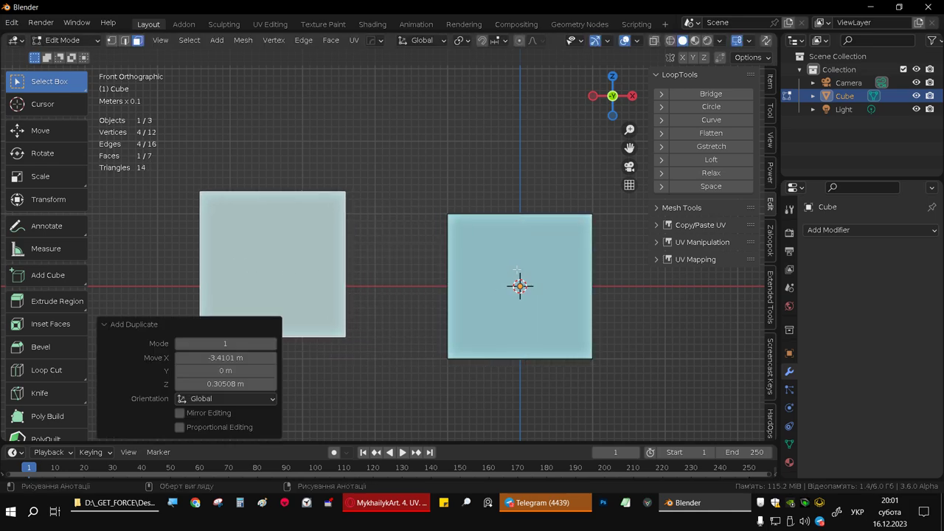
pyautogui.press('Tab')
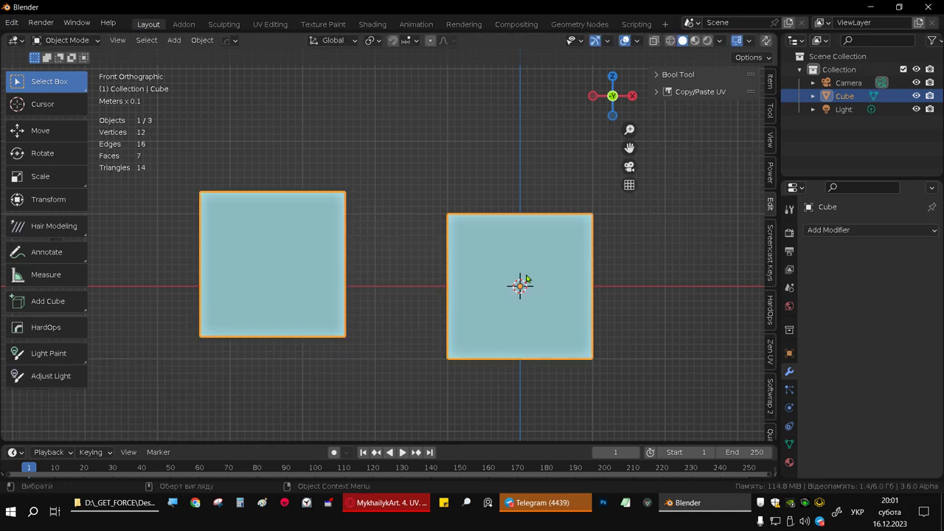
# - In wireframe shading, select the original cube and delete its faces, leaving the single square
pyautogui.press('Tab')
pyautogui.press('z')
pyautogui.click(453, 309)
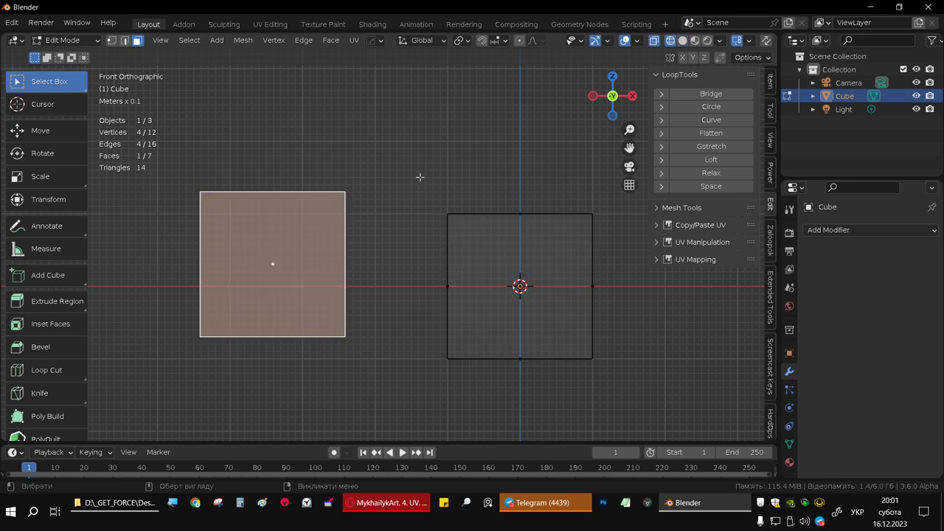
pyautogui.moveTo(420, 177); pyautogui.dragTo(621, 420)
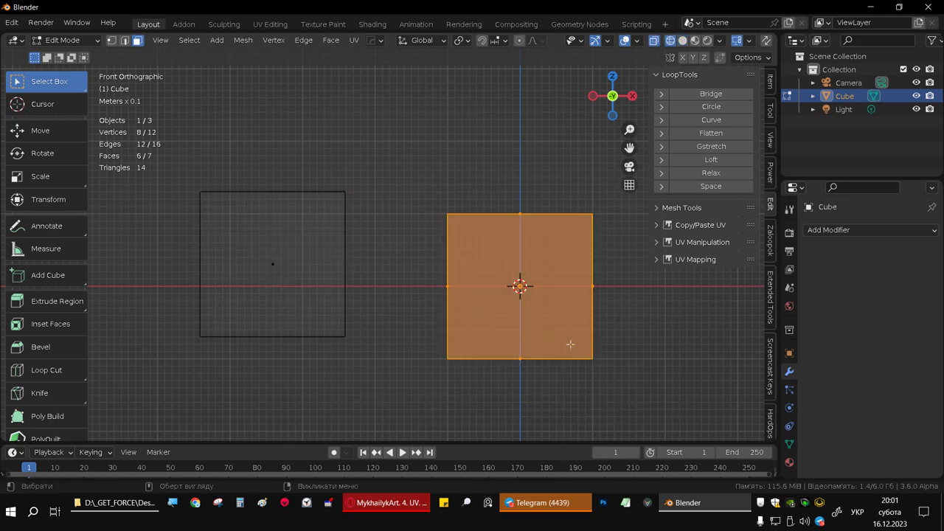
pyautogui.press('z')
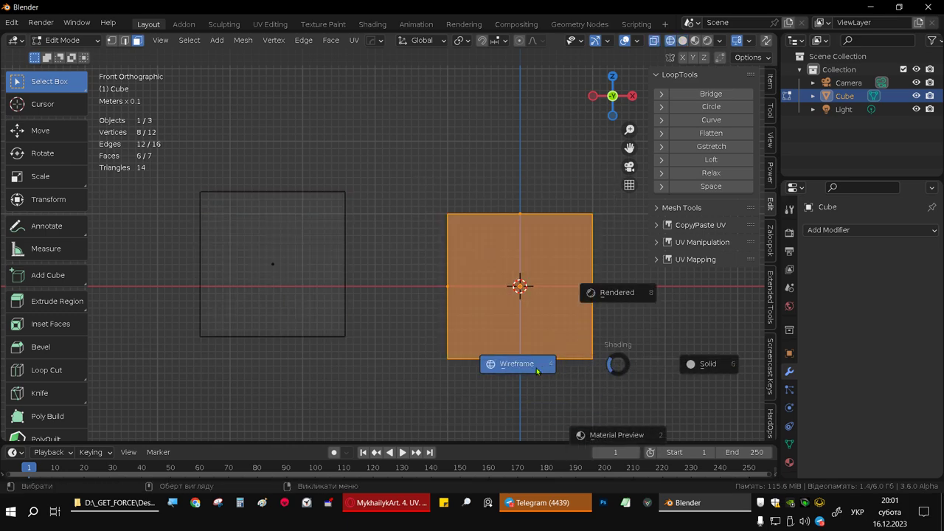
pyautogui.click(605, 358)
pyautogui.press('x')
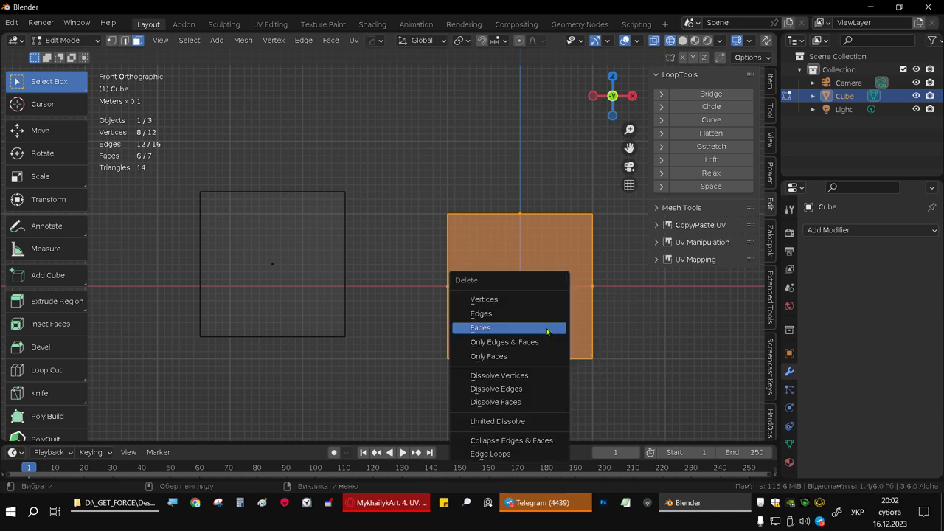
pyautogui.click(495, 333)
pyautogui.press('Tab')
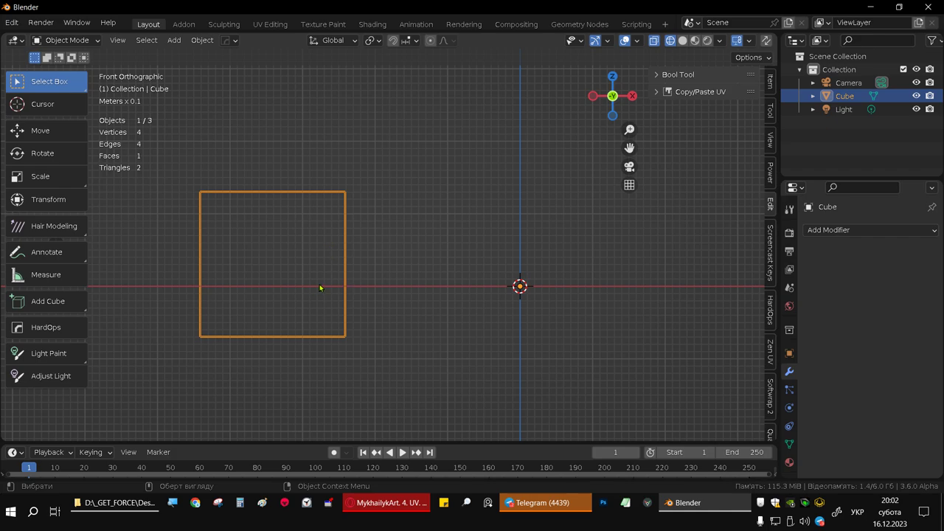
pyautogui.press('Tab')
# - Add centred vertical and horizontal loop cuts across the square
pyautogui.keyDown('shift'); pyautogui.moveTo(337, 270); pyautogui.dragTo(476, 318, button='middle'); pyautogui.keyUp('shift')
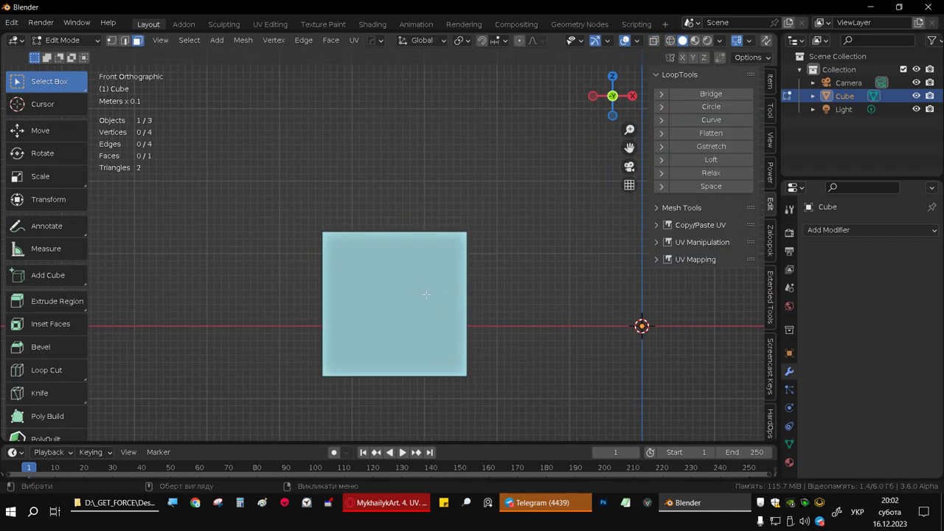
pyautogui.hotkey('ctrl', 'r')
pyautogui.click(419, 277)
pyautogui.rightClick(466, 282)
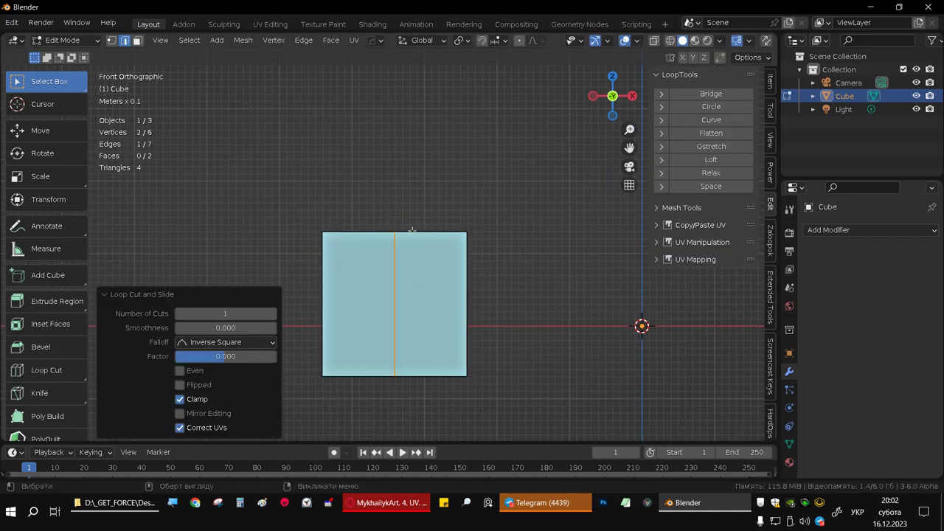
pyautogui.hotkey('ctrl', 'r')
pyautogui.click(444, 281)
pyautogui.rightClick(449, 281)
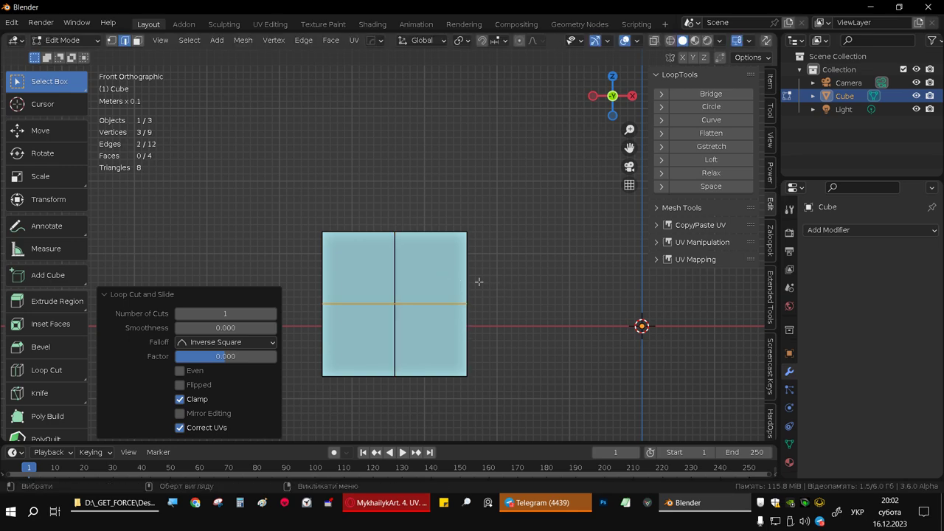
# - Delete the square's top-right quarter face to form an L
pyautogui.press('3')
pyautogui.click(432, 278)
pyautogui.press('x')
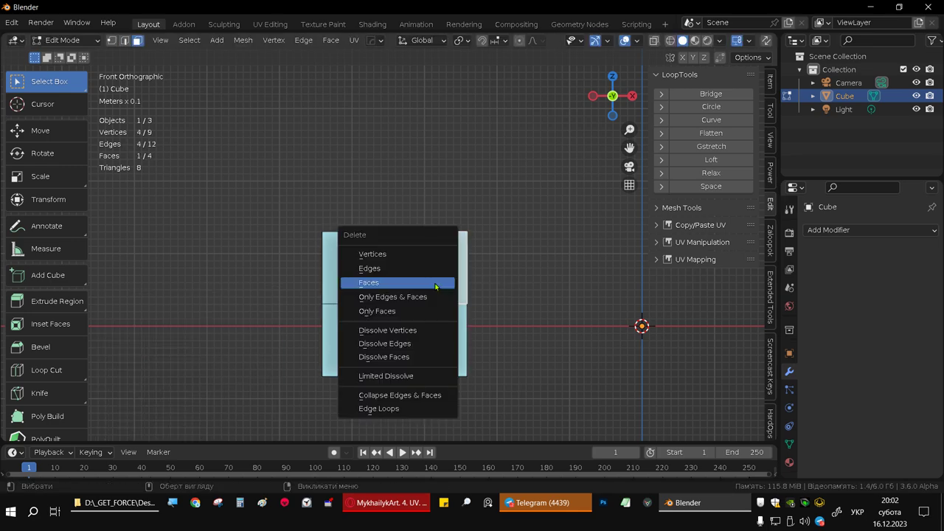
pyautogui.click(433, 284)
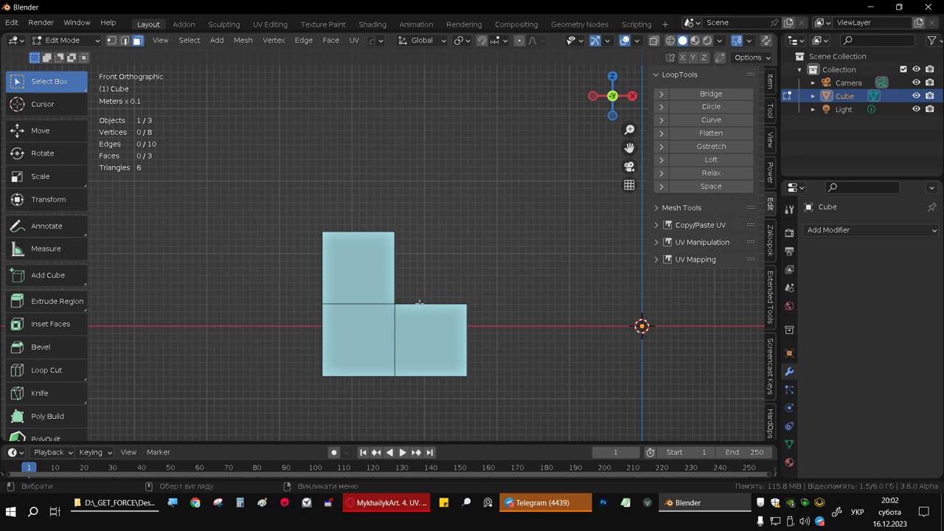
# - Move the L's inner corner vertex slightly left and return to Object Mode
pyautogui.press('1')
pyautogui.click(408, 301)
pyautogui.press('g')
pyautogui.click(403, 330)
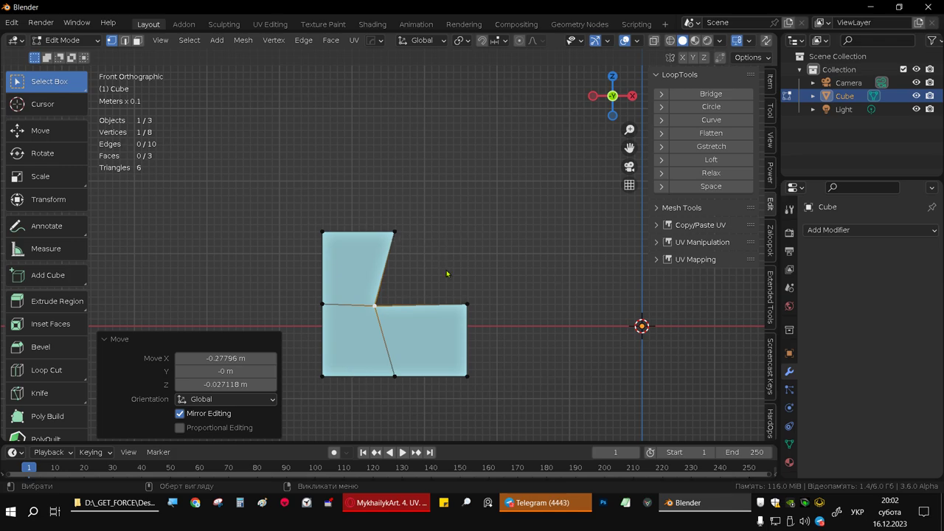
pyautogui.press('Tab')
pyautogui.keyDown('shift'); pyautogui.moveTo(510, 305); pyautogui.dragTo(420, 295, button='middle'); pyautogui.keyUp('shift')
pyautogui.hotkey('shift', 'a')
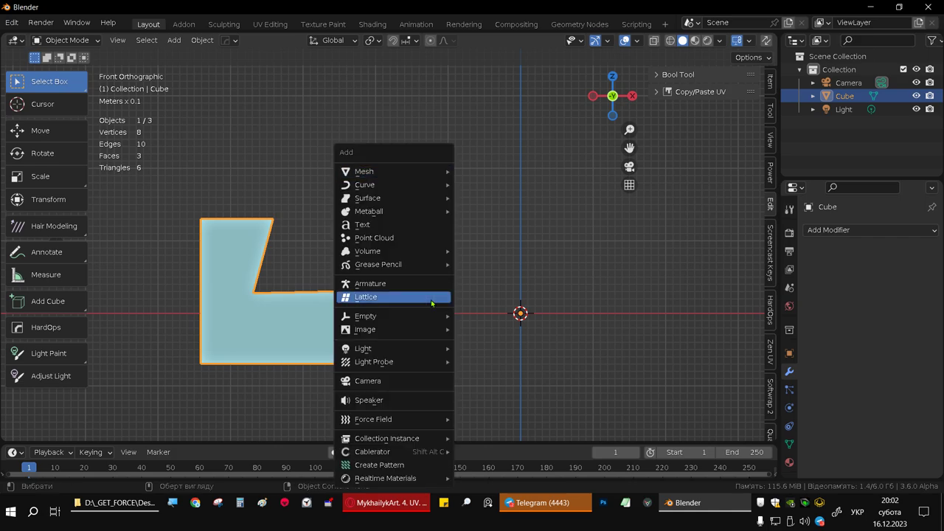
pyautogui.moveTo(364, 171)
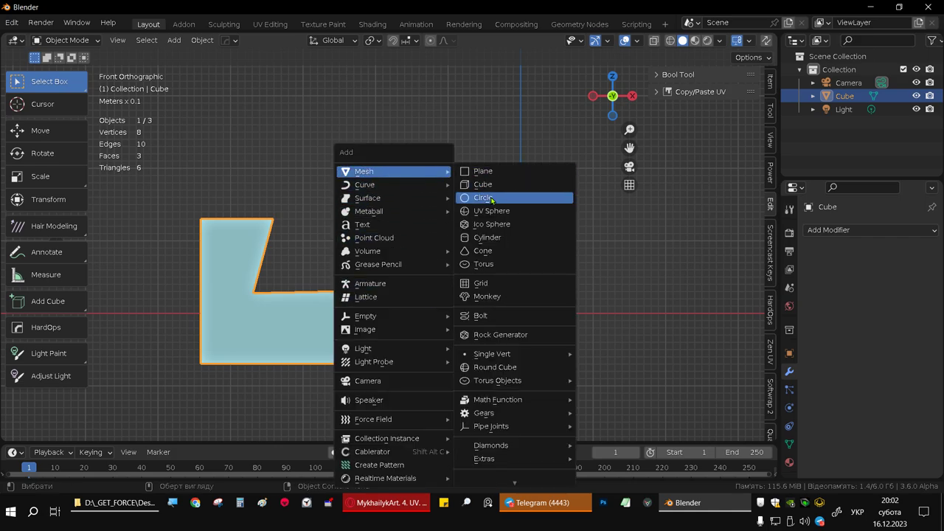
# - Add a circle mesh, scale it up about 7.8 times, and rotate it 90°
pyautogui.click(492, 198)
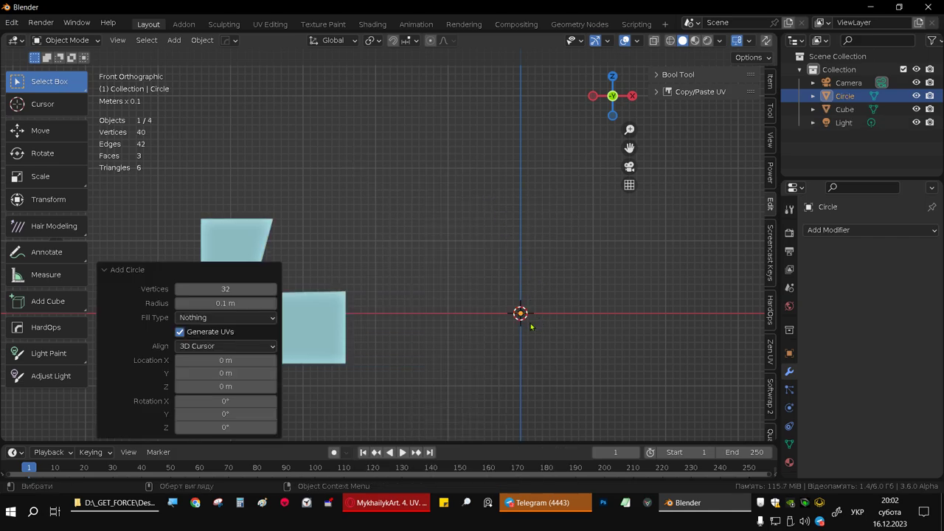
pyautogui.press('s')
pyautogui.click(642, 354)
pyautogui.moveTo(472, 346)
pyautogui.mouseDown(button='middle')
pyautogui.moveTo(493, 355)
pyautogui.moveTo(415, 329)
pyautogui.mouseUp(button='middle')
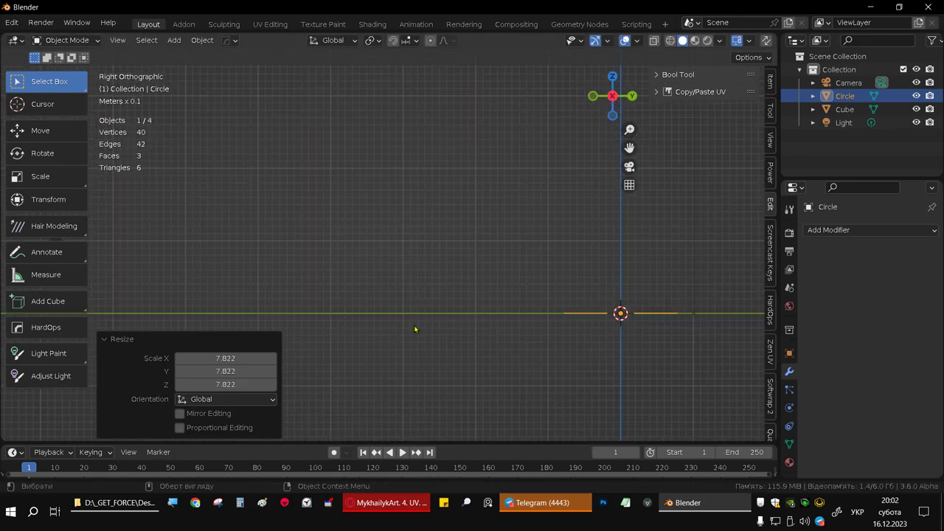
pyautogui.write('r90')
pyautogui.press('Return')
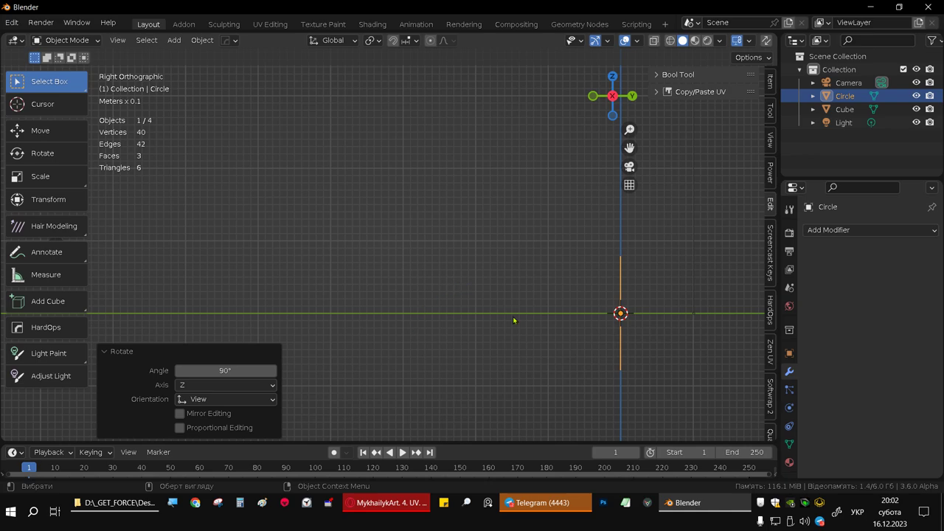
pyautogui.keyDown('alt'); pyautogui.moveTo(514, 320); pyautogui.dragTo(639, 312, button='middle'); pyautogui.keyUp('alt')
# - Extrude the circle's vertices in place and scale them inward to 0.681, forming a ring
pyautogui.press('Tab')
pyautogui.scroll(2, 538, 302)
pyautogui.scroll(5, 523, 325)
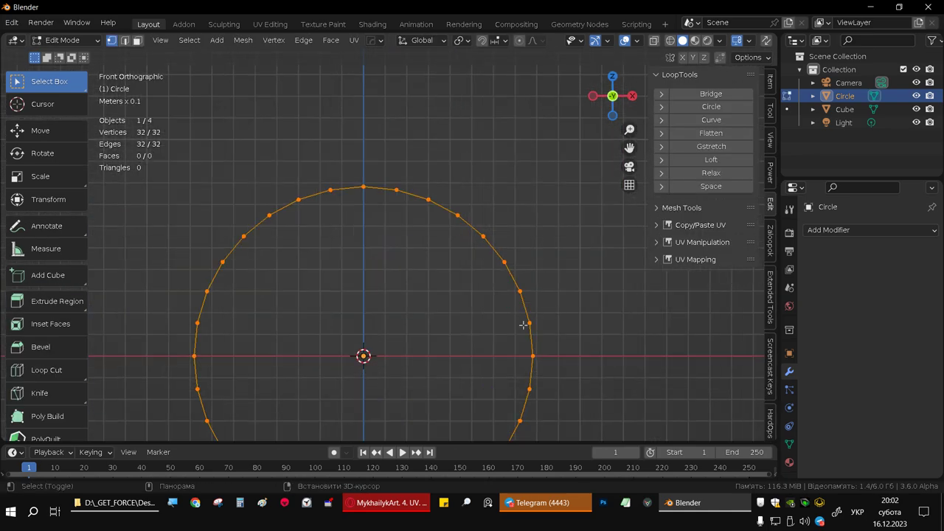
pyautogui.keyDown('shift'); pyautogui.moveTo(523, 324); pyautogui.dragTo(561, 260, button='middle'); pyautogui.keyUp('shift')
pyautogui.press('e')
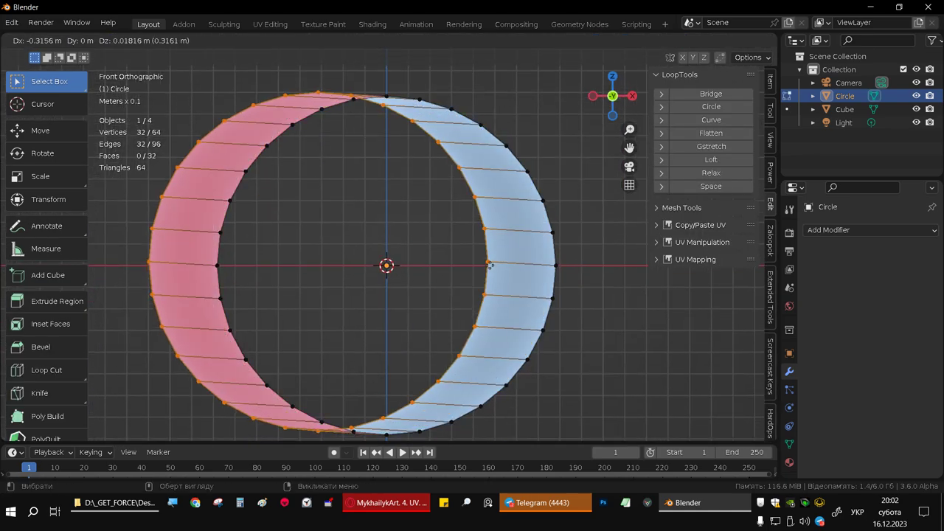
pyautogui.rightClick(534, 281)
pyautogui.press('s')
pyautogui.click(516, 316)
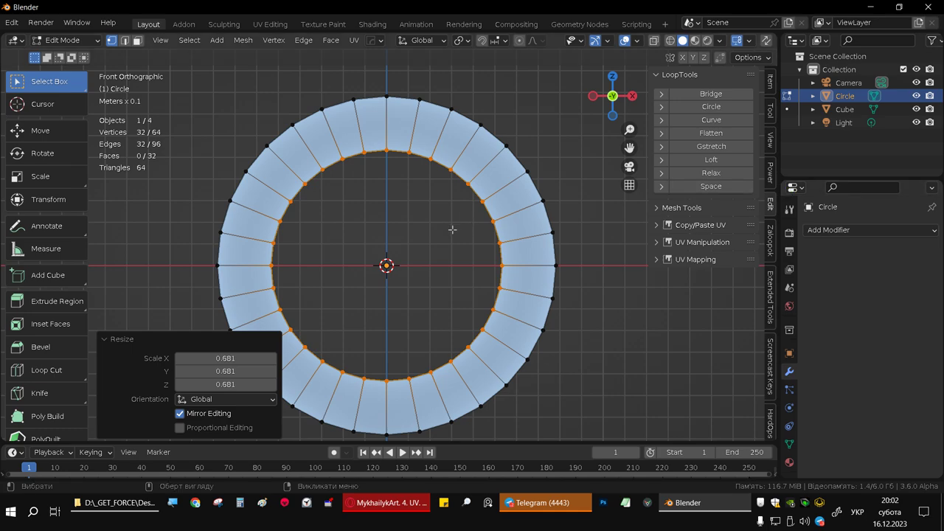
pyautogui.keyDown('shift'); pyautogui.moveTo(443, 231); pyautogui.dragTo(461, 244, button='middle'); pyautogui.keyUp('shift')
# - Collapse the top and right-side groups of inner-ring vertices into single corners
pyautogui.moveTo(341, 160); pyautogui.dragTo(483, 189)
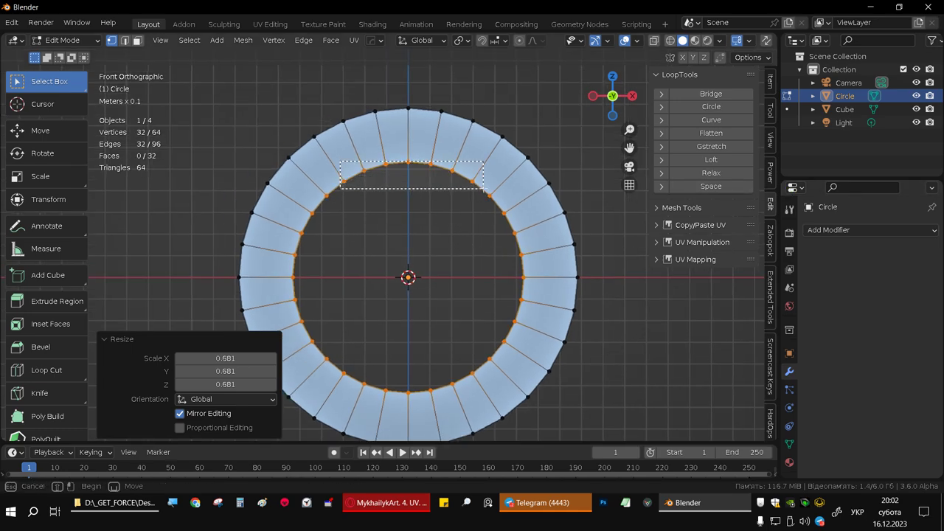
pyautogui.moveTo(484, 189); pyautogui.dragTo(482, 190)
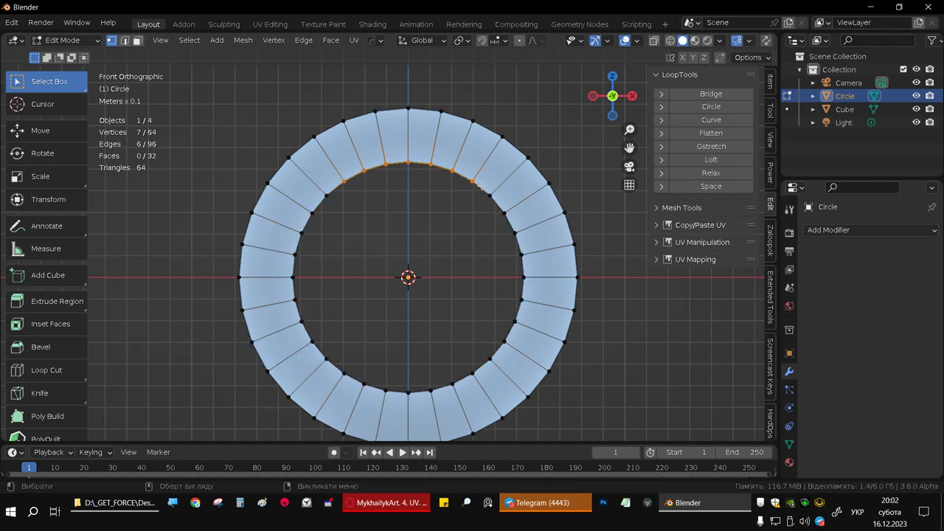
pyautogui.press('m')
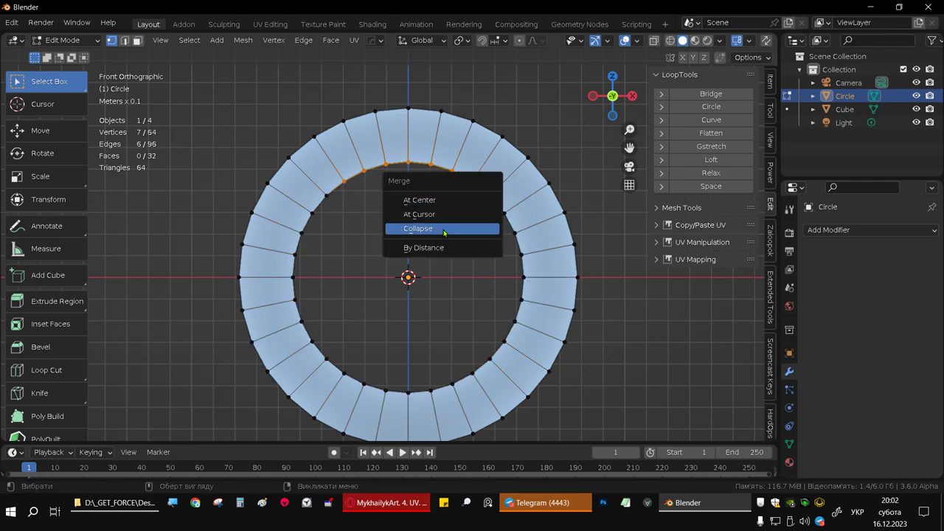
pyautogui.click(447, 230)
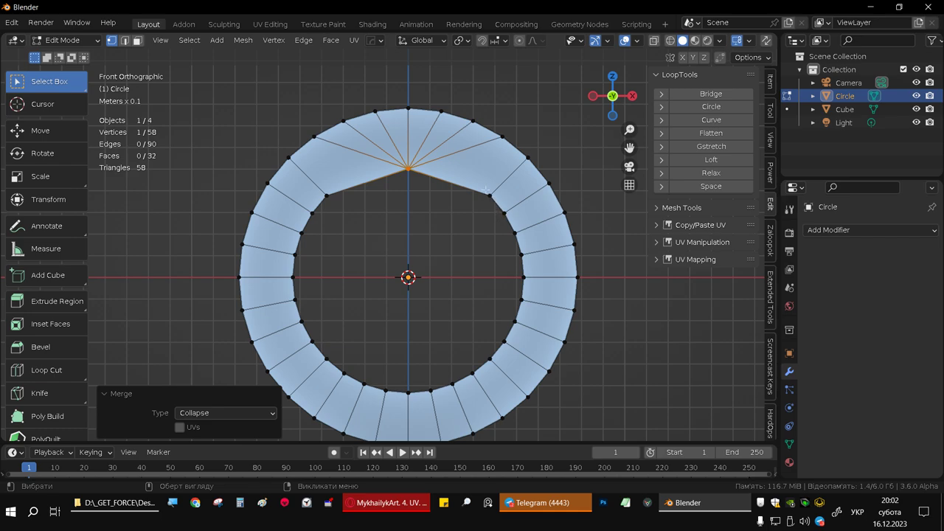
pyautogui.moveTo(485, 189); pyautogui.dragTo(535, 307)
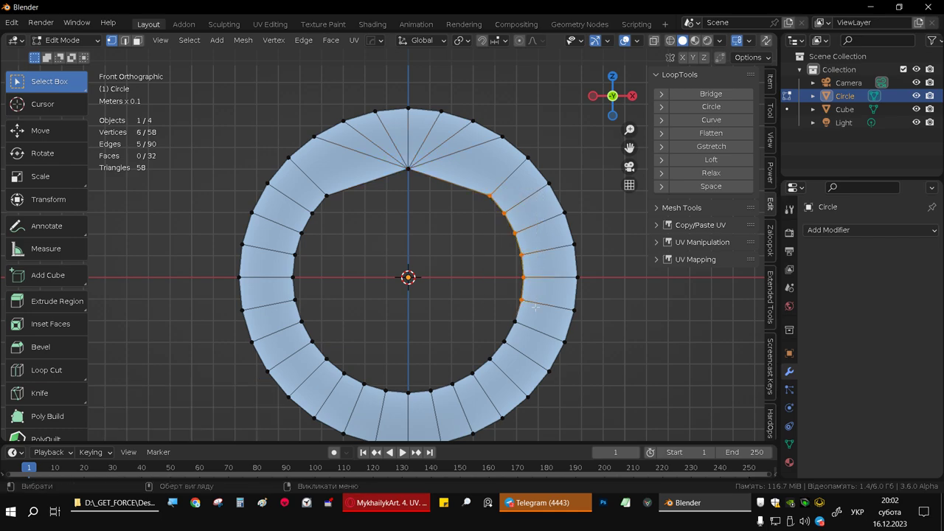
pyautogui.hotkey('ctrl', 'r')
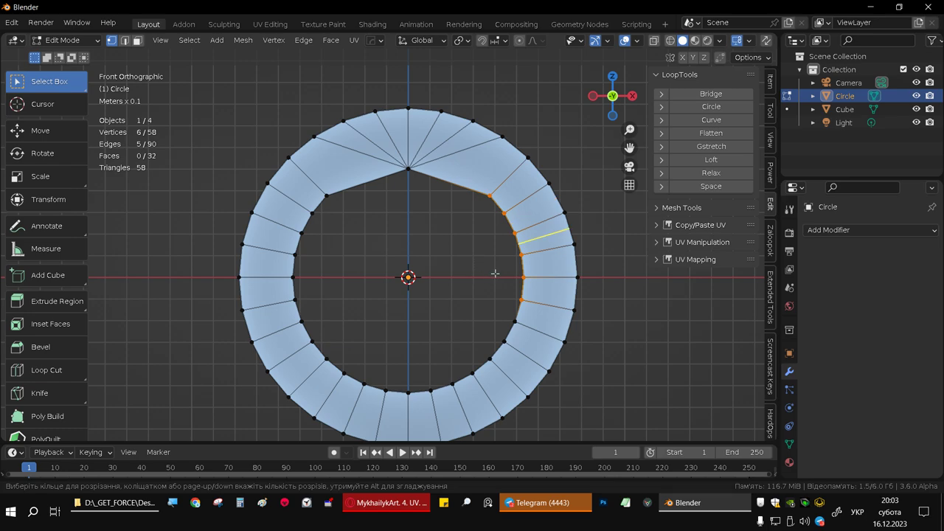
pyautogui.press('Escape')
pyautogui.press('m')
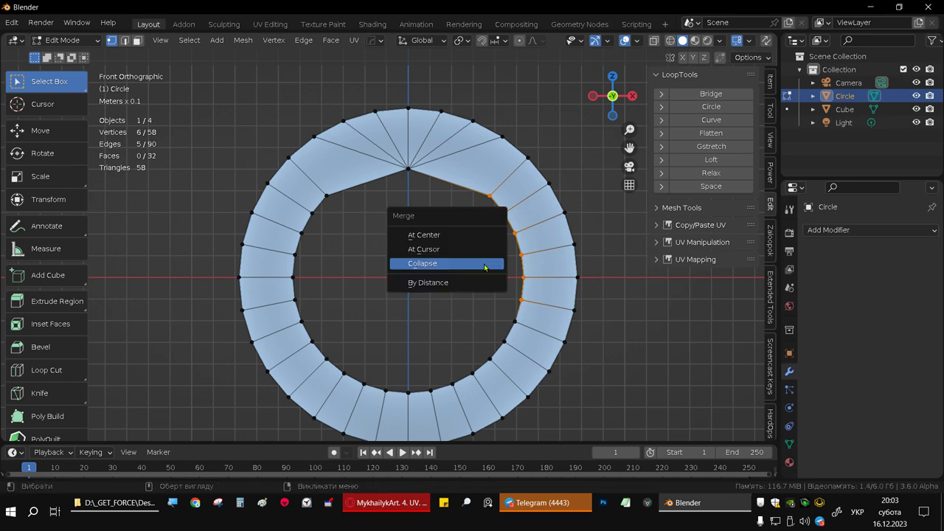
pyautogui.click(469, 273)
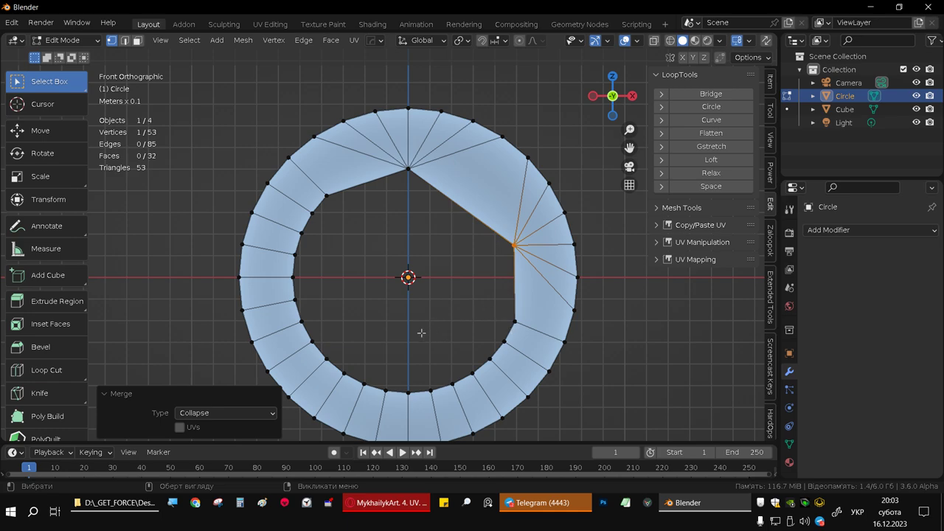
# - Collapse the lower-right, lower-left and upper-left inner-vertex groups, completing the pentagonal hole
pyautogui.moveTo(396, 378); pyautogui.dragTo(492, 404)
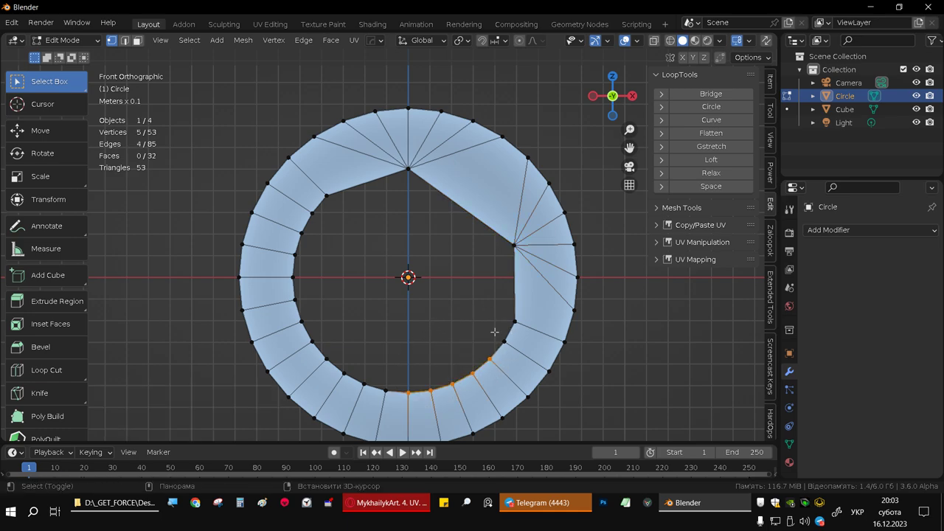
pyautogui.moveTo(489, 319); pyautogui.dragTo(519, 353)
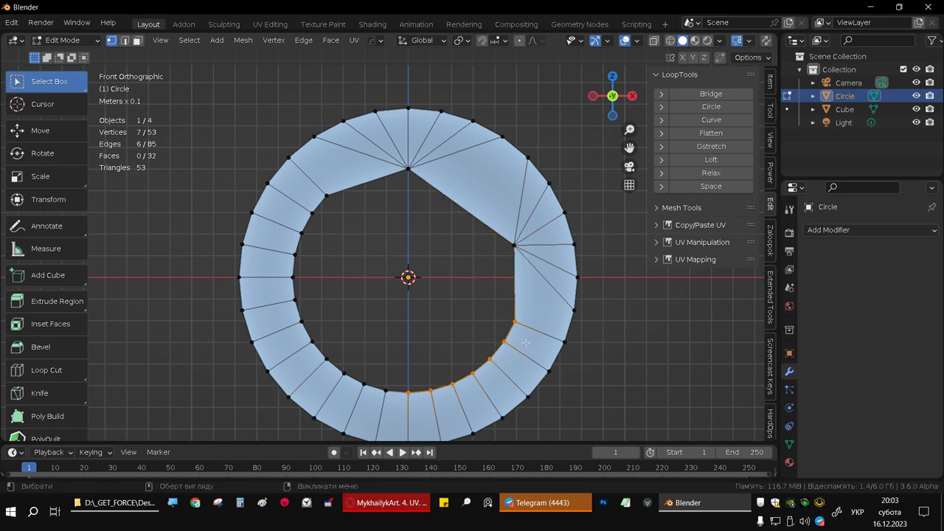
pyautogui.press('shift')
pyautogui.press('m')
pyautogui.click(523, 351)
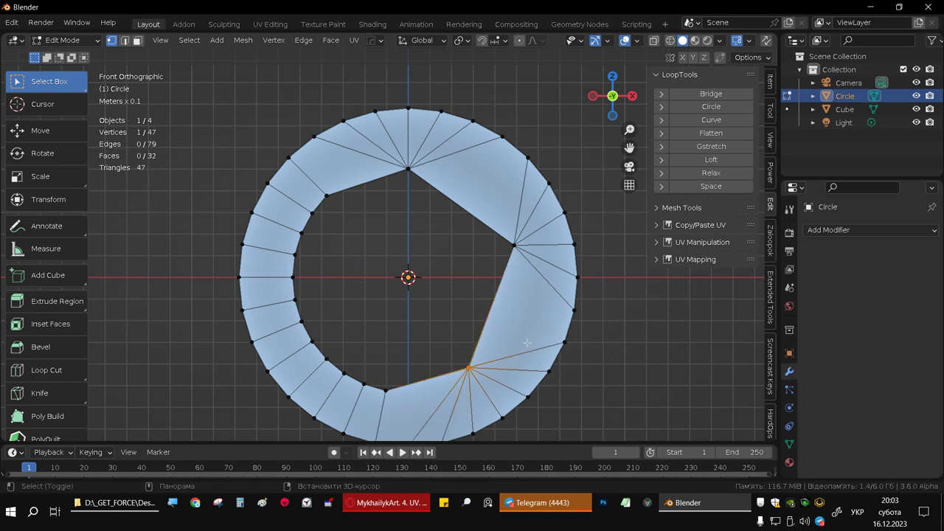
pyautogui.moveTo(296, 316); pyautogui.dragTo(373, 373)
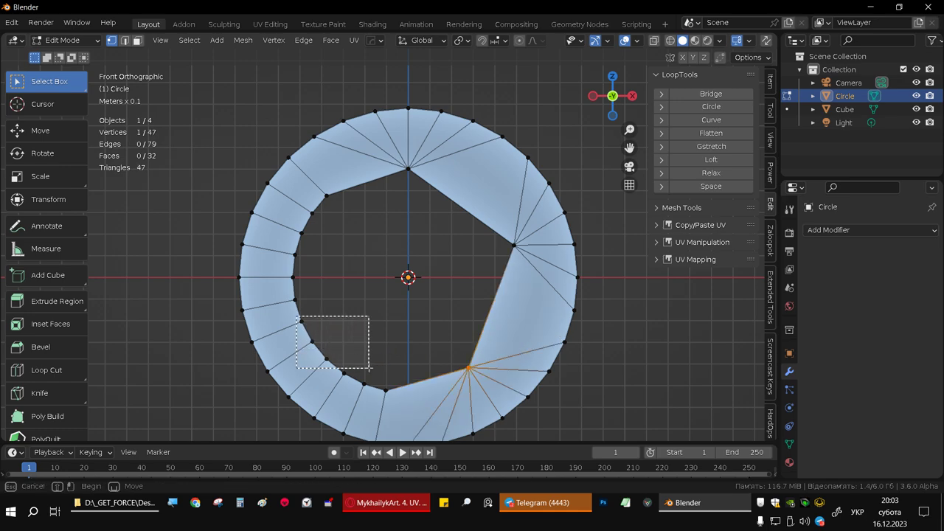
pyautogui.moveTo(322, 355); pyautogui.dragTo(395, 390)
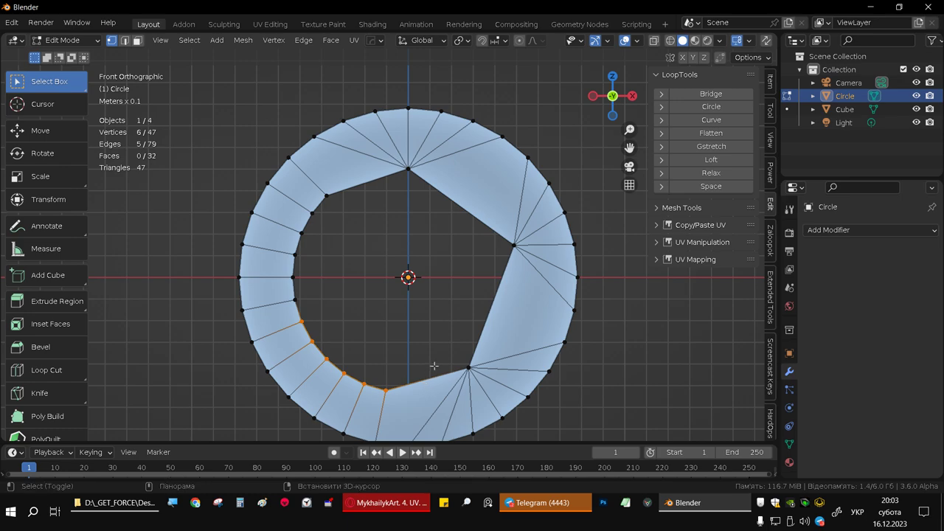
pyautogui.press('m')
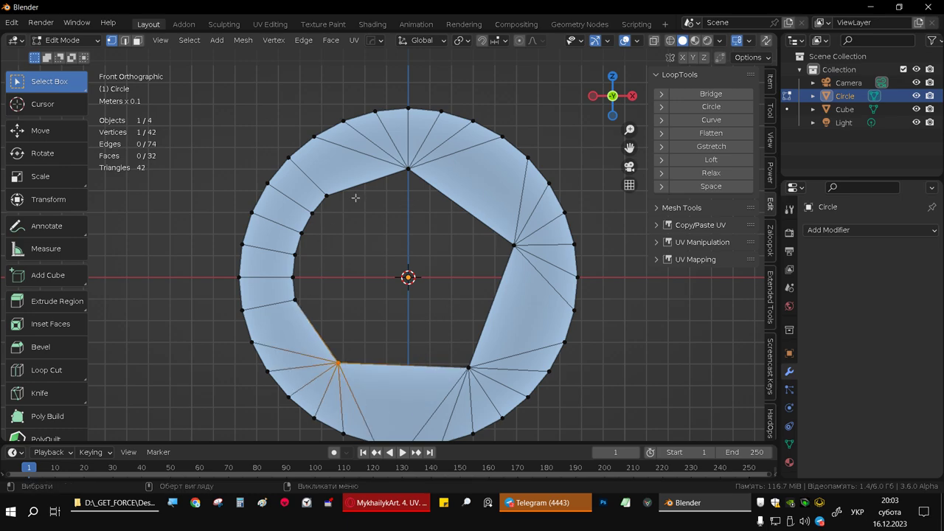
pyautogui.moveTo(285, 187); pyautogui.dragTo(346, 310)
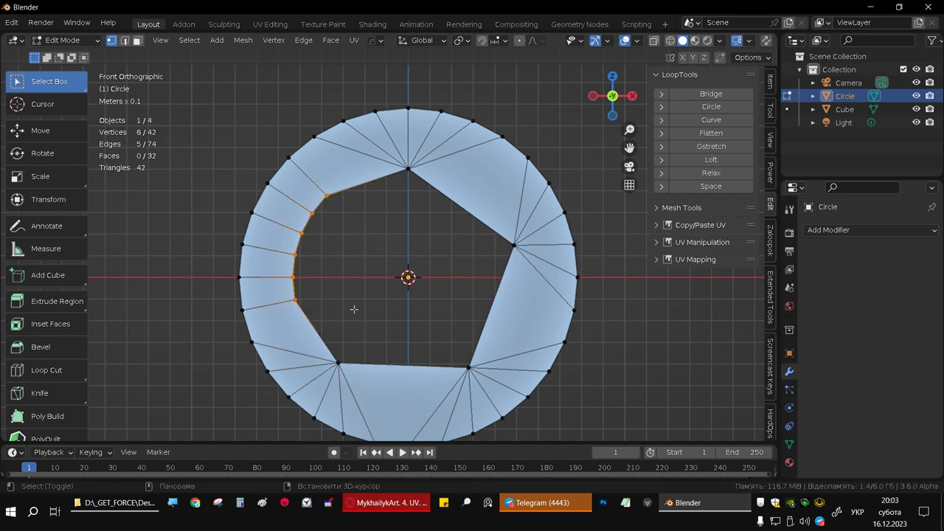
pyautogui.press('m')
pyautogui.scroll(-4, 388, 303)
# - Move the pentagon-holed disc higher, with the L-shape in view
pyautogui.press('Tab')
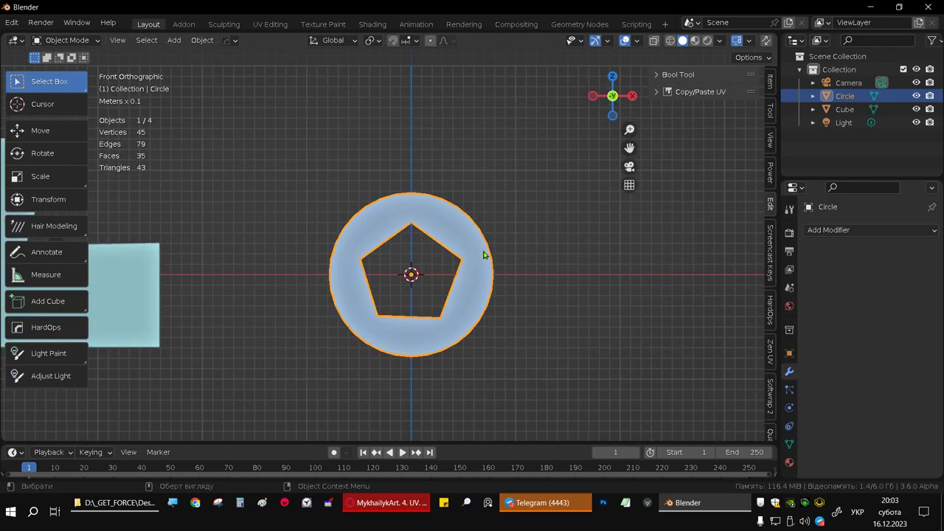
pyautogui.keyDown('shift'); pyautogui.moveTo(278, 261); pyautogui.dragTo(474, 251, button='middle'); pyautogui.keyUp('shift')
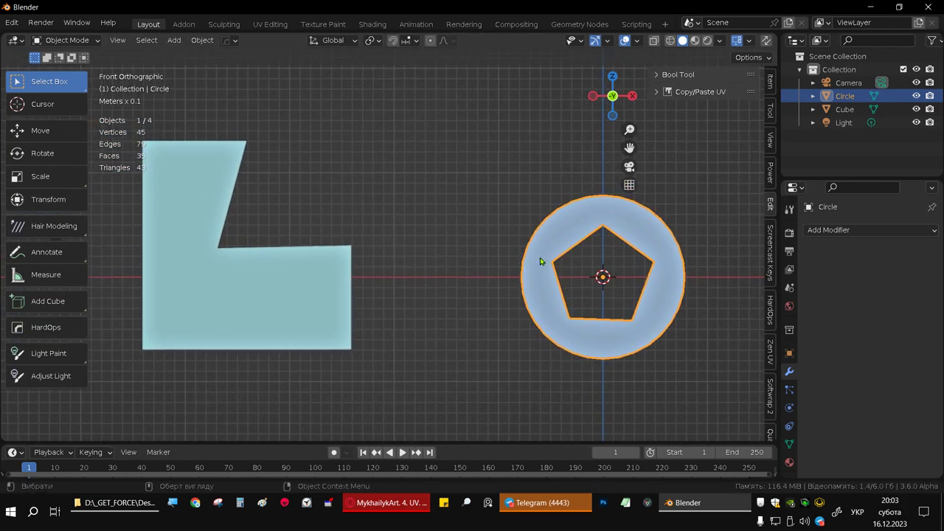
pyautogui.press('g')
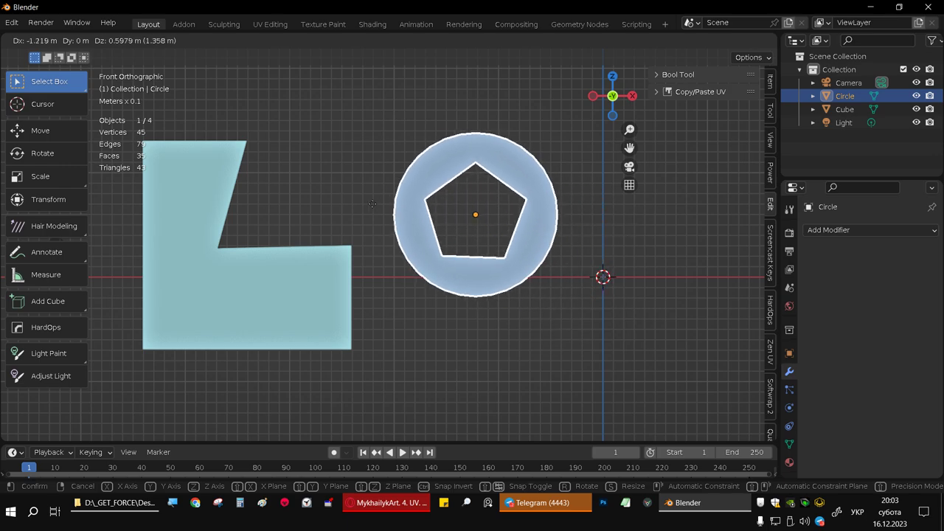
pyautogui.click(315, 161)
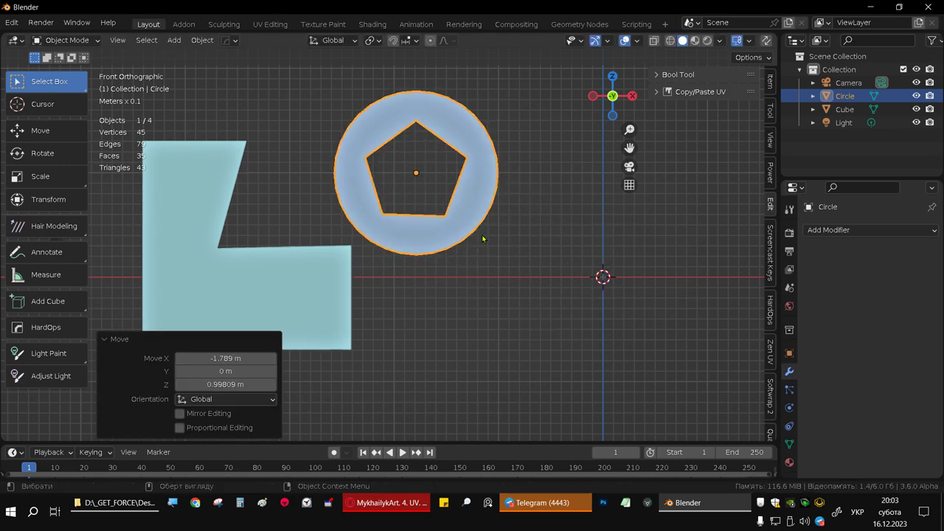
# - Duplicate the disc's outer edge loop and place the copy below-right of the disc
pyautogui.press('Tab')
pyautogui.scroll(1, 490, 218)
pyautogui.press('2')
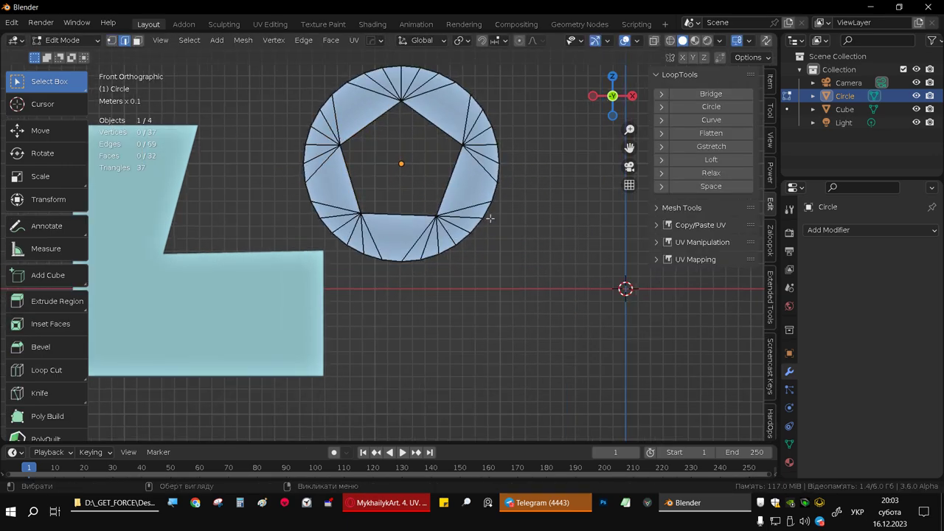
pyautogui.keyDown('alt'); pyautogui.click(471, 228); pyautogui.keyUp('alt')
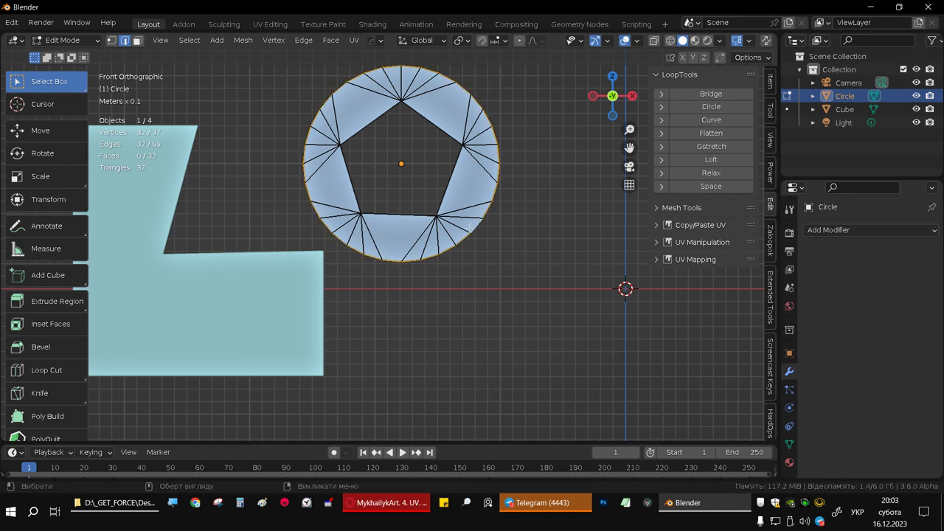
pyautogui.press('Tab')
pyautogui.press('Tab')
pyautogui.hotkey('shift', 'd')
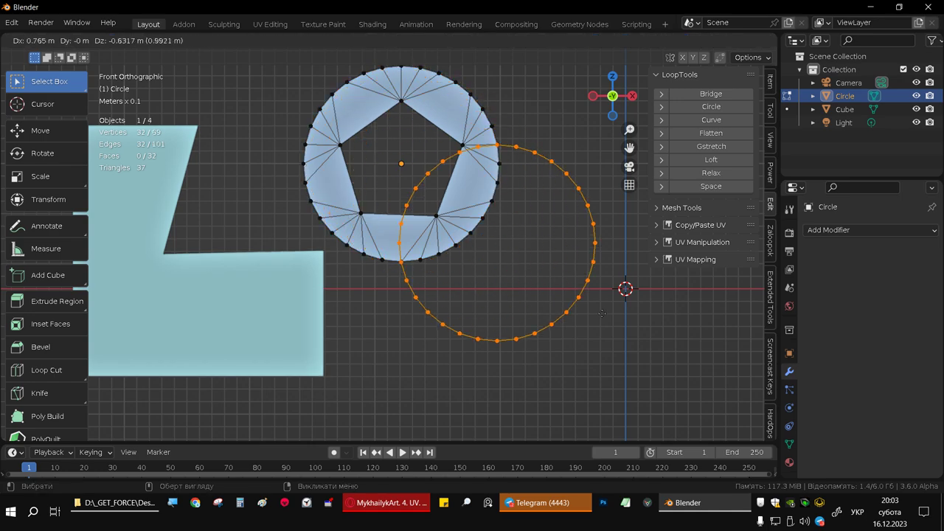
pyautogui.click(663, 396)
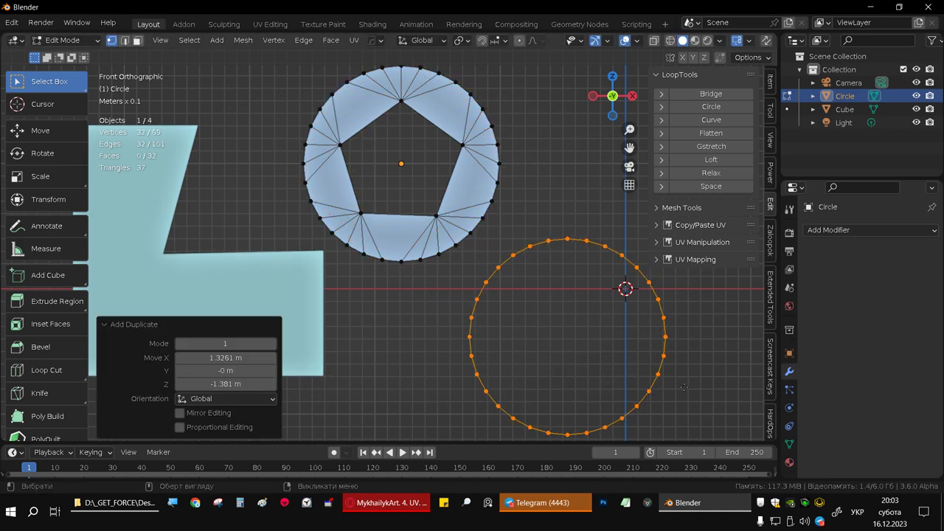
# - Extrude the copied loop and scale it inward to 0.7368, forming a round-holed ring
pyautogui.press('e')
pyautogui.press('Escape')
pyautogui.press('s')
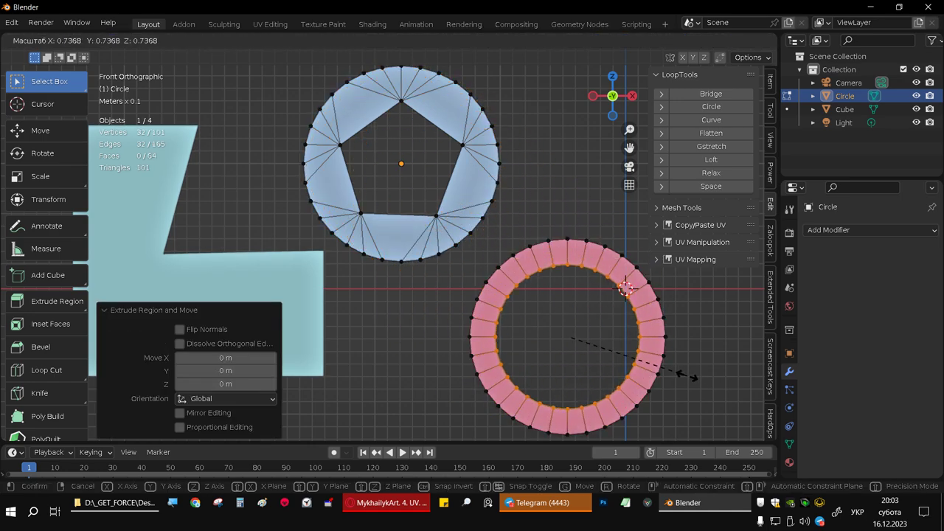
pyautogui.click(679, 378)
pyautogui.press('a')
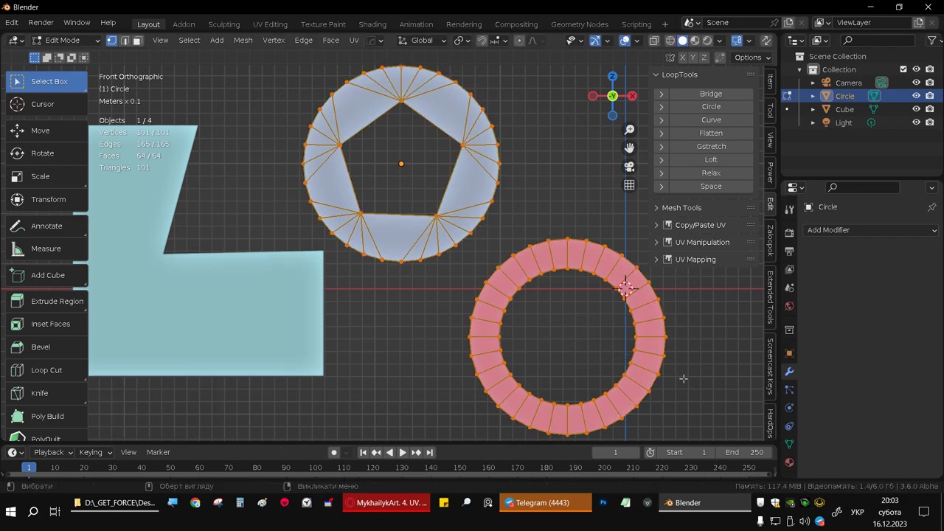
pyautogui.press('Tab')
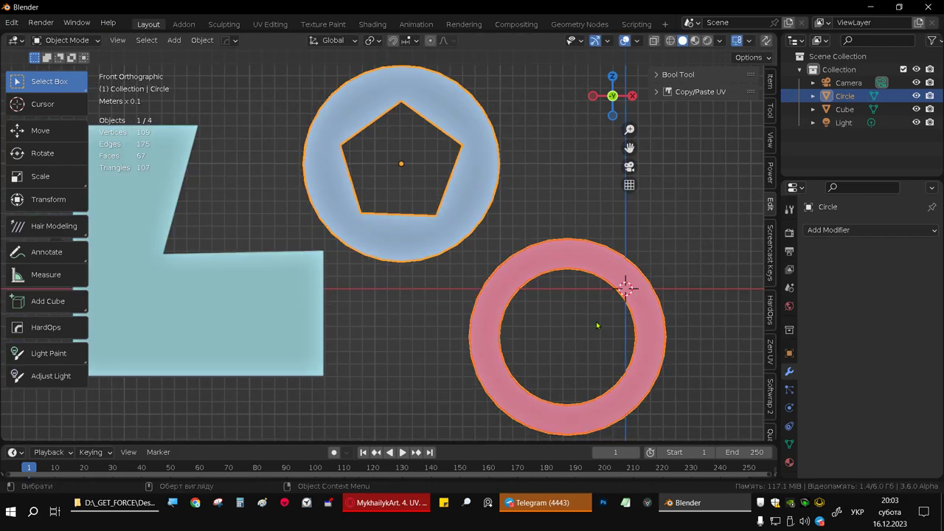
# - Recalculate the ring's face normals to point outside
pyautogui.keyDown('shift'); pyautogui.moveTo(598, 325); pyautogui.dragTo(570, 300, button='middle'); pyautogui.keyUp('shift')
pyautogui.press('Tab')
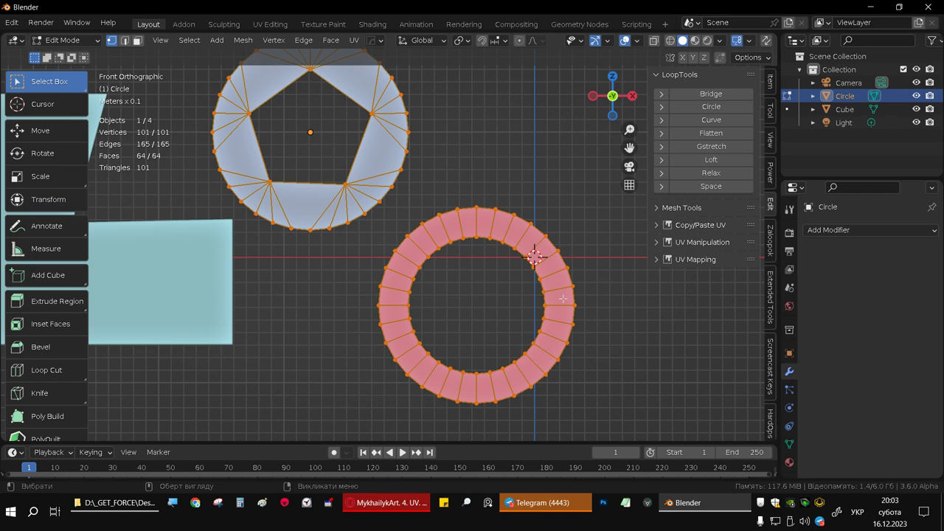
pyautogui.press('3')
pyautogui.click(563, 299)
pyautogui.hotkey('ctrl', 'l')
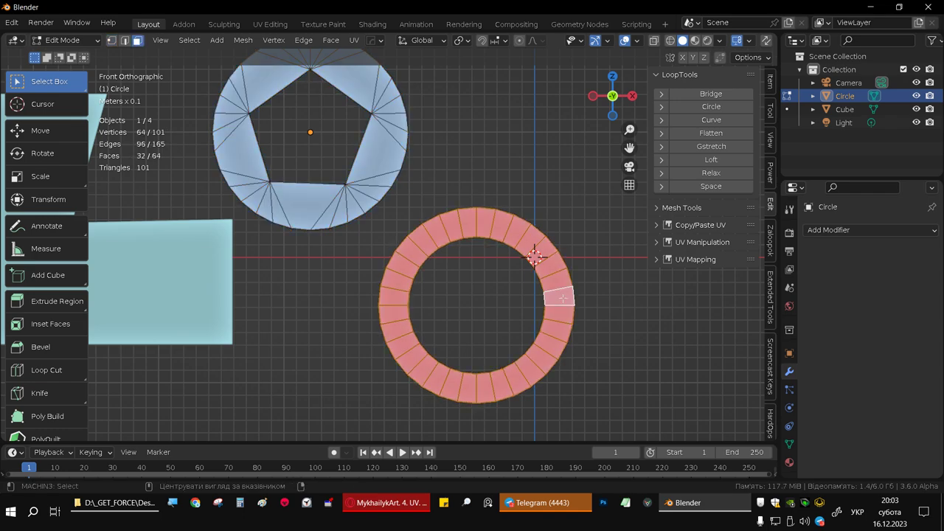
pyautogui.hotkey('alt', 'n')
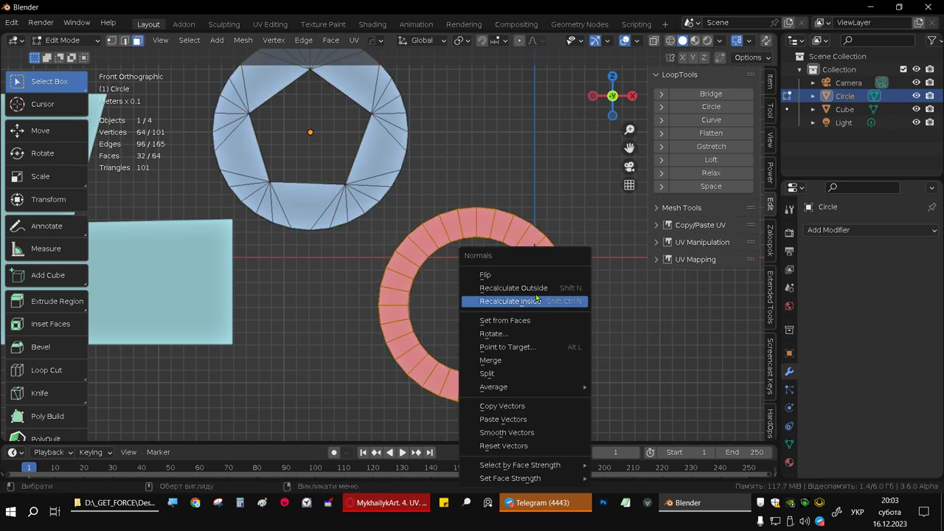
pyautogui.click(520, 288)
pyautogui.press('Tab')
# - Separate the linked ring into its own object Circle.001, then switch to UV Editing
pyautogui.scroll(-2, 531, 262)
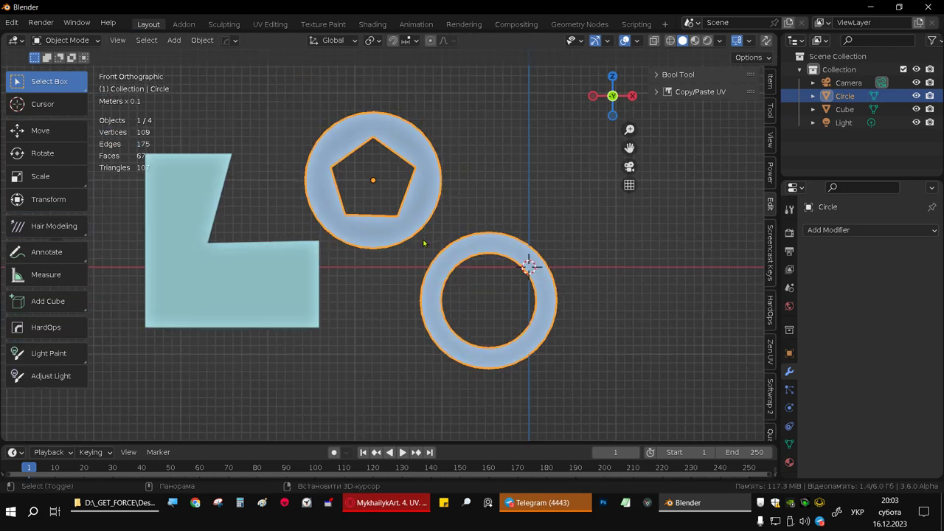
pyautogui.keyDown('shift'); pyautogui.moveTo(424, 243); pyautogui.dragTo(475, 261, button='middle'); pyautogui.keyUp('shift')
pyautogui.press('Tab')
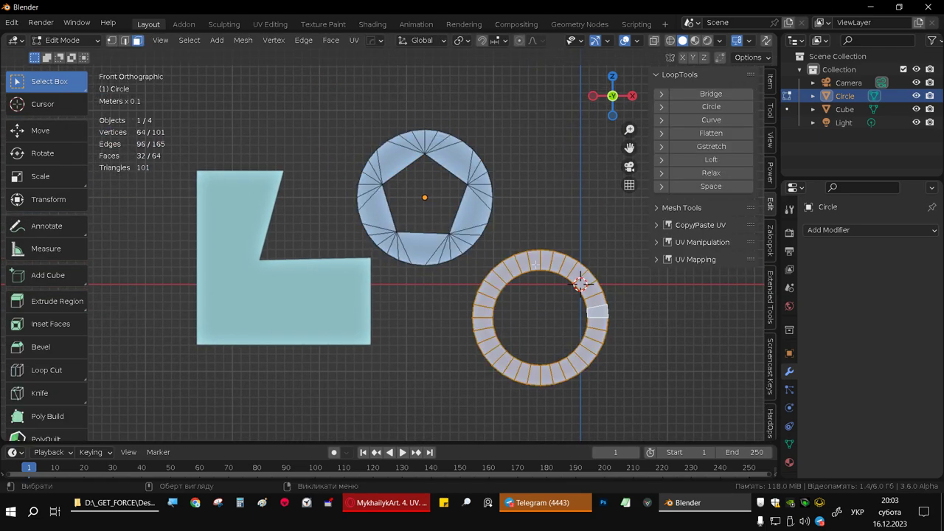
pyautogui.click(535, 261)
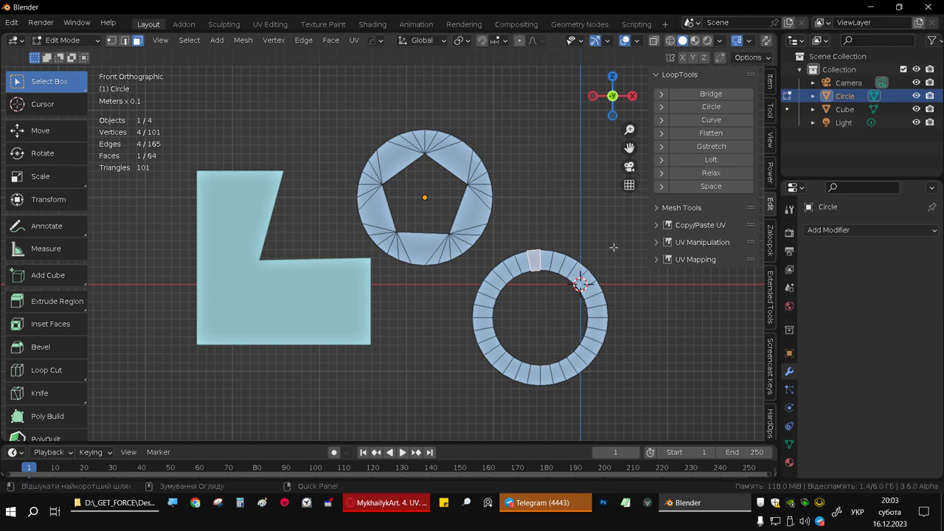
pyautogui.hotkey('ctrl', 'l')
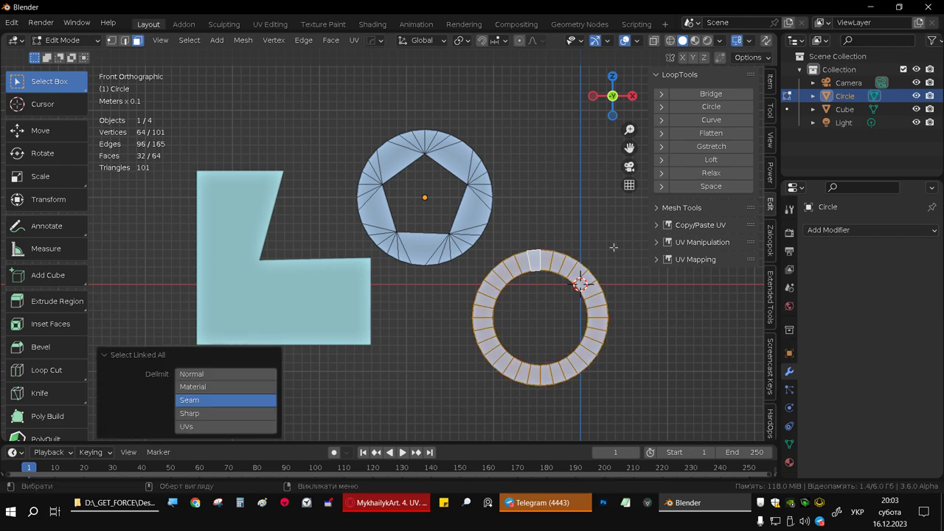
pyautogui.press('p')
pyautogui.click(609, 247)
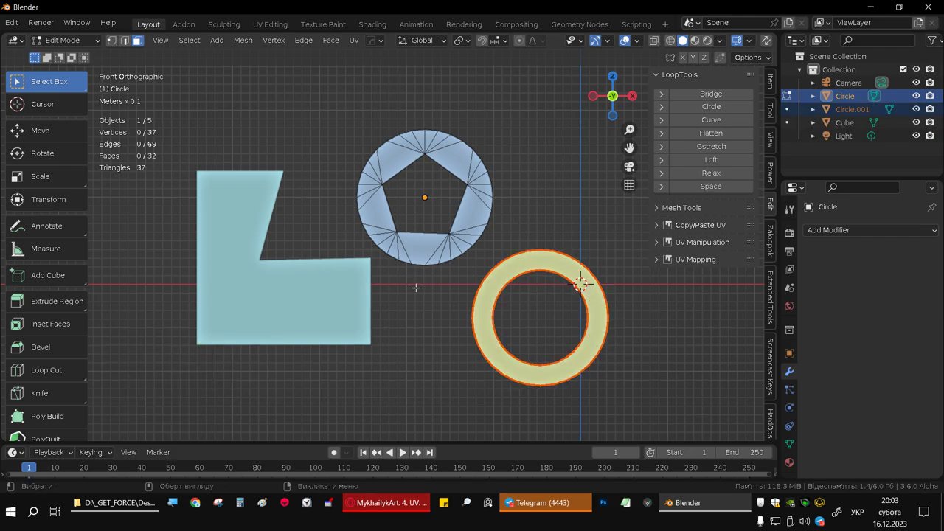
pyautogui.press('Tab')
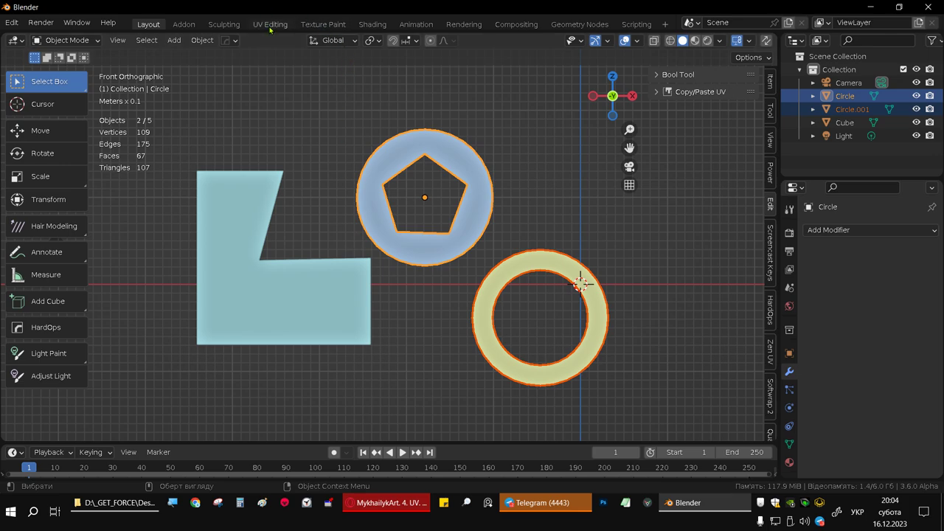
pyautogui.click(270, 25)
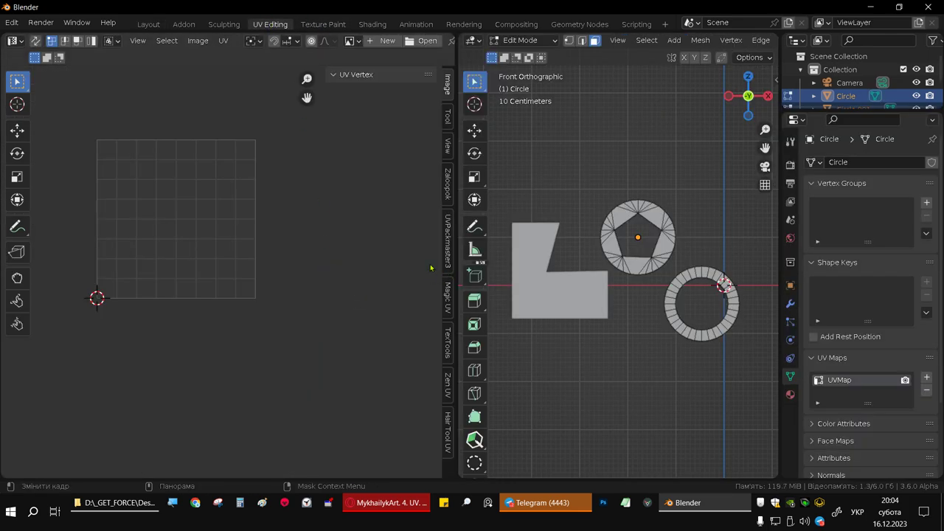
# - Select Circle.001, select all its faces, and unwrap its UVs
pyautogui.press('Home')
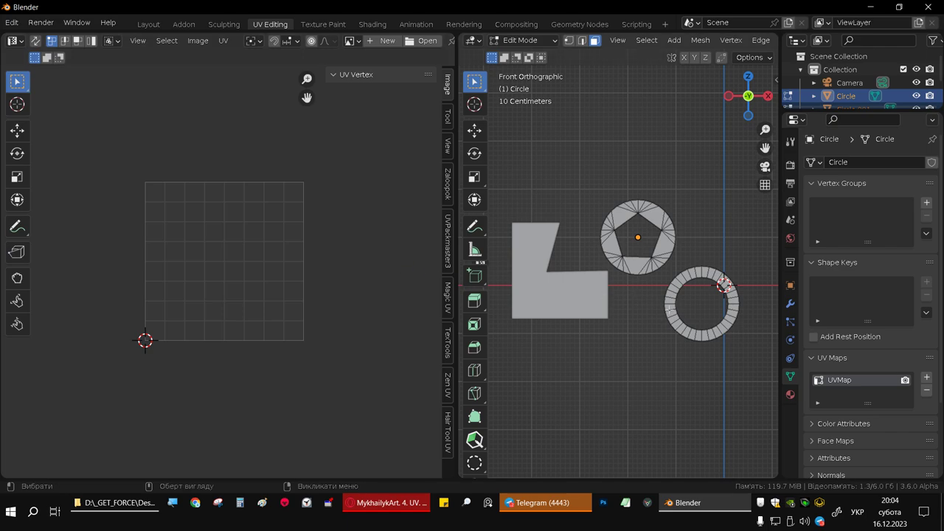
pyautogui.press('Tab')
pyautogui.click(676, 326)
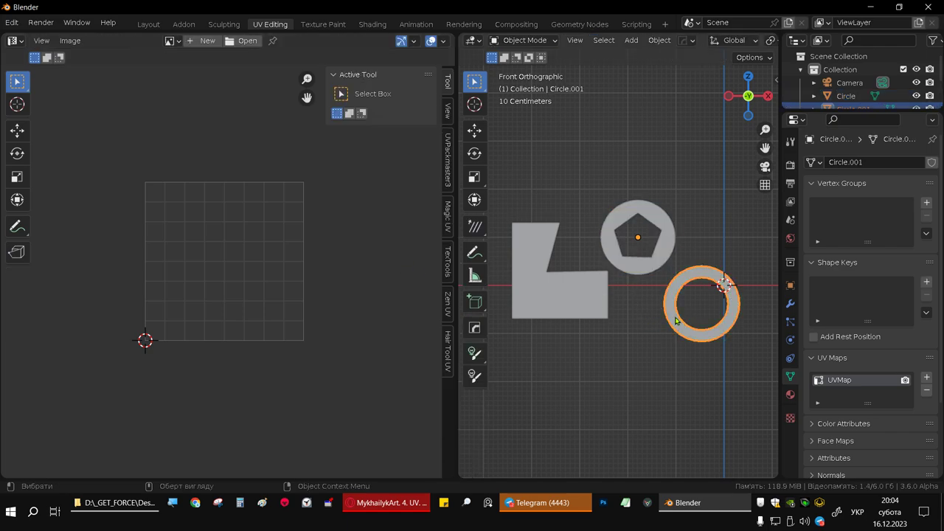
pyautogui.press('Tab')
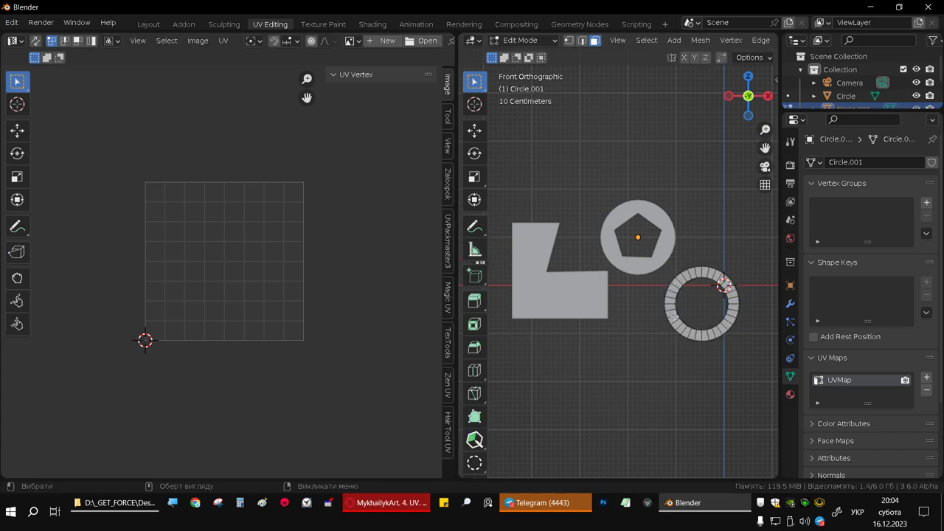
pyautogui.press('a')
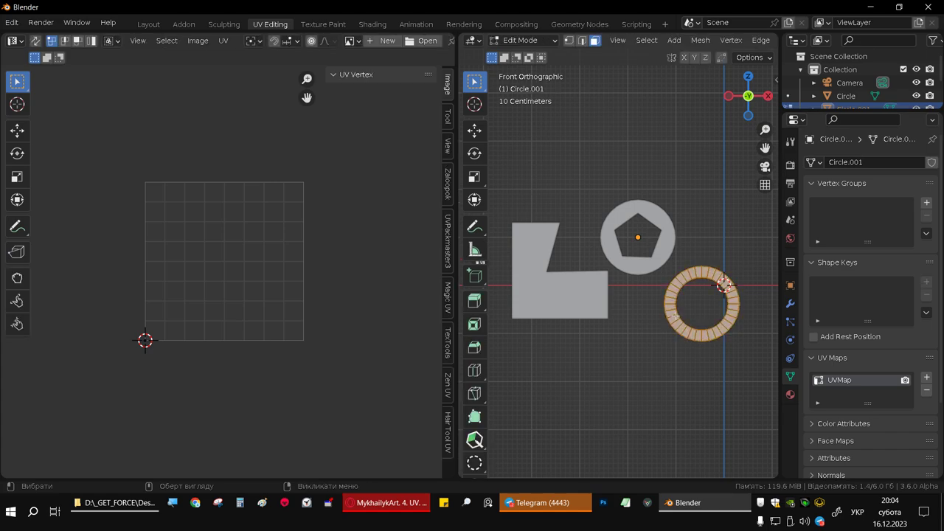
pyautogui.press('u')
pyautogui.click(608, 48)
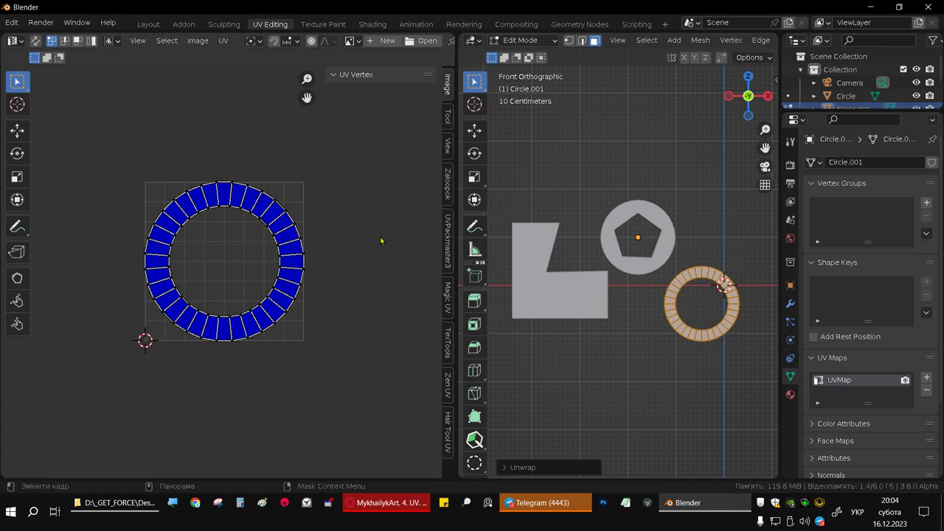
# - Open the Zen UV panel and select the ring's UV island in island selection mode
pyautogui.moveTo(456, 287); pyautogui.dragTo(479, 287)
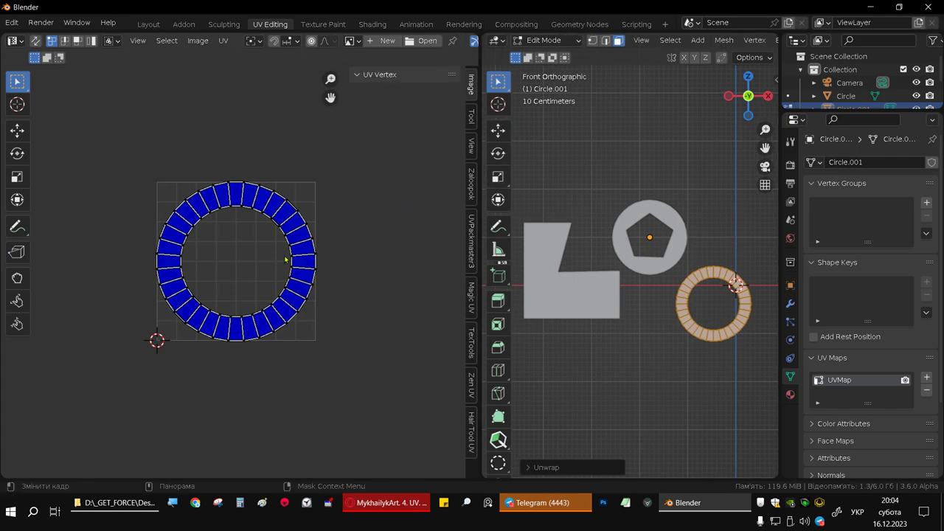
pyautogui.scroll(1, 253, 238)
pyautogui.hscroll(2, 317, 252)
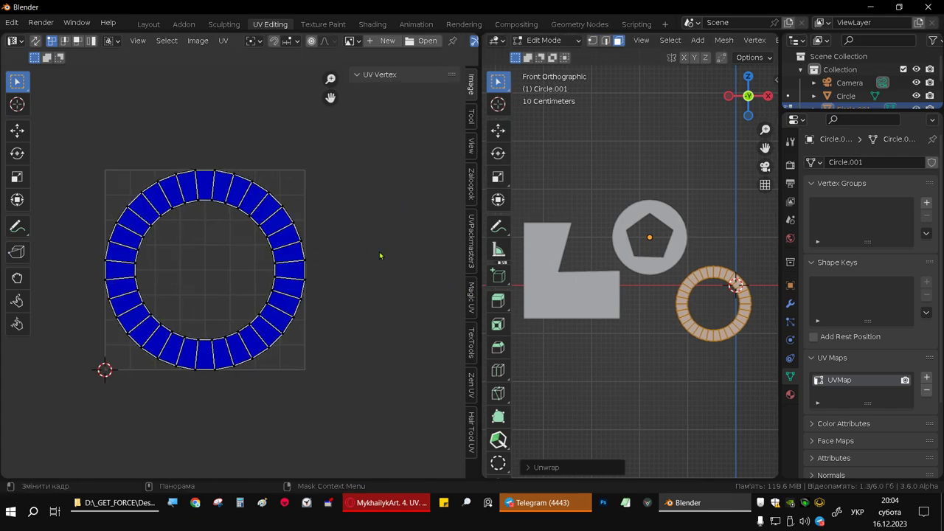
pyautogui.click(470, 305)
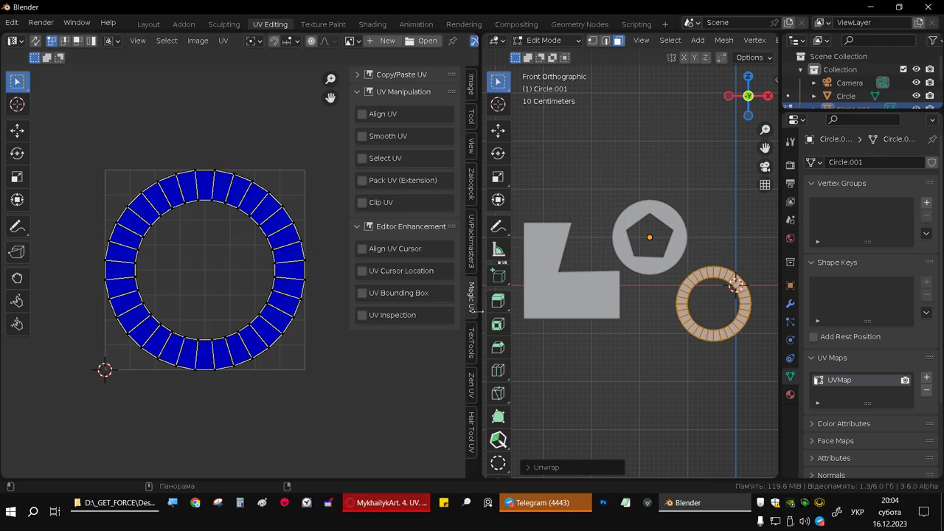
pyautogui.click(472, 346)
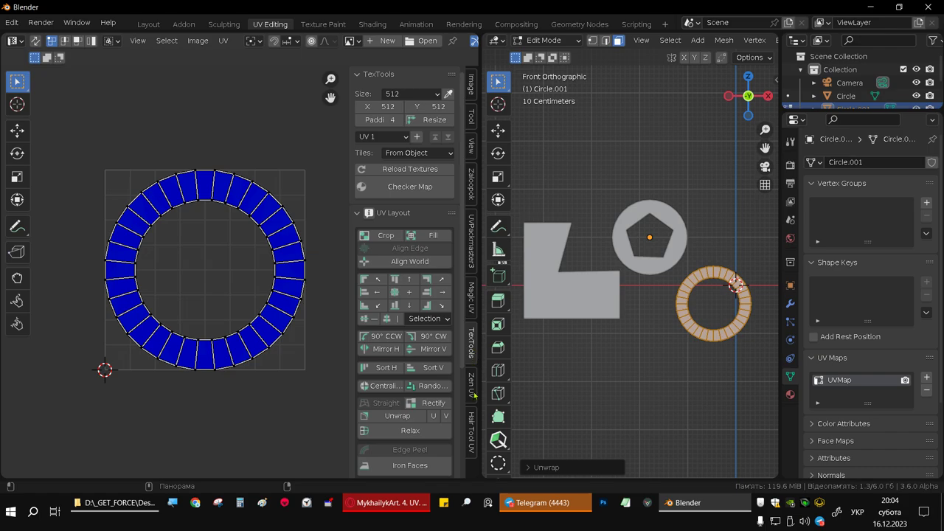
pyautogui.click(472, 385)
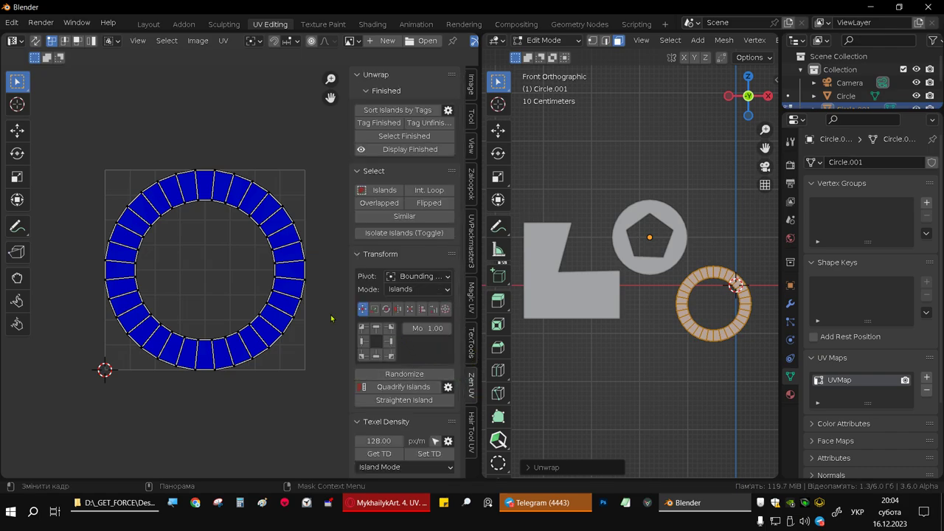
pyautogui.click(90, 40)
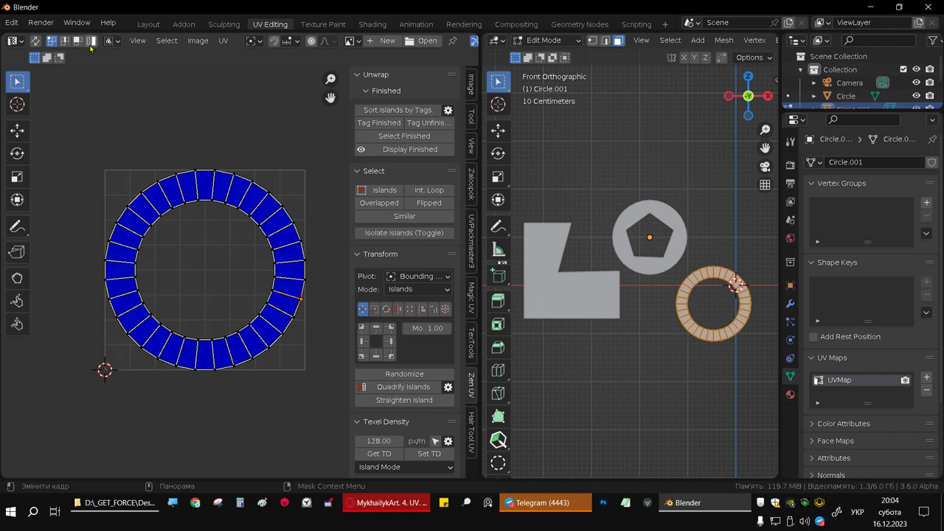
pyautogui.click(188, 199)
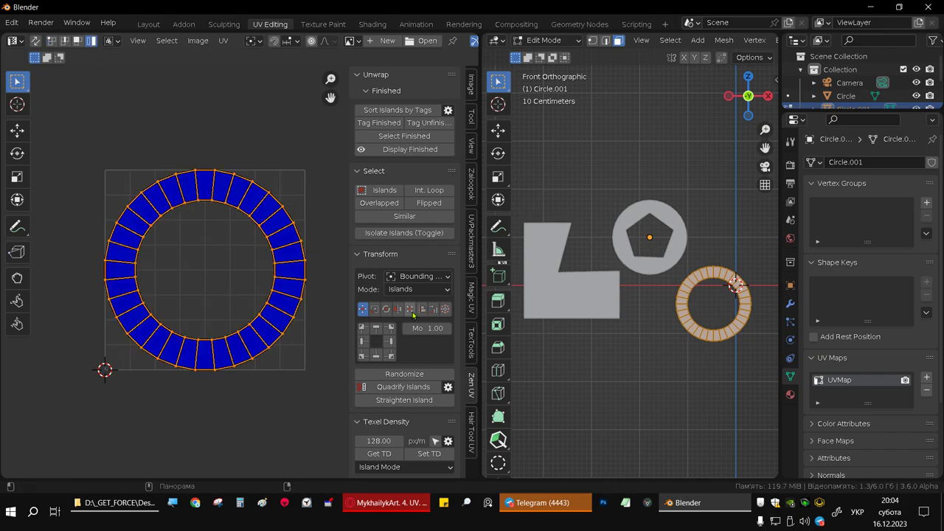
# - Straighten the ring's UVs into a quad strip with Zen UV's Quadrify Islands
pyautogui.click(385, 309)
pyautogui.click(399, 312)
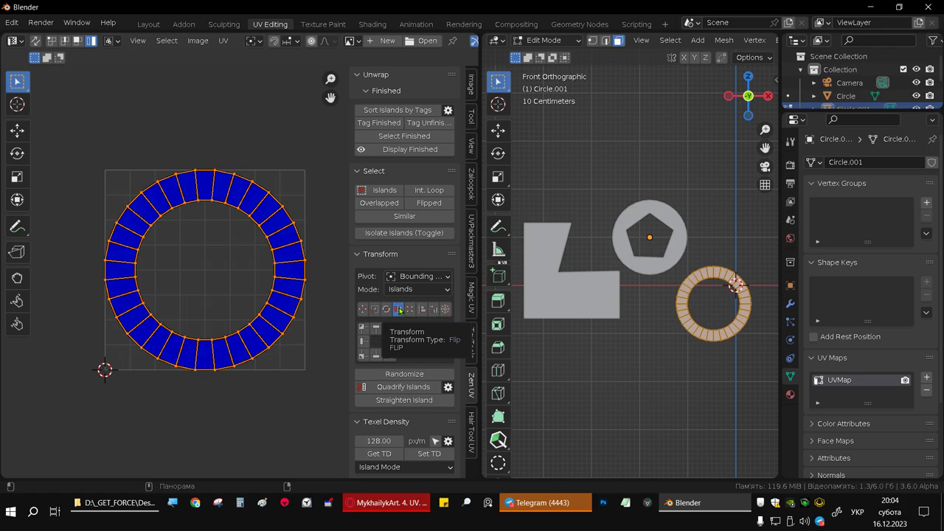
pyautogui.click(385, 391)
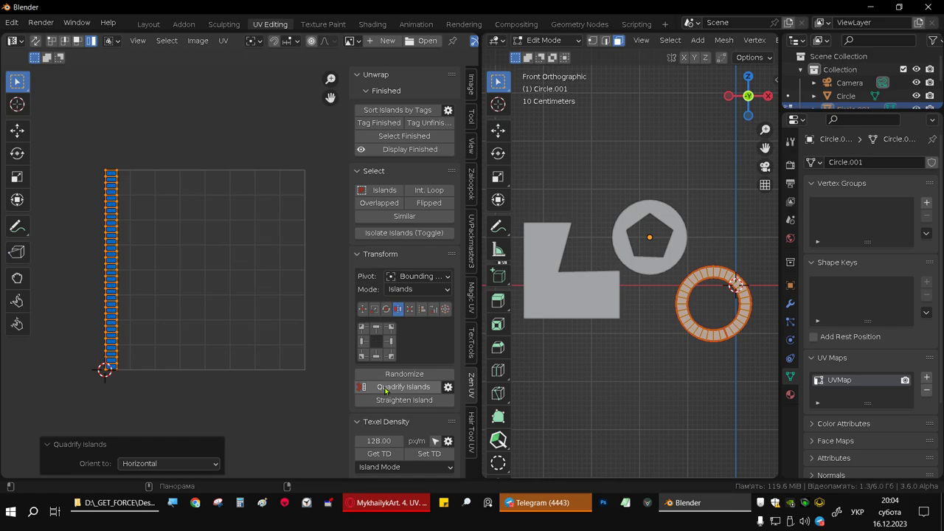
pyautogui.moveTo(100, 110); pyautogui.dragTo(212, 381)
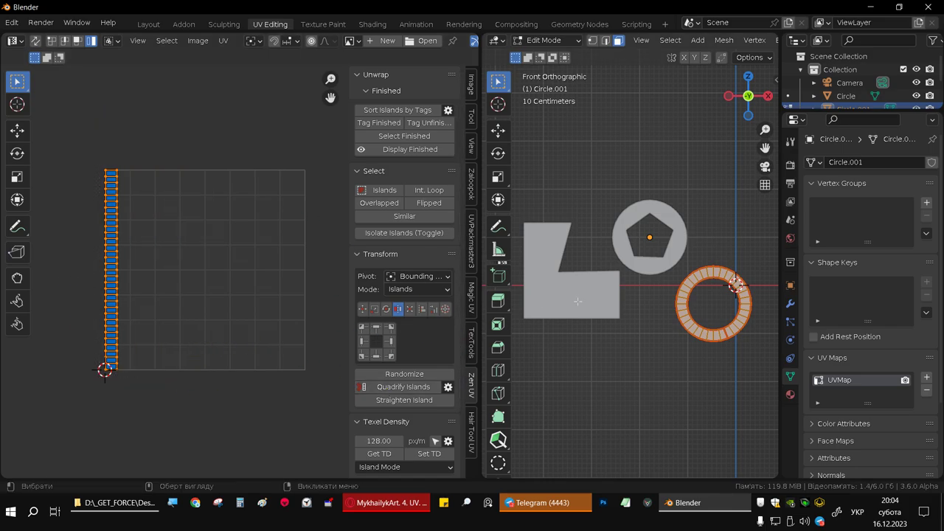
pyautogui.press('Tab')
# - Select the L-shaped mesh and unwrap all of its faces
pyautogui.click(584, 300)
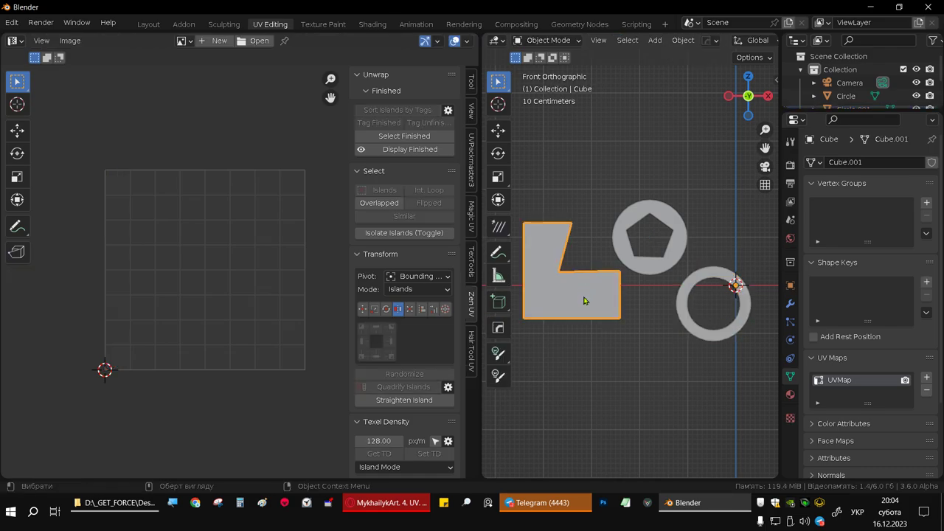
pyautogui.press('Tab')
pyautogui.press('a')
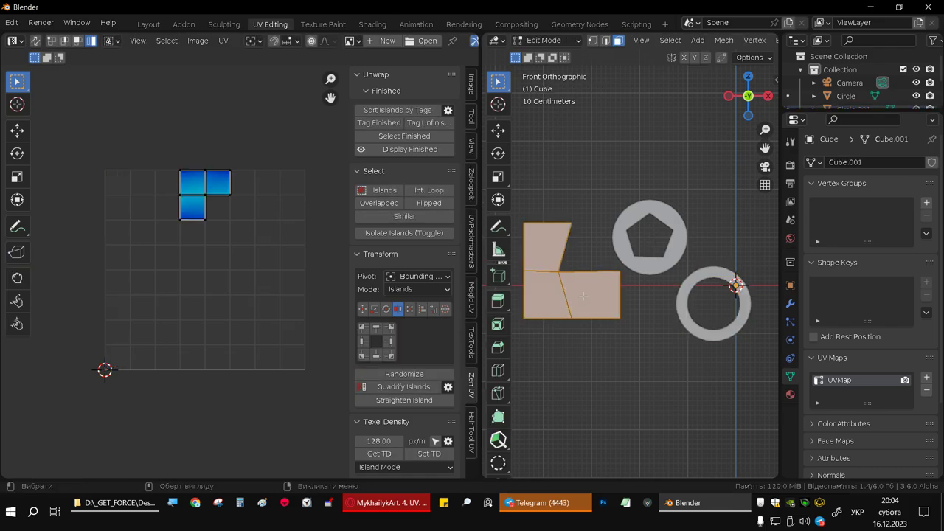
pyautogui.press('u')
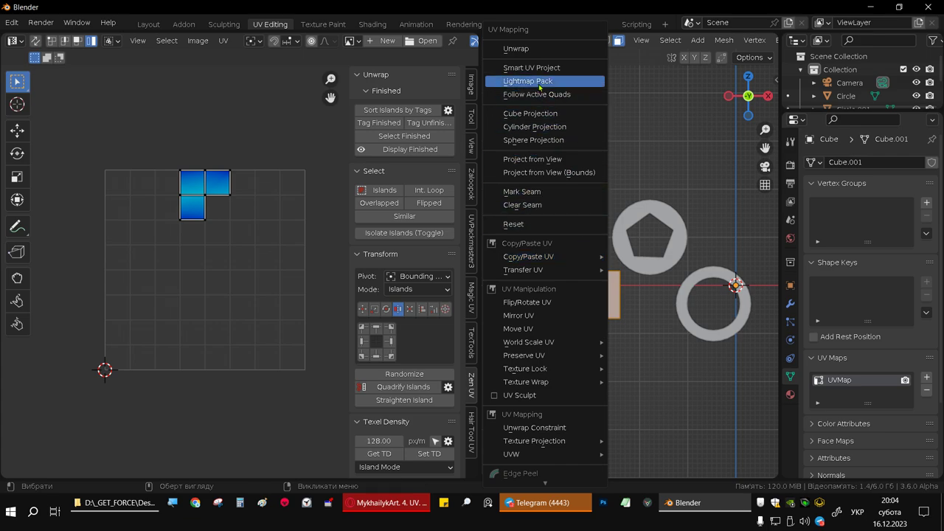
pyautogui.click(531, 51)
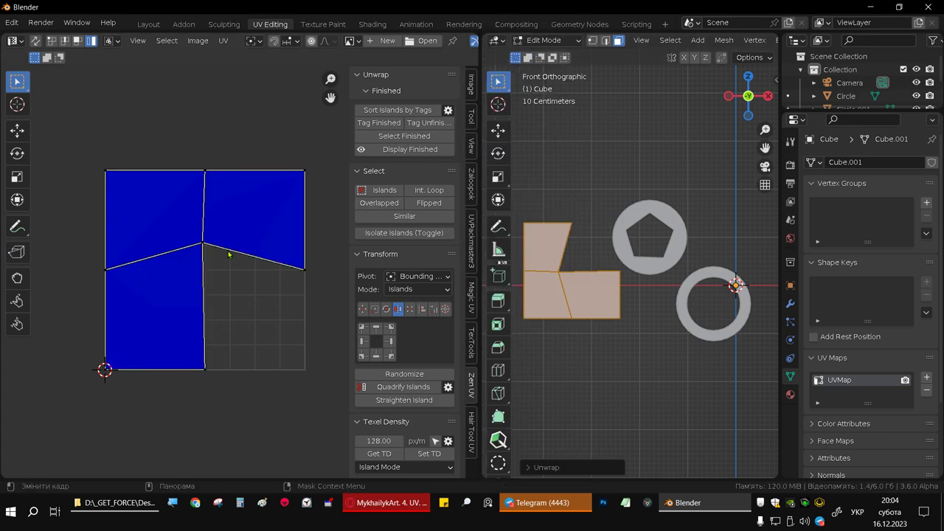
# - Square the L-shape's UV islands into three quads with Quadrify Islands, ending in Object Mode
pyautogui.press('Tab')
pyautogui.press('Tab')
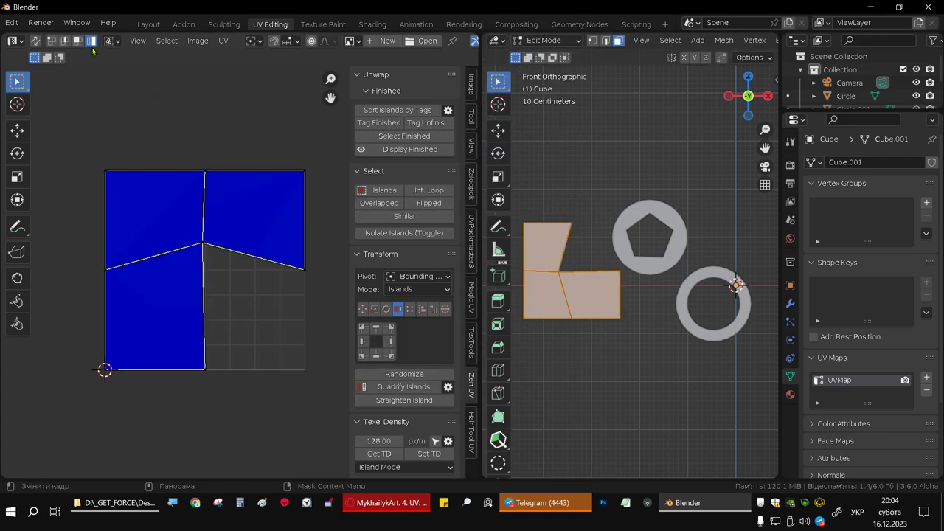
pyautogui.click(413, 387)
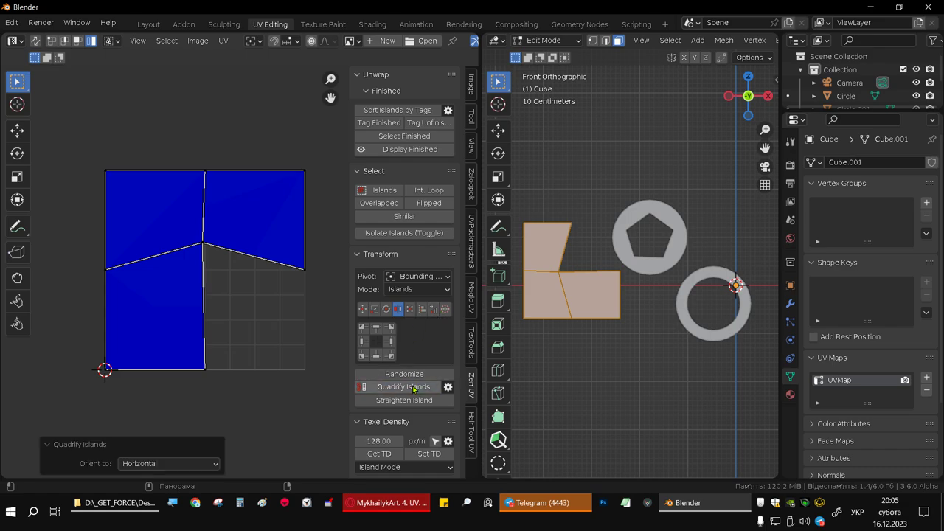
pyautogui.press('a')
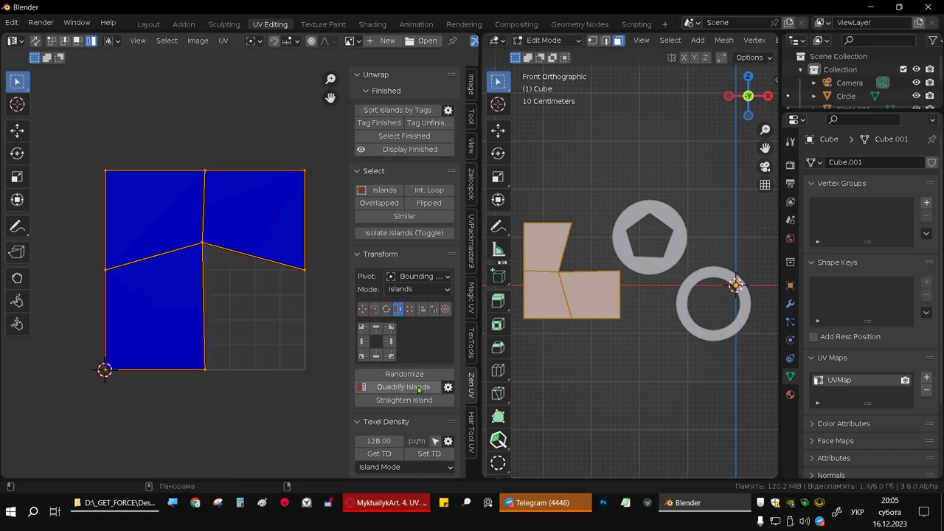
pyautogui.click(419, 388)
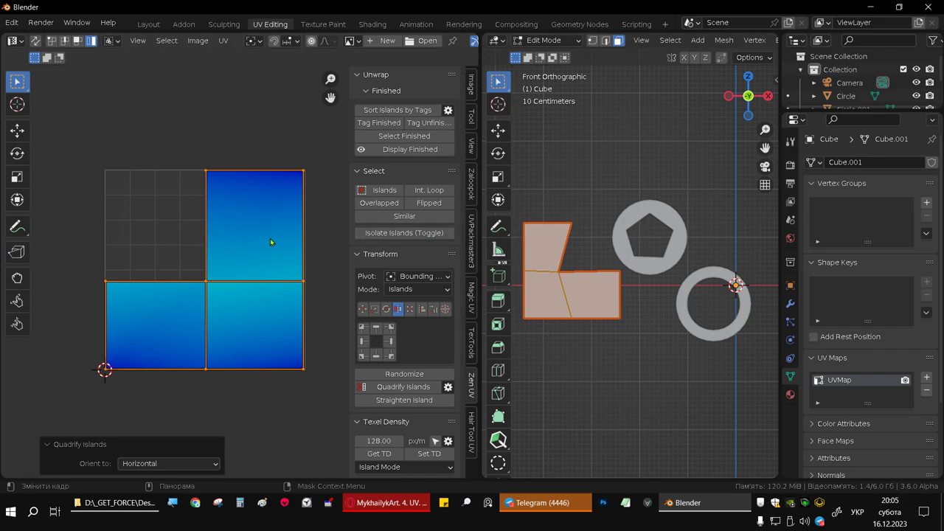
pyautogui.press('Tab')
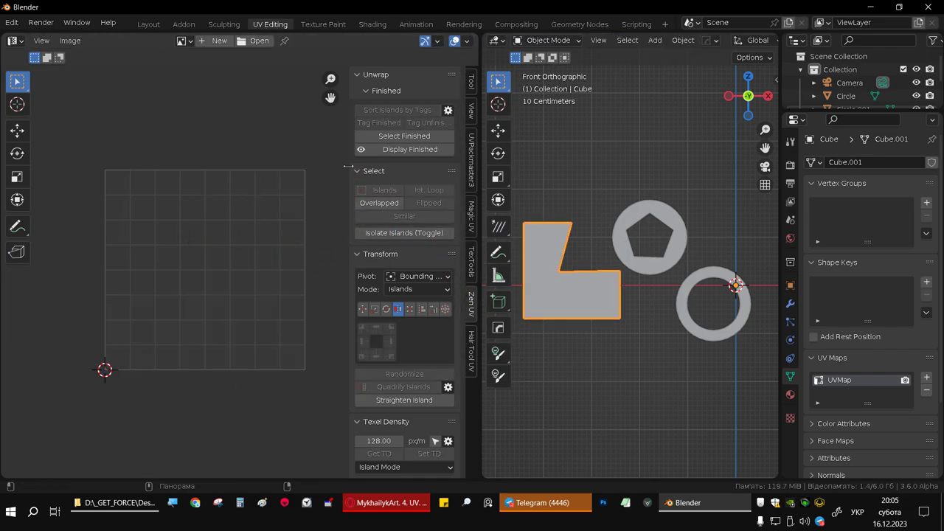
# - Collapse the Select and Transform panels and bring up the TexTools tab
pyautogui.click(362, 170)
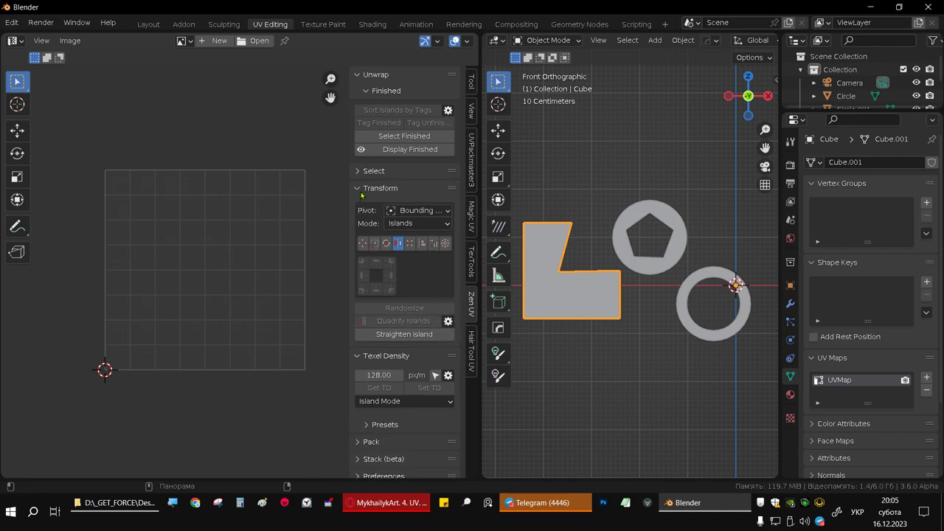
pyautogui.click(376, 188)
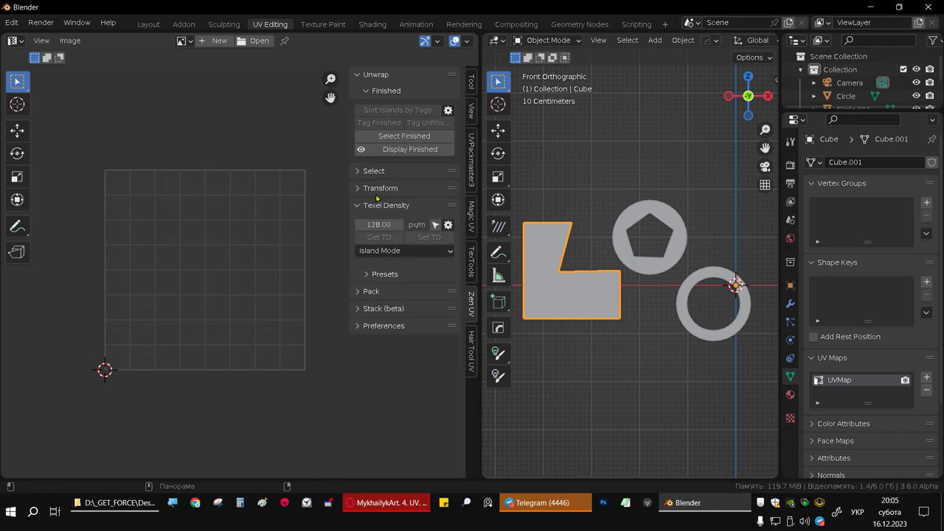
pyautogui.click(470, 270)
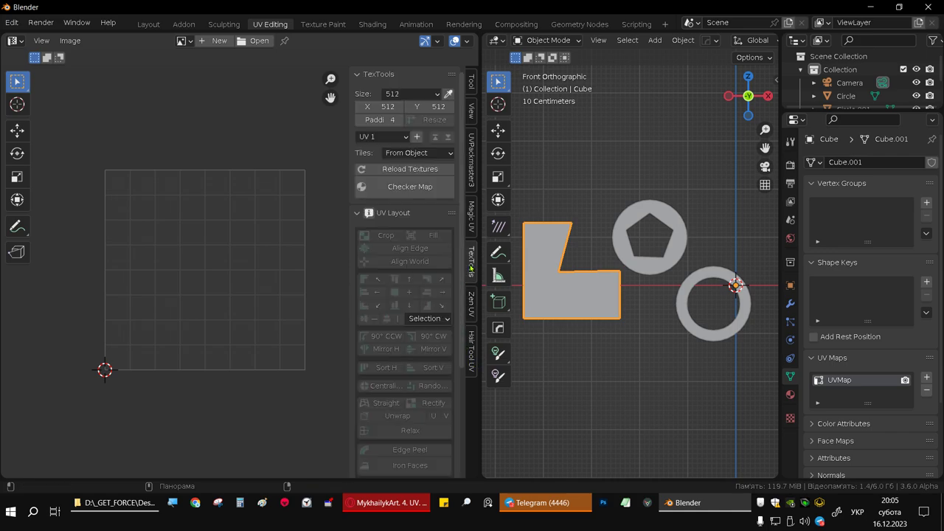
# - Delete the existing UVMap from both the ring and the L-shape
pyautogui.click(685, 313)
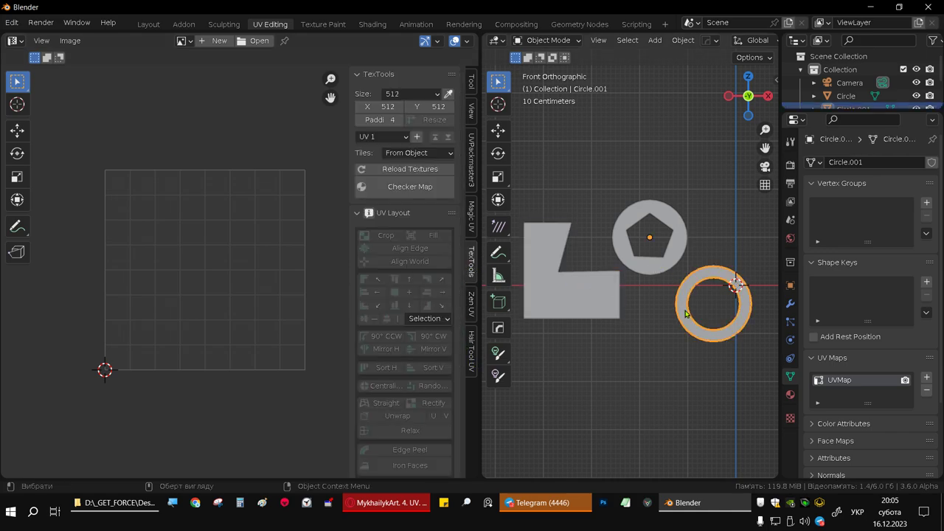
pyautogui.click(928, 391)
pyautogui.click(585, 309)
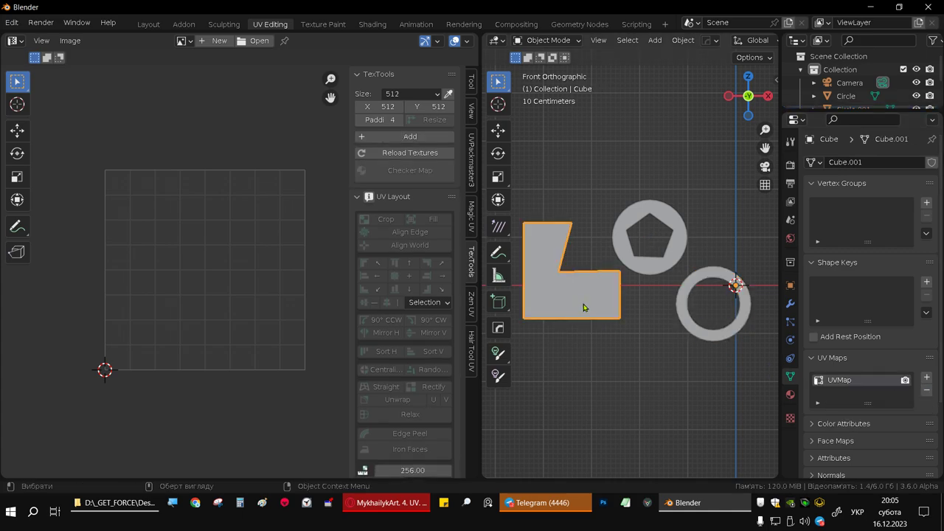
pyautogui.click(926, 390)
# - Add a fresh UVMap to the ring and the L-shape, then edit the ring
pyautogui.click(727, 327)
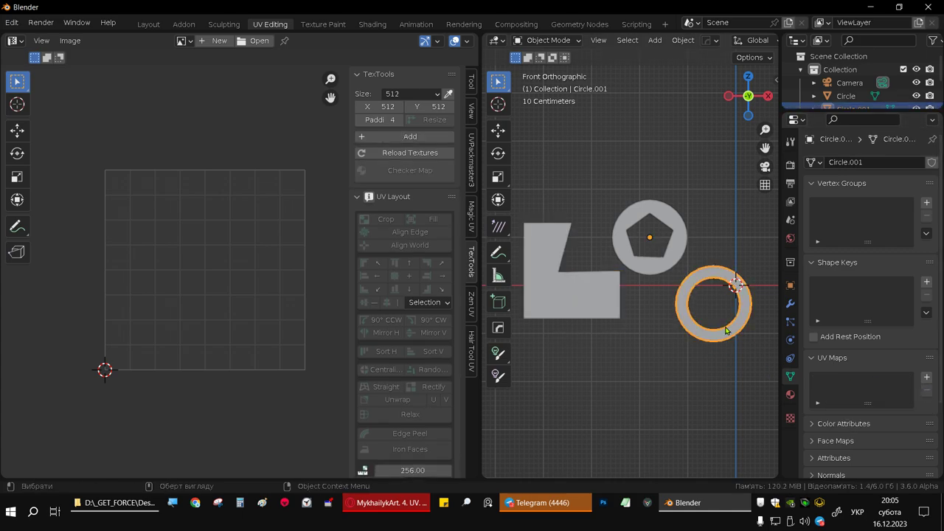
pyautogui.click(926, 378)
pyautogui.click(559, 309)
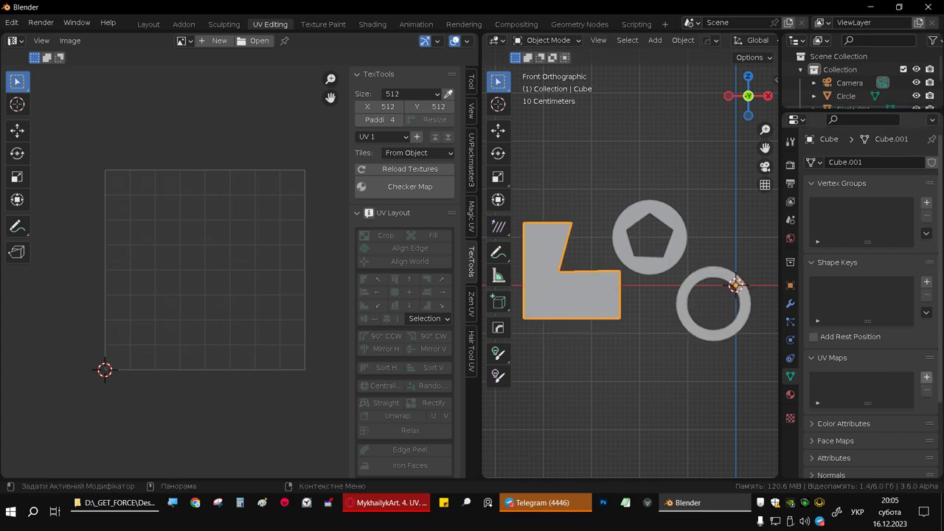
pyautogui.click(927, 378)
pyautogui.click(719, 331)
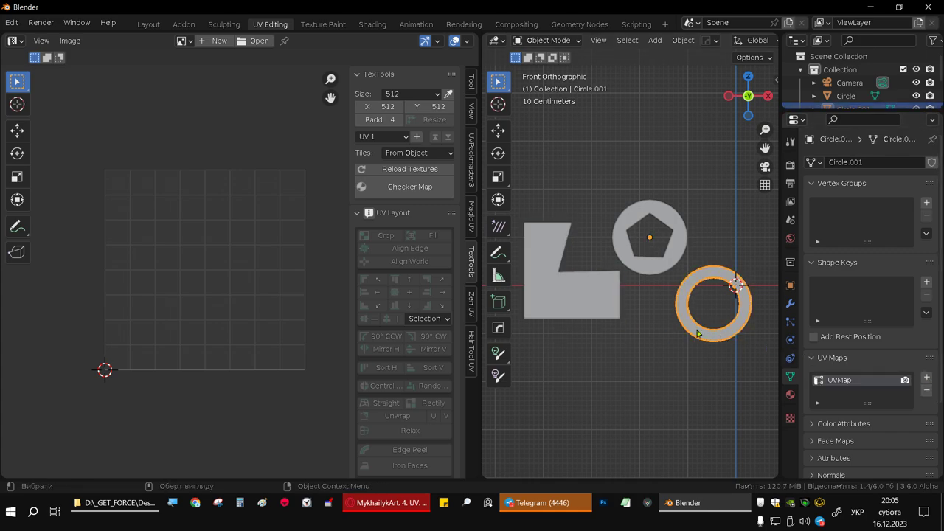
pyautogui.press('Tab')
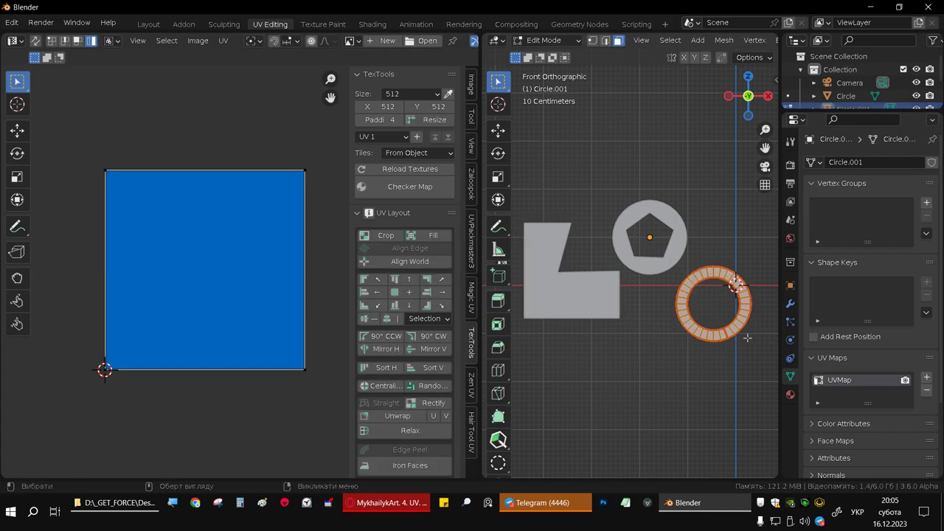
# - Unwrap the ring's fresh UVMap into a round 32-quad layout and select all its UVs
pyautogui.press('u')
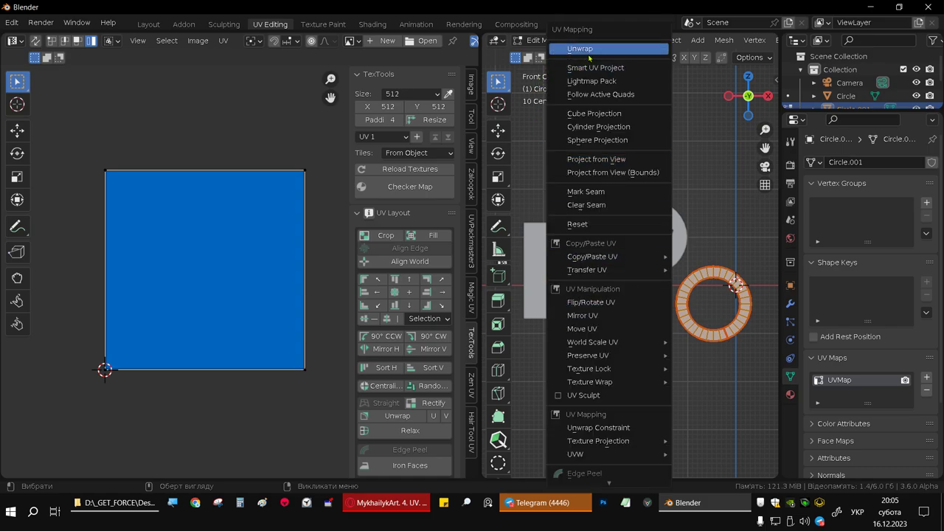
pyautogui.click(586, 48)
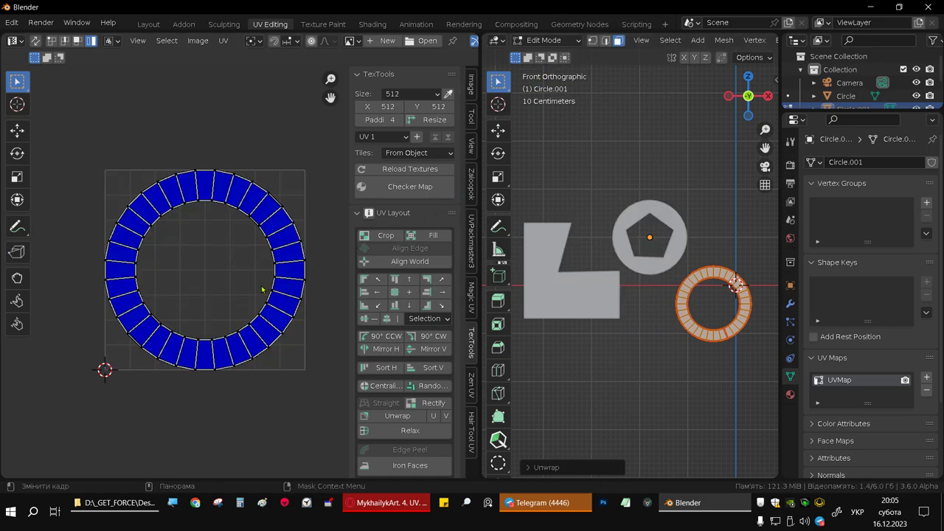
pyautogui.press('a')
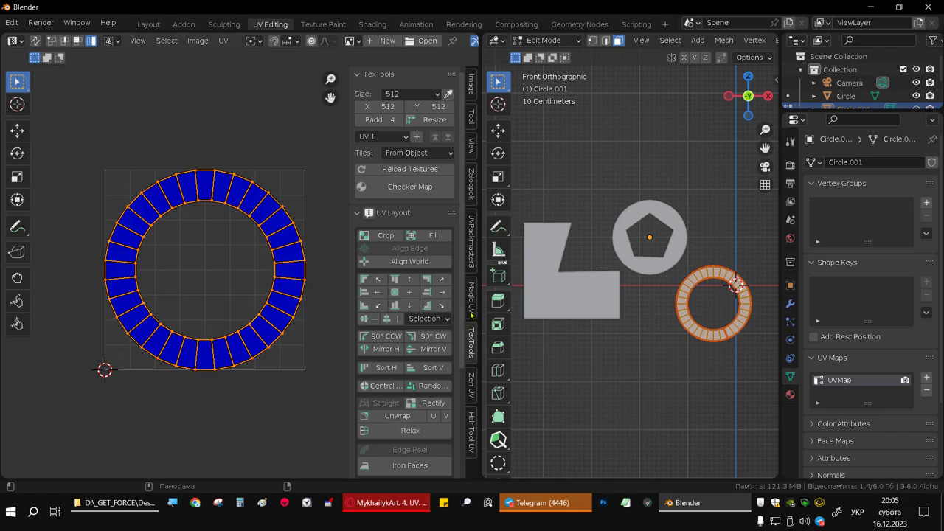
pyautogui.scroll(-1, 464, 295)
pyautogui.scroll(1, 463, 292)
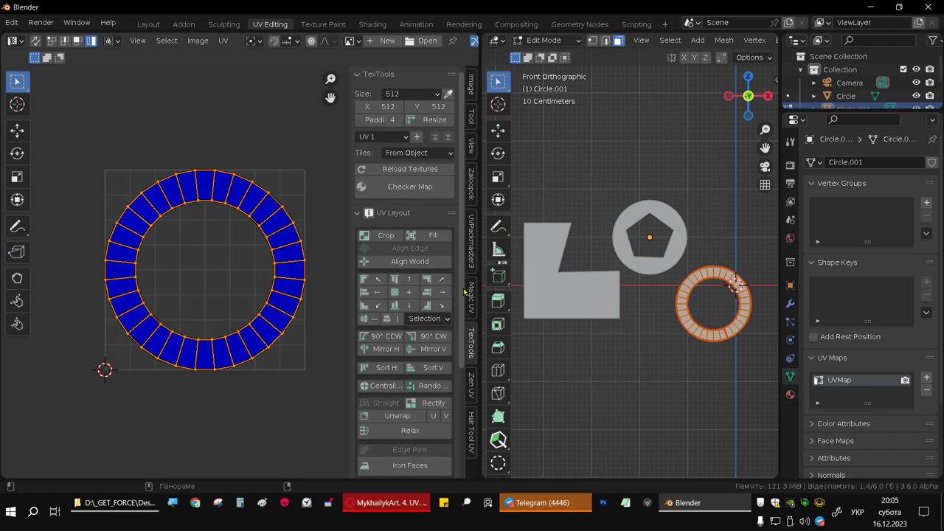
pyautogui.scroll(-2, 465, 267)
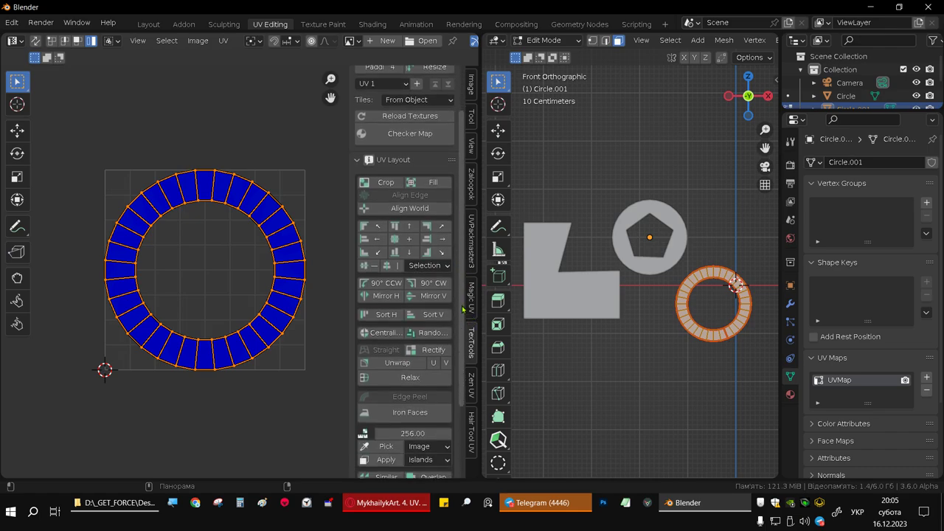
pyautogui.scroll(-1, 463, 310)
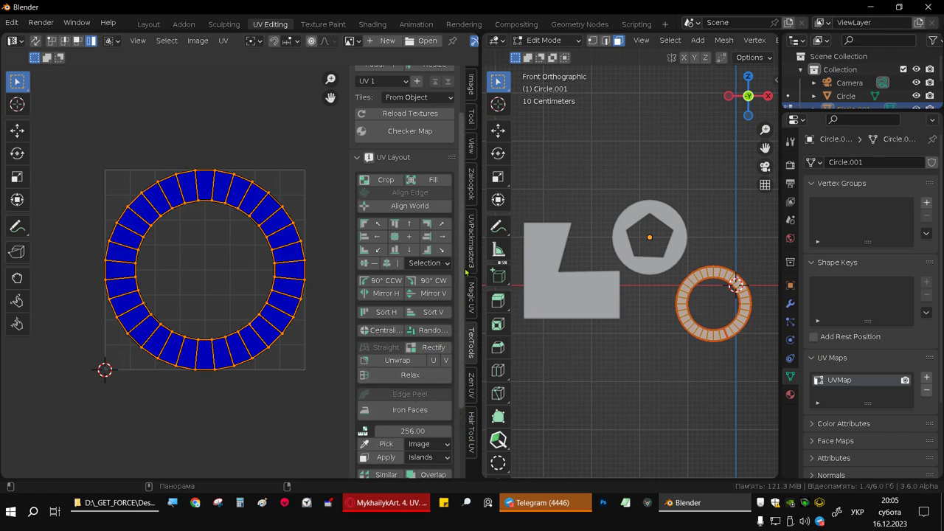
pyautogui.scroll(3, 457, 163)
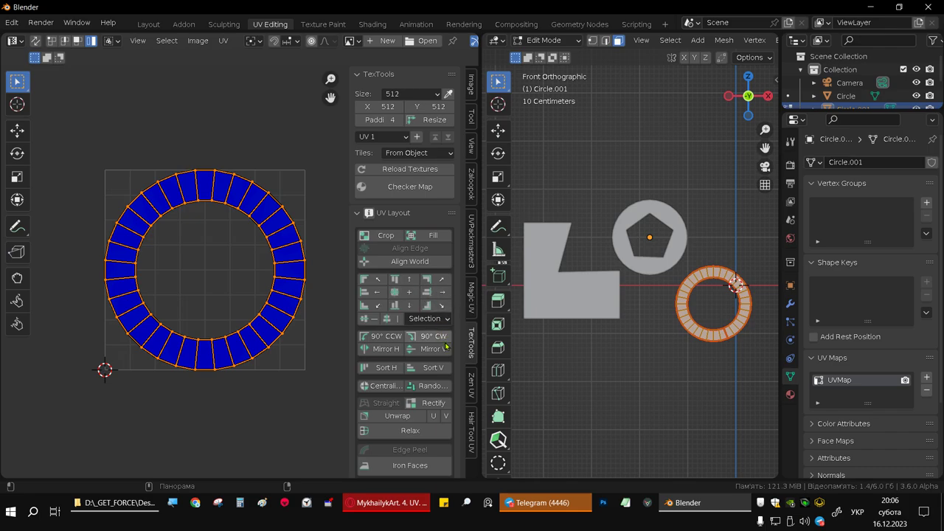
# - Rectify the ring's UVs into a straight horizontal strip along the tile's bottom edge
pyautogui.click(419, 406)
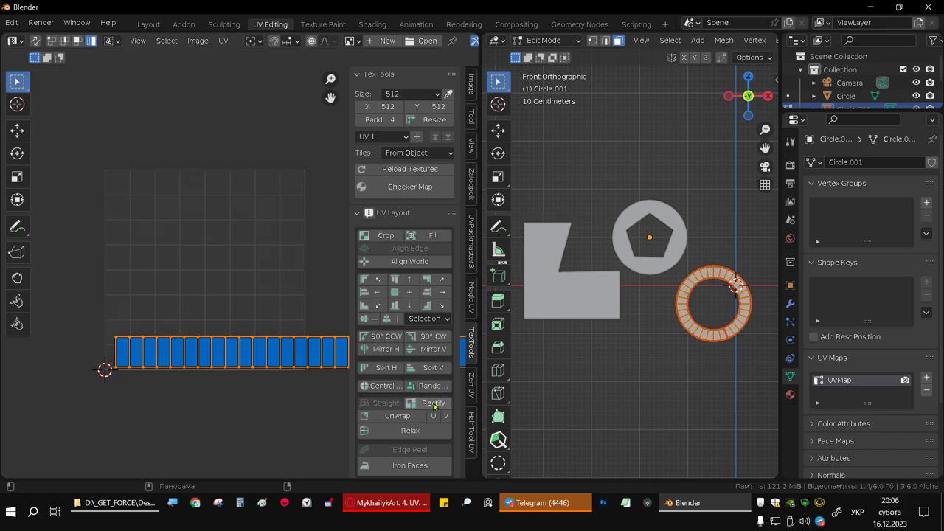
pyautogui.scroll(-2, 159, 334)
pyautogui.moveTo(160, 334); pyautogui.dragTo(181, 288, button='middle')
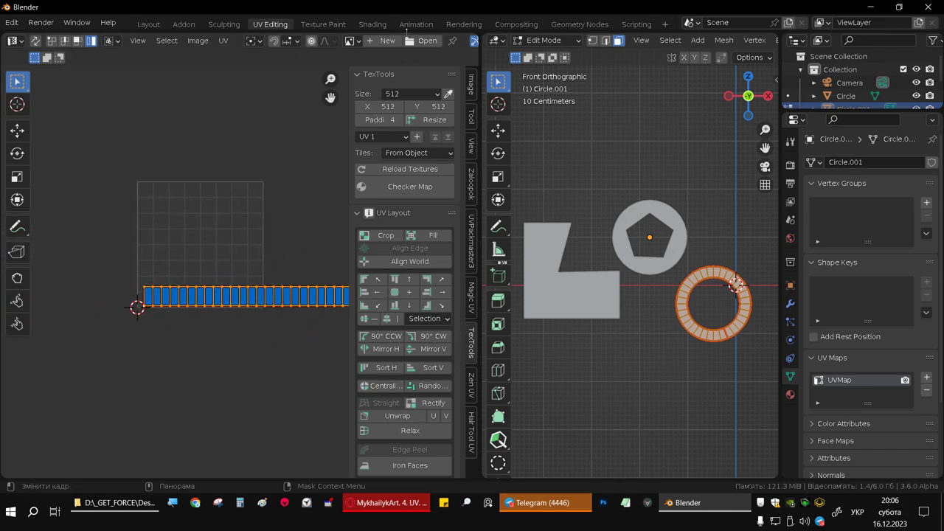
pyautogui.scroll(-1, 407, 37)
pyautogui.scroll(-2, 409, 41)
pyautogui.scroll(-1, 410, 42)
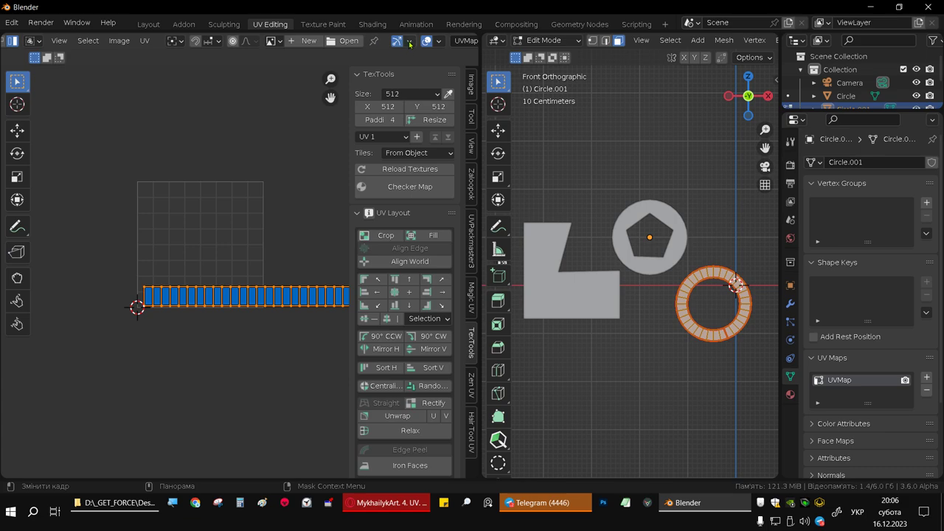
# - Enable Display Stretch in the UV overlays and set its type to Angle
pyautogui.click(438, 41)
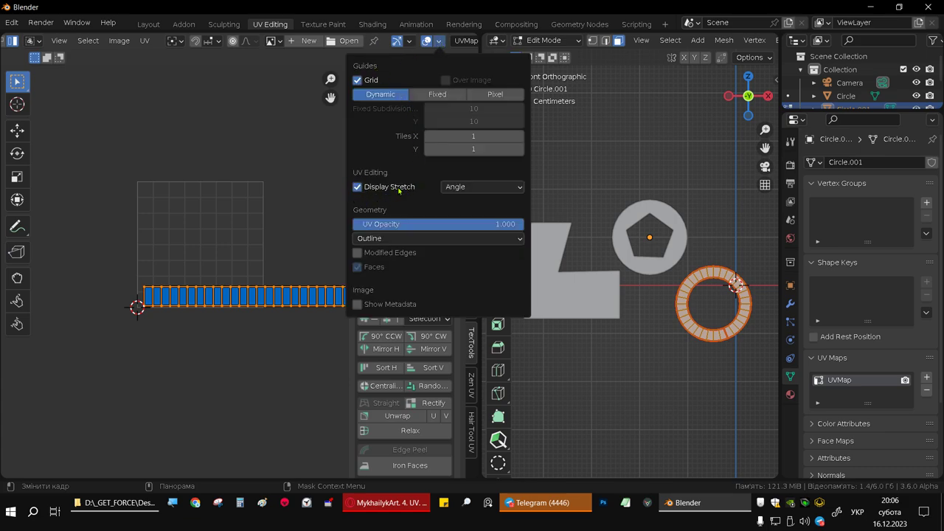
pyautogui.click(473, 188)
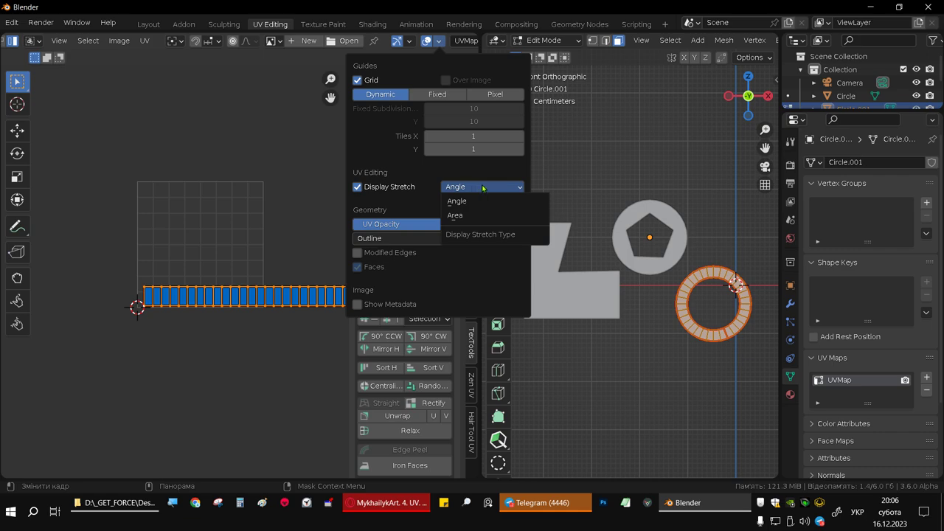
pyautogui.click(466, 216)
pyautogui.click(489, 189)
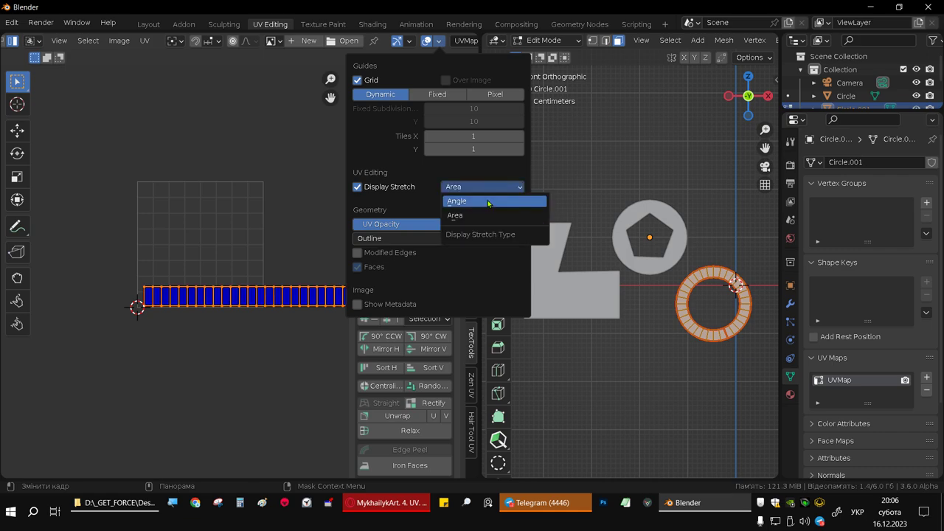
pyautogui.click(486, 201)
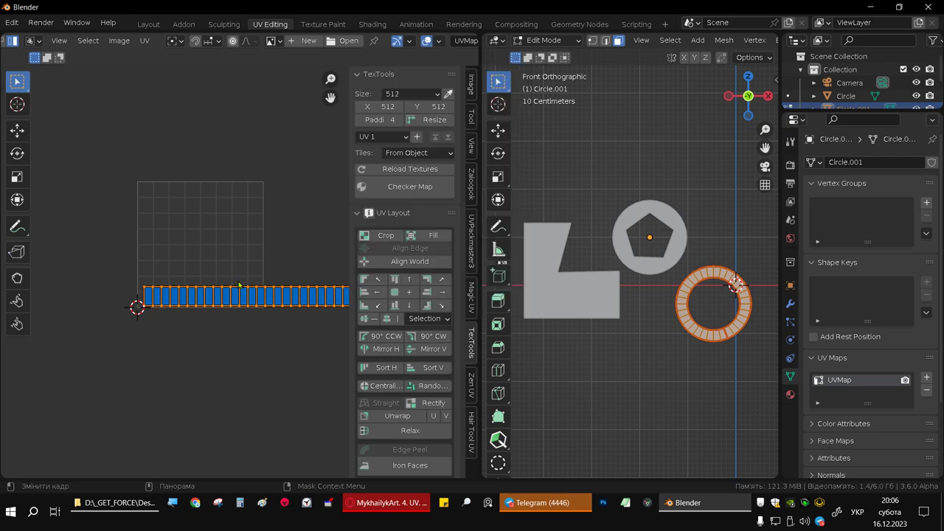
pyautogui.moveTo(278, 259); pyautogui.dragTo(205, 269, button='middle')
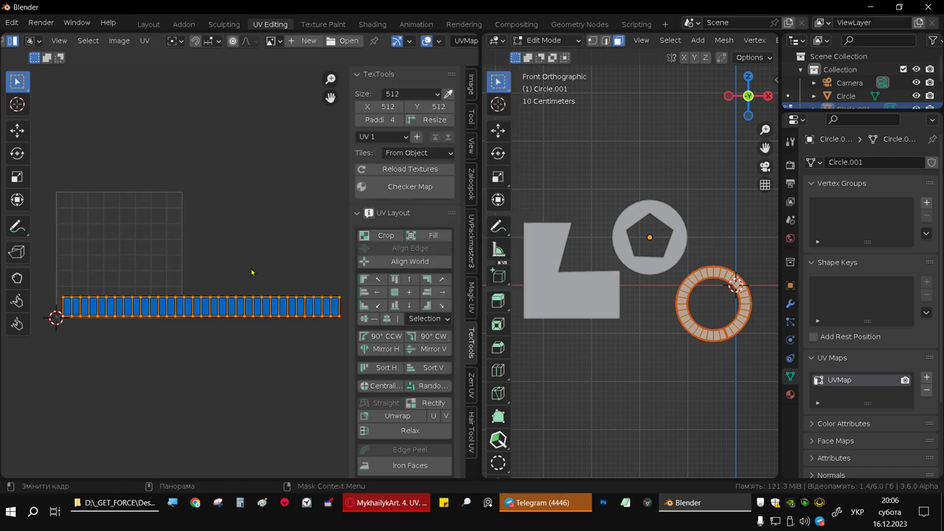
# - Replace the ring's UVMap with a freshly added one and hide the UV sidebar
pyautogui.click(925, 390)
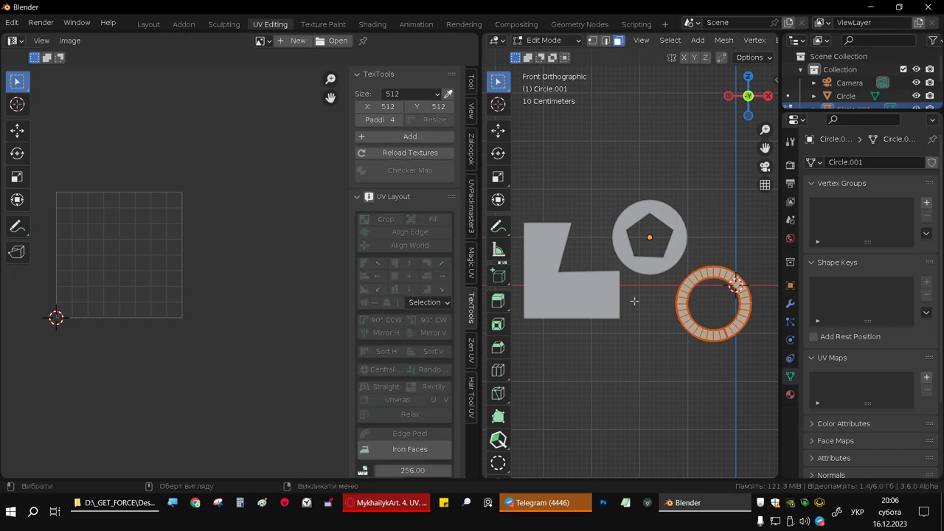
pyautogui.press('Tab')
pyautogui.click(573, 301)
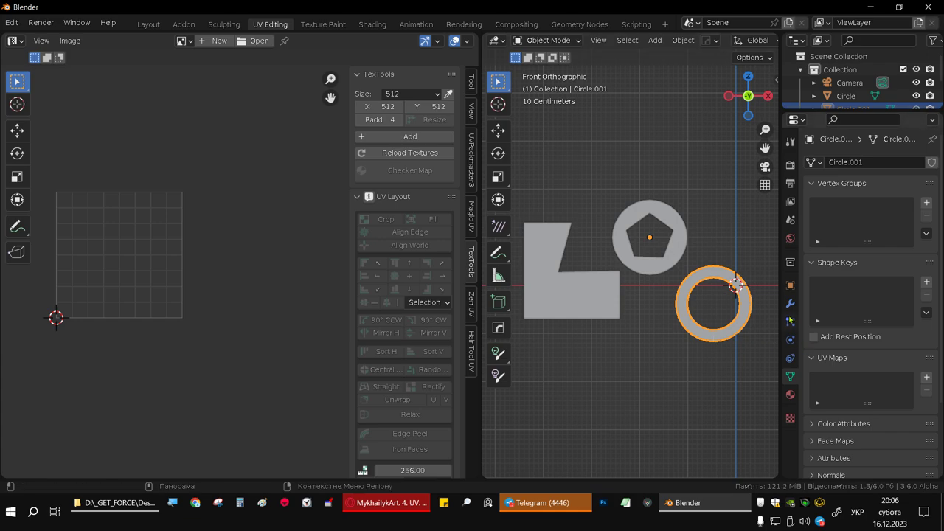
pyautogui.click(926, 377)
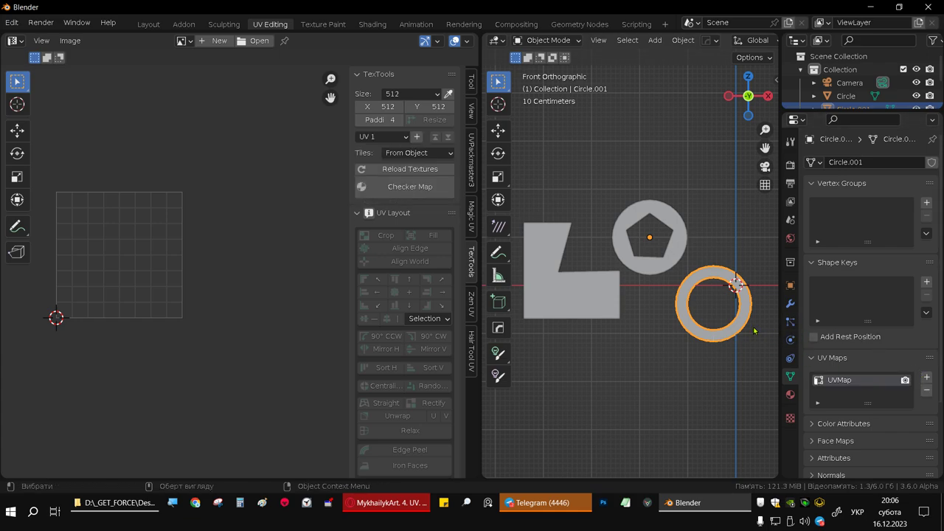
pyautogui.moveTo(151, 175); pyautogui.dragTo(223, 206, button='middle')
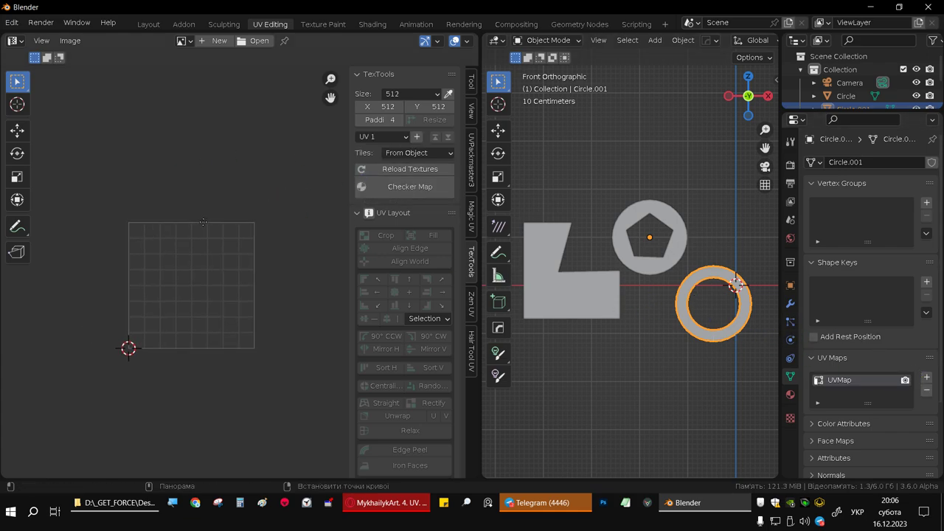
pyautogui.press('n')
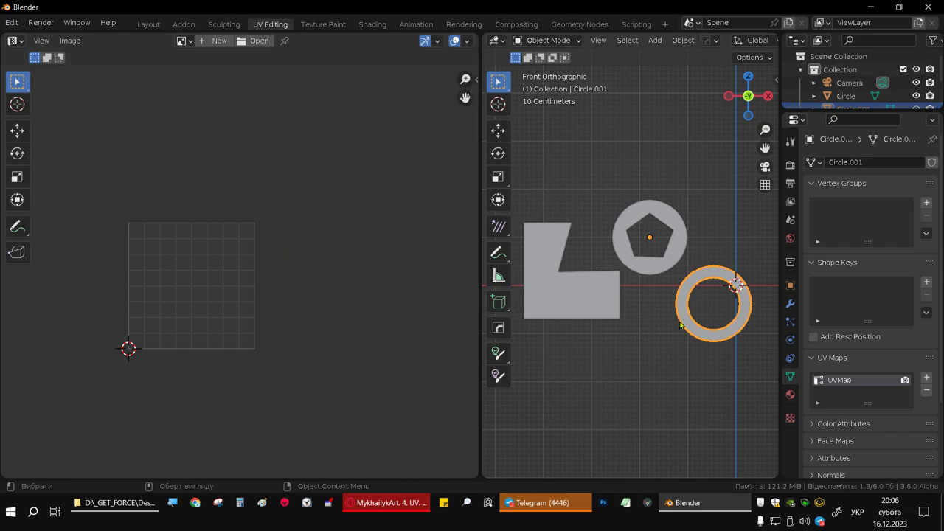
# - Unwrap the ring into a round quad layout and select its left-side edge in vertex mode
pyautogui.press('Tab')
pyautogui.press('a')
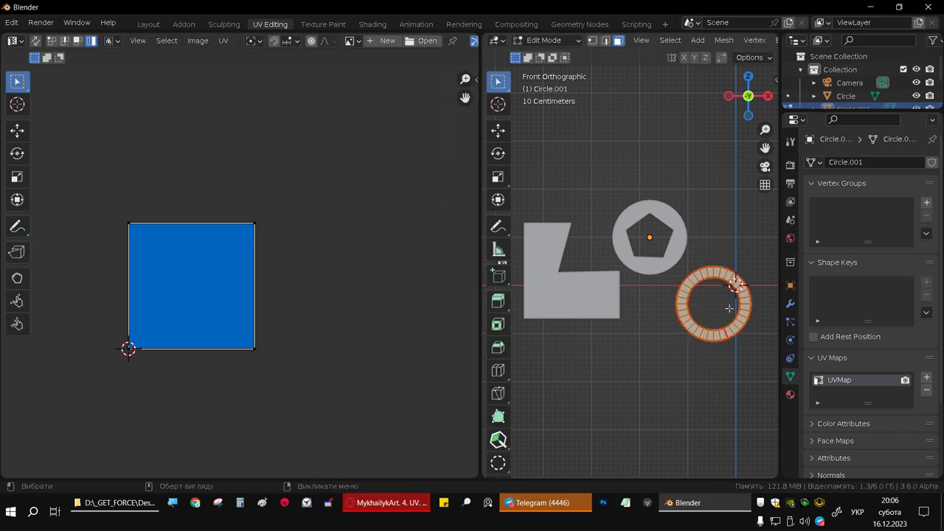
pyautogui.press('u')
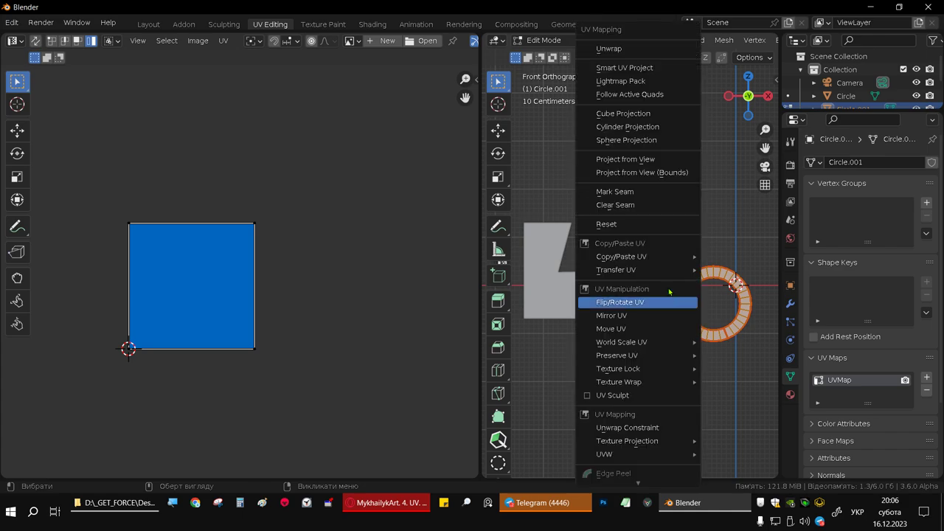
pyautogui.click(603, 49)
pyautogui.scroll(-1, 217, 266)
pyautogui.scroll(2, 217, 266)
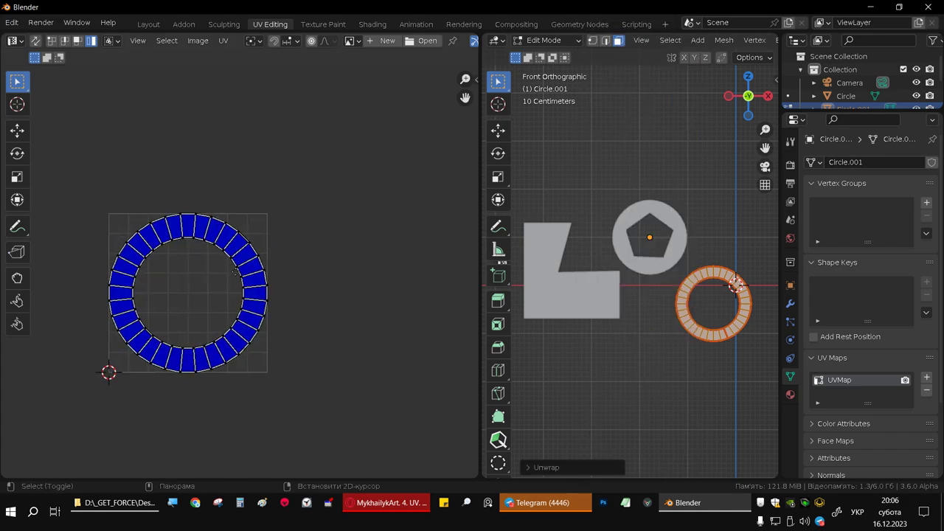
pyautogui.scroll(-1, 211, 276)
pyautogui.scroll(4, 203, 290)
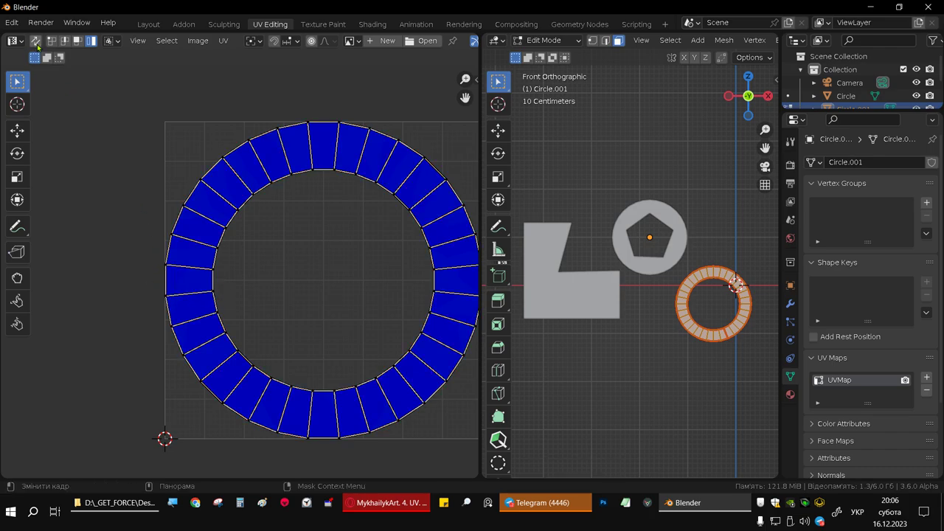
pyautogui.press('1')
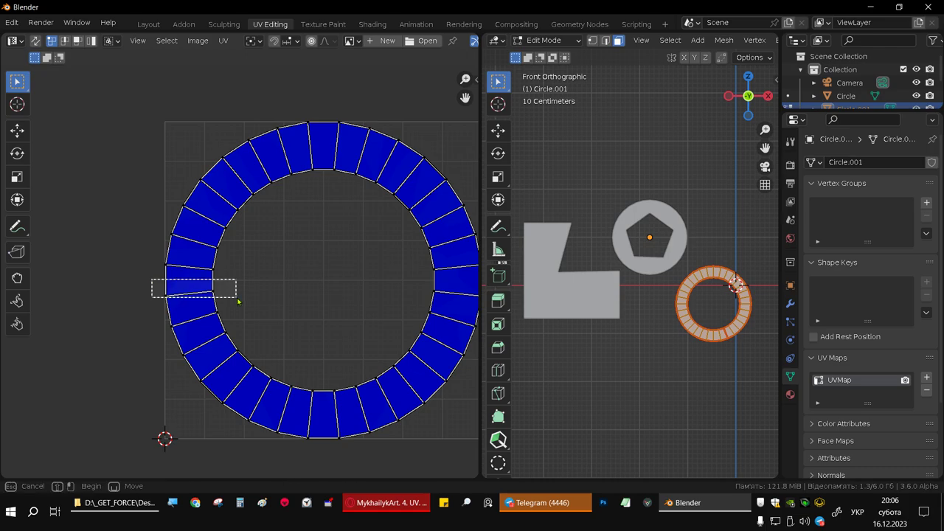
pyautogui.moveTo(153, 281); pyautogui.dragTo(238, 302)
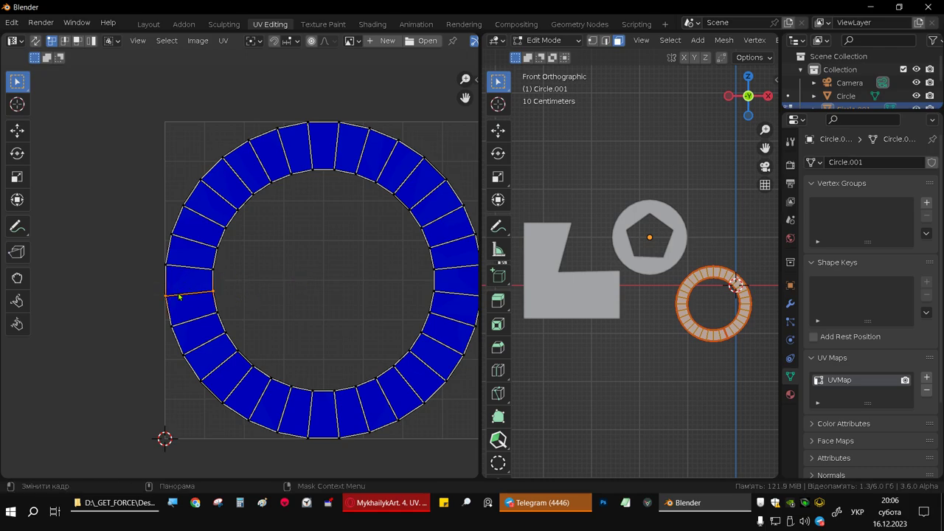
# - Try flattening the left UV edge with scale Y 0, undo it, and reopen the UV menu
pyautogui.click(221, 40)
pyautogui.press('s')
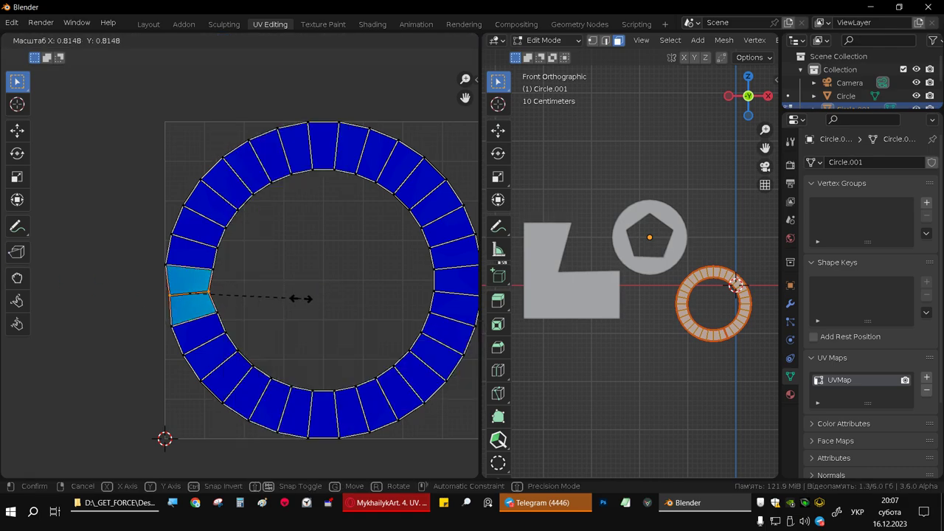
pyautogui.write('y')
pyautogui.write('0')
pyautogui.press('Return')
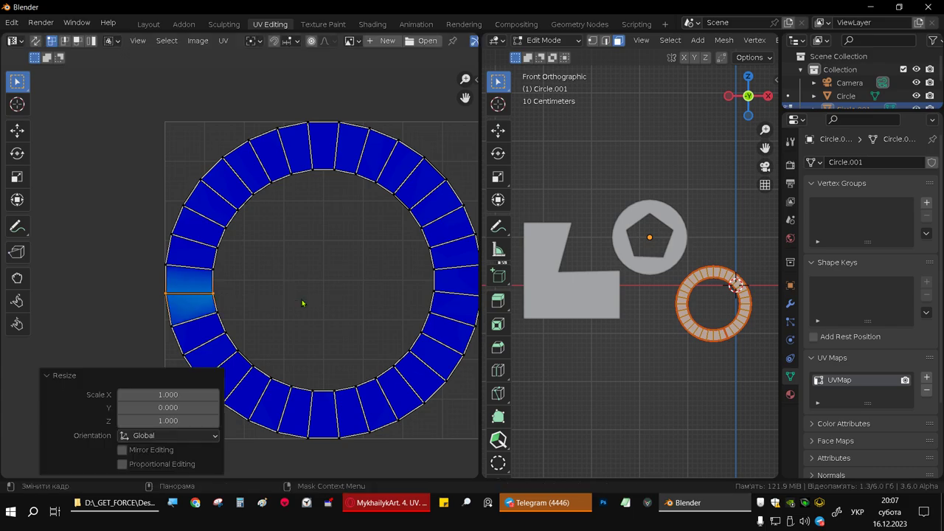
pyautogui.hotkey('ctrl', 'z')
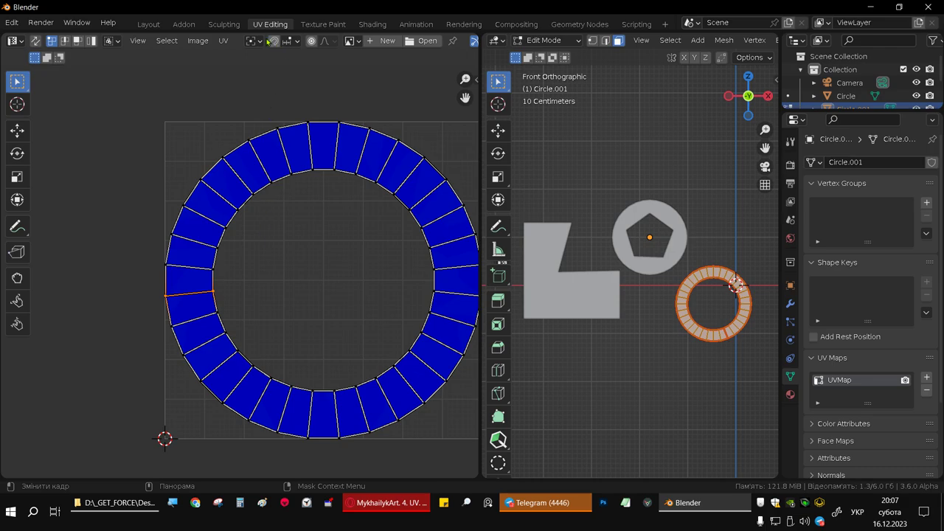
pyautogui.click(223, 41)
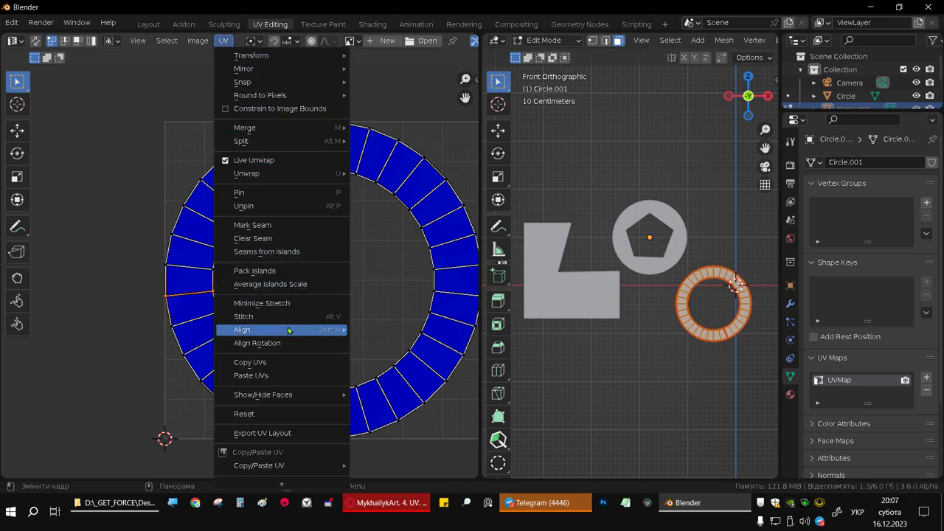
pyautogui.moveTo(242, 329)
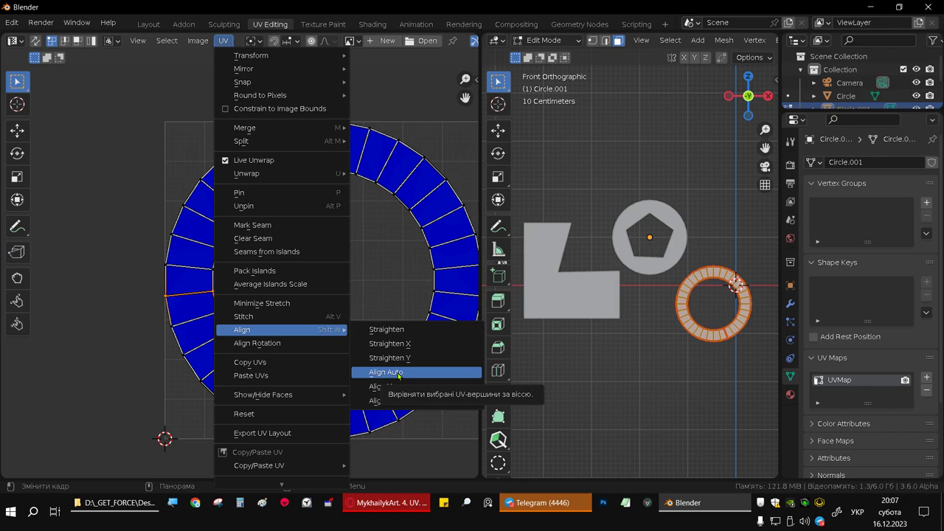
# - Square the ring's left-side quad with Align Auto on its edges, then select that face
pyautogui.click(398, 373)
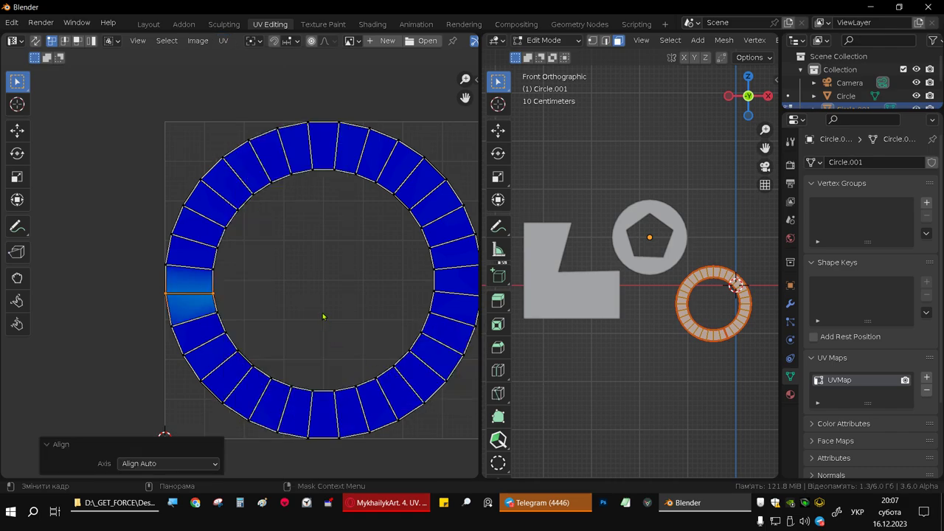
pyautogui.click(165, 266)
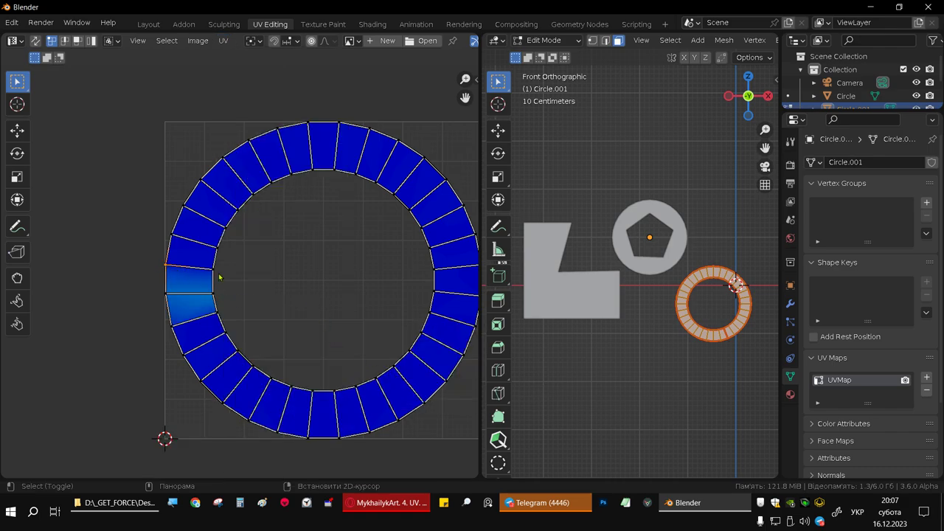
pyautogui.keyDown('shift'); pyautogui.click(215, 272); pyautogui.keyUp('shift')
pyautogui.hotkey('shift', 'r')
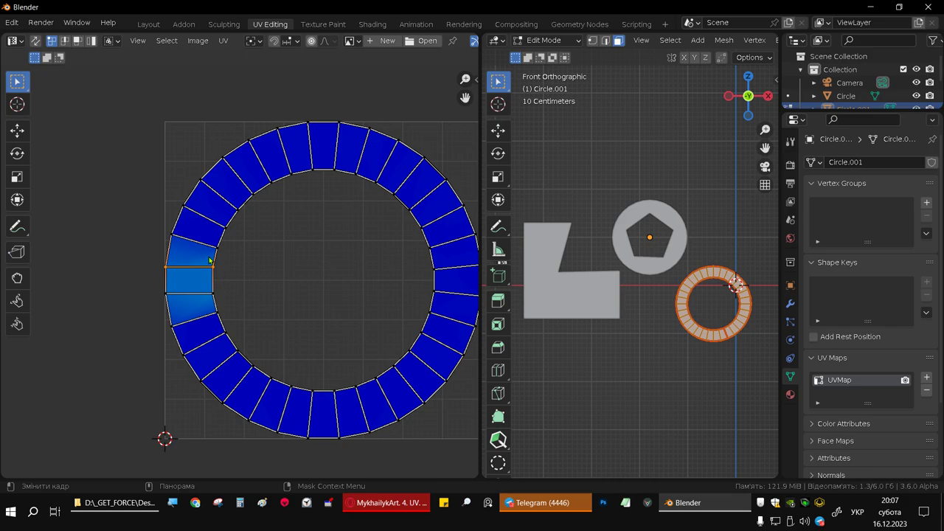
pyautogui.moveTo(204, 264); pyautogui.dragTo(227, 297)
pyautogui.moveTo(150, 259); pyautogui.dragTo(187, 310)
pyautogui.press('3')
pyautogui.click(187, 284)
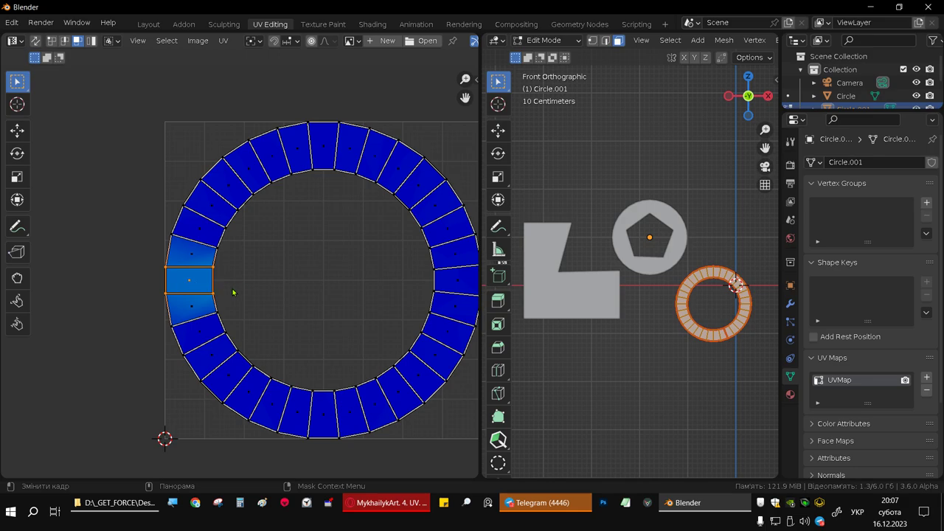
pyautogui.press('u')
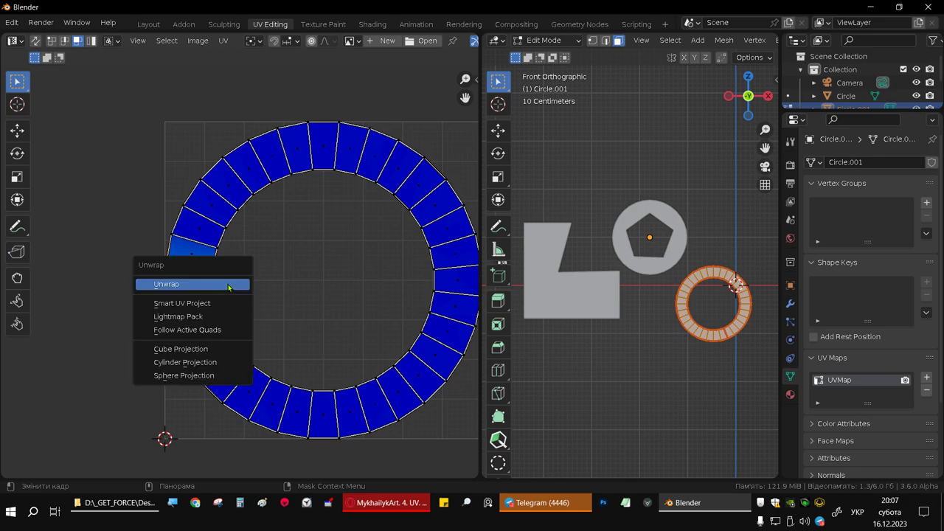
# - Apply Follow Active Quads to turn the ring into a vertical column of square quads
pyautogui.click(193, 330)
pyautogui.click(198, 374)
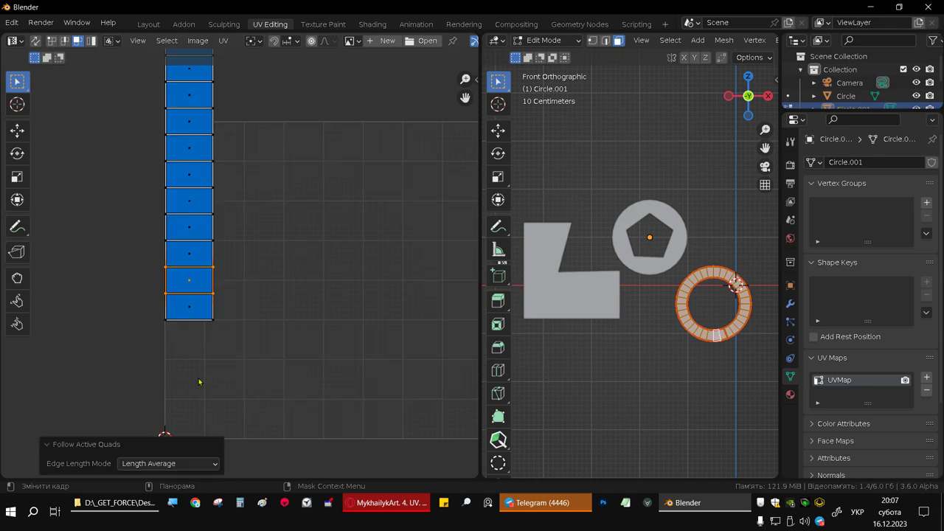
pyautogui.scroll(-8, 289, 277)
pyautogui.scroll(-2, 273, 302)
pyautogui.scroll(2, 291, 268)
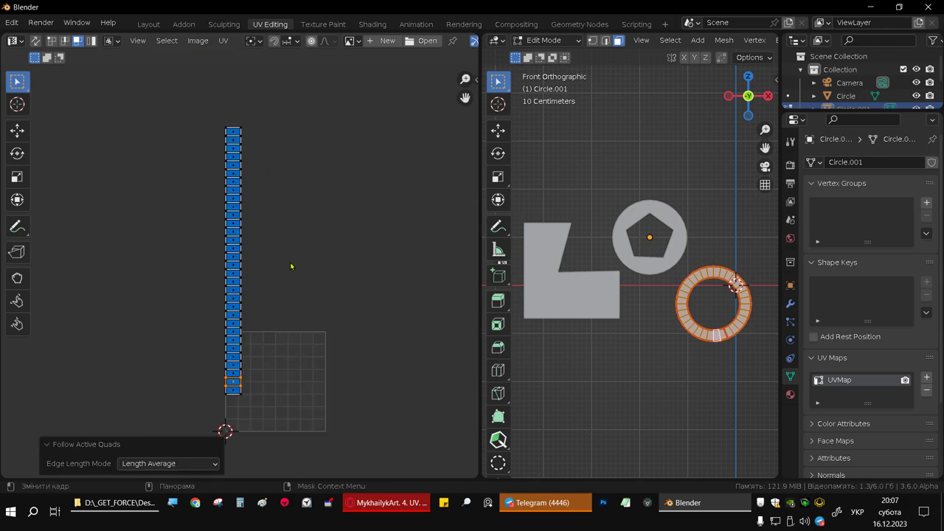
pyautogui.keyDown('shift'); pyautogui.scroll(-2, 258, 282); pyautogui.keyUp('shift')
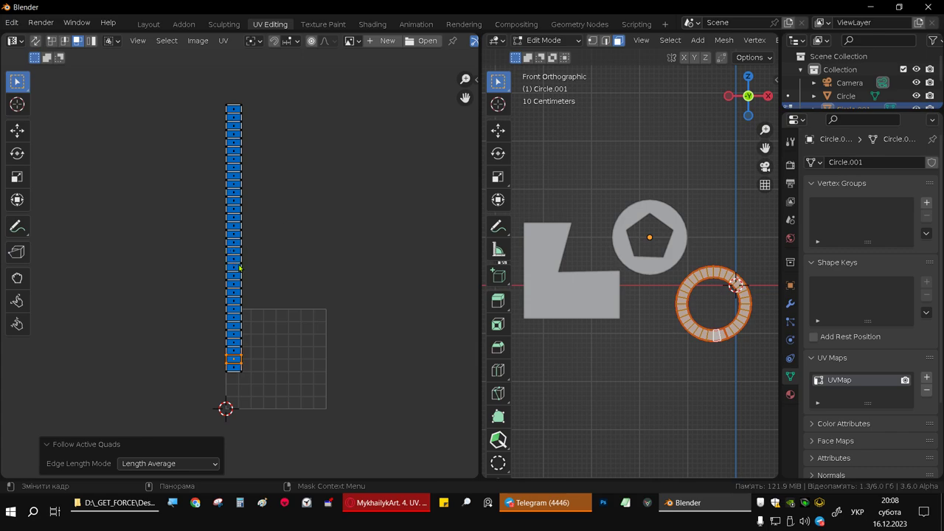
pyautogui.scroll(1, 227, 271)
pyautogui.moveTo(228, 271); pyautogui.dragTo(199, 283, button='middle')
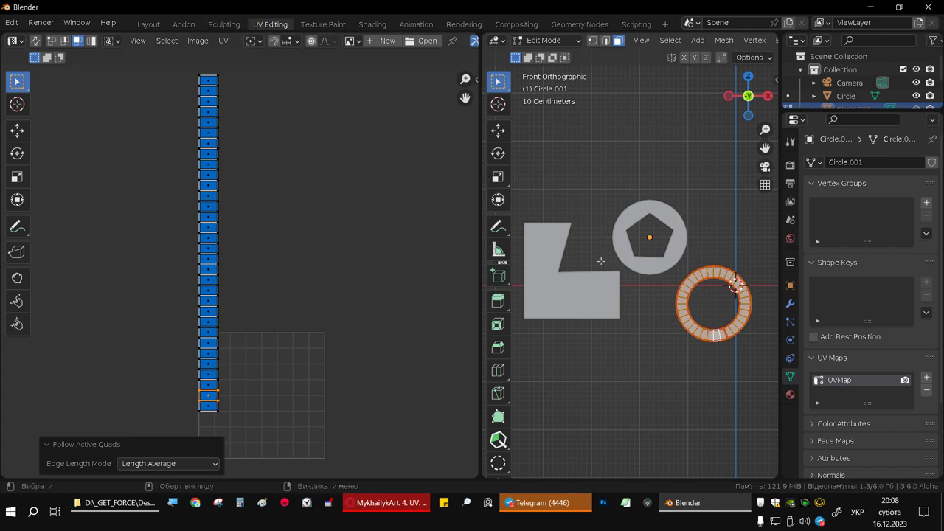
# - Switch editing from the ring to the L-shape and unwrap it into three joined quads
pyautogui.hotkey('alt', 'a')
pyautogui.hotkey('alt', 'q')
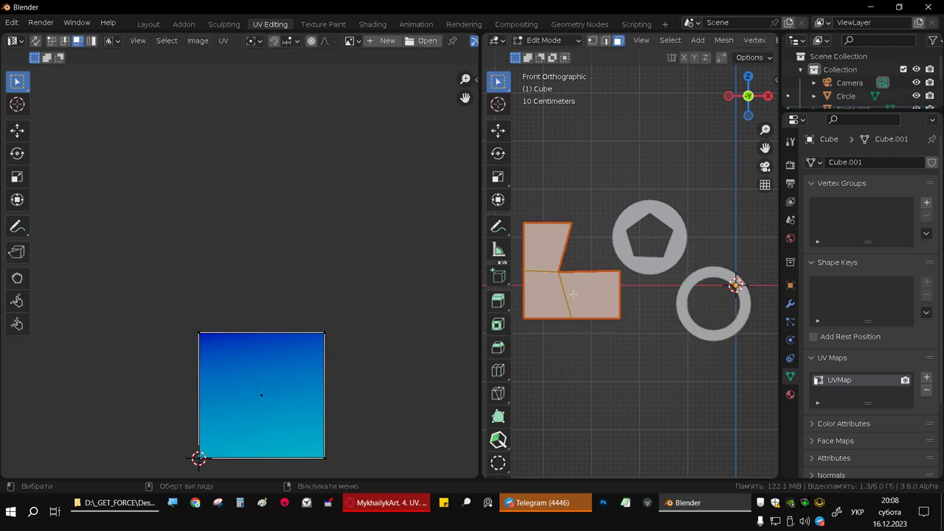
pyautogui.press('u')
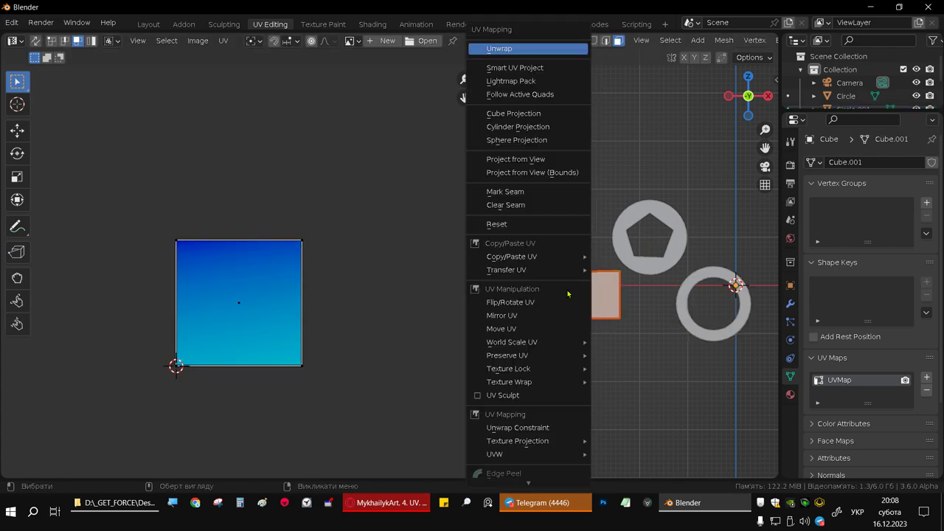
pyautogui.click(517, 49)
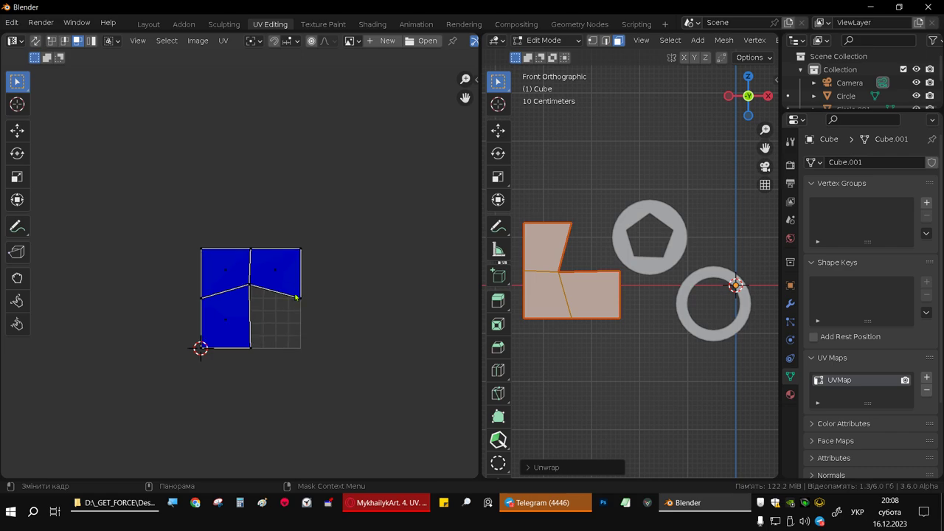
pyautogui.scroll(4, 276, 282)
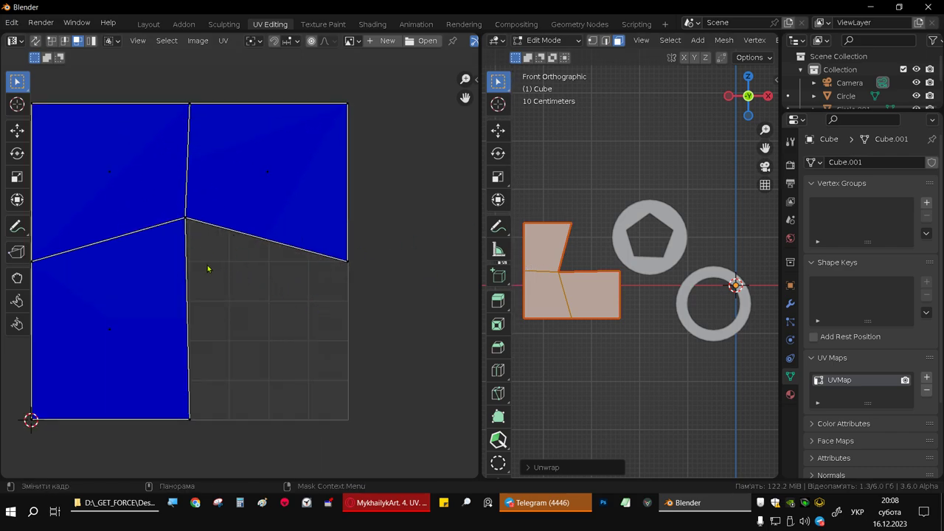
# - Select the slanted lower edge of the upper-right UV island in vertex mode
pyautogui.moveTo(160, 191); pyautogui.dragTo(362, 270)
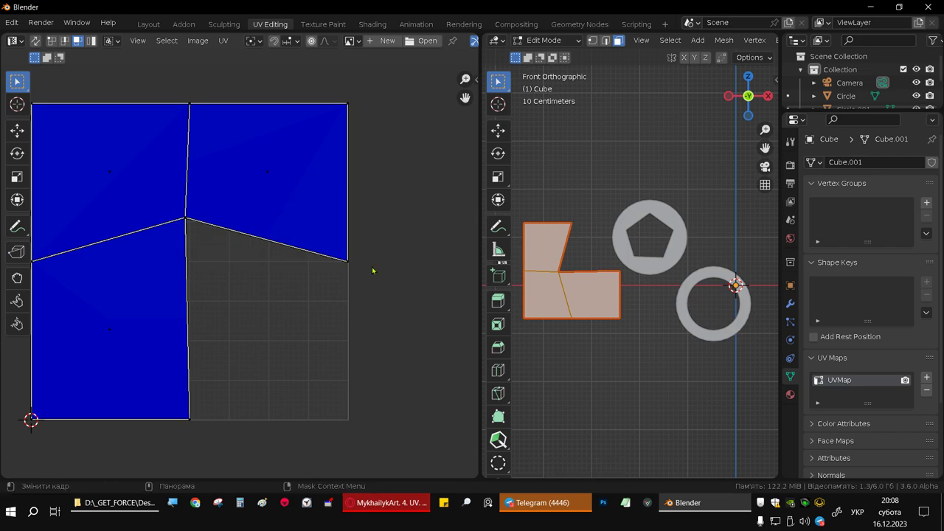
pyautogui.click(188, 220)
pyautogui.press('1')
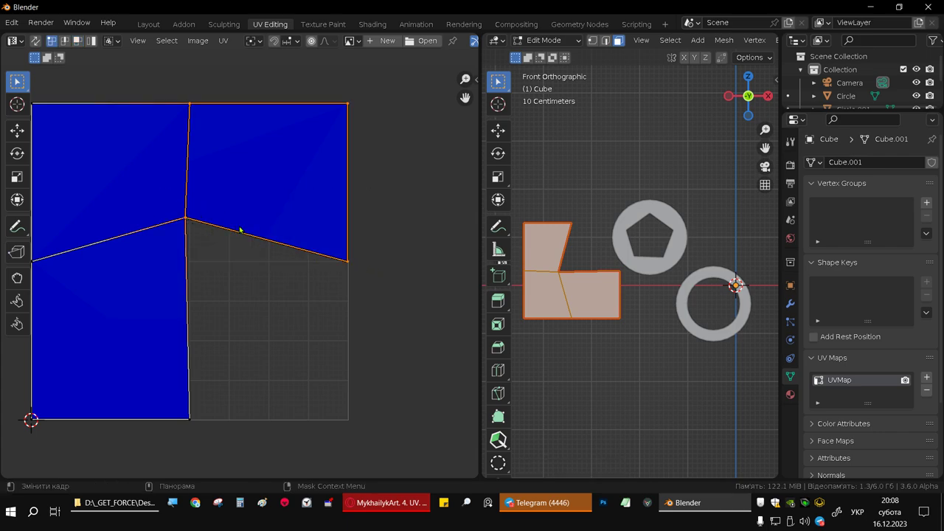
pyautogui.click(210, 232)
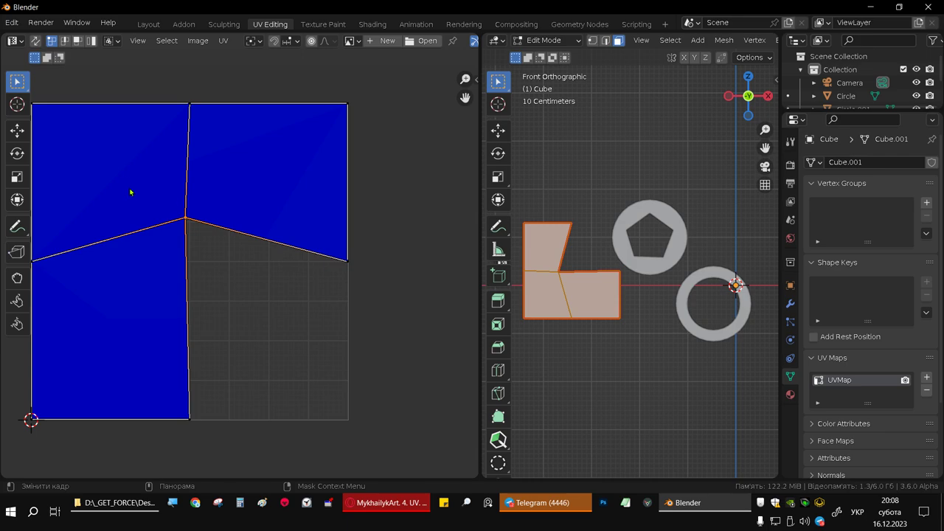
pyautogui.moveTo(131, 190); pyautogui.dragTo(393, 292)
pyautogui.click(228, 45)
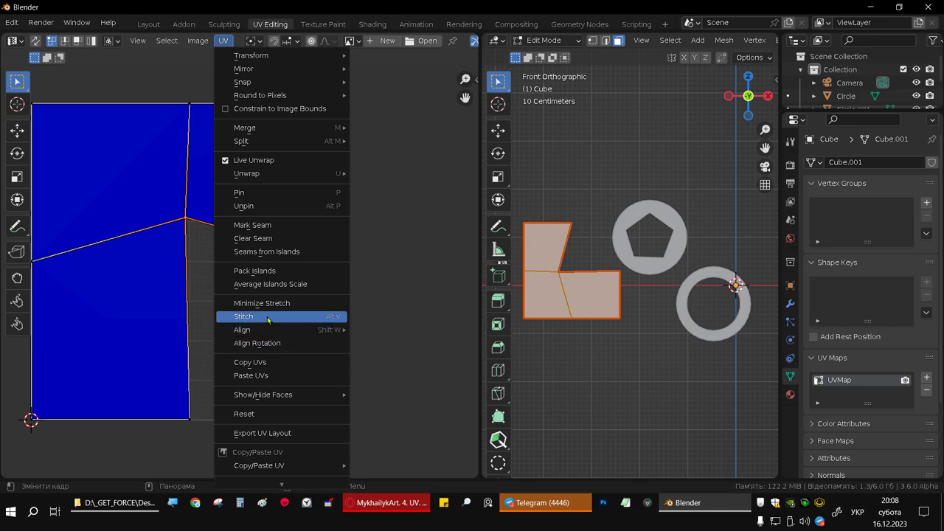
pyautogui.moveTo(280, 330)
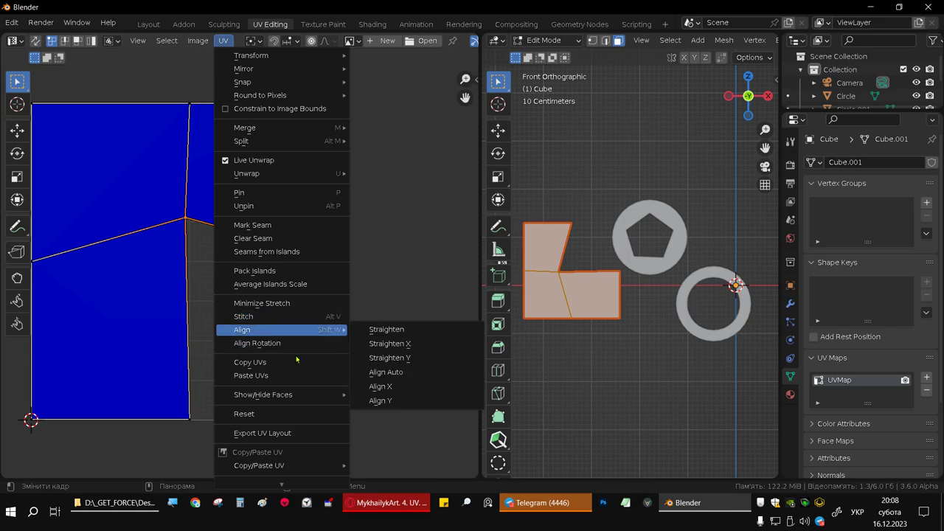
# - Auto-align the upper-right island's slanted lower edge to horizontal and clear the selection
pyautogui.click(414, 373)
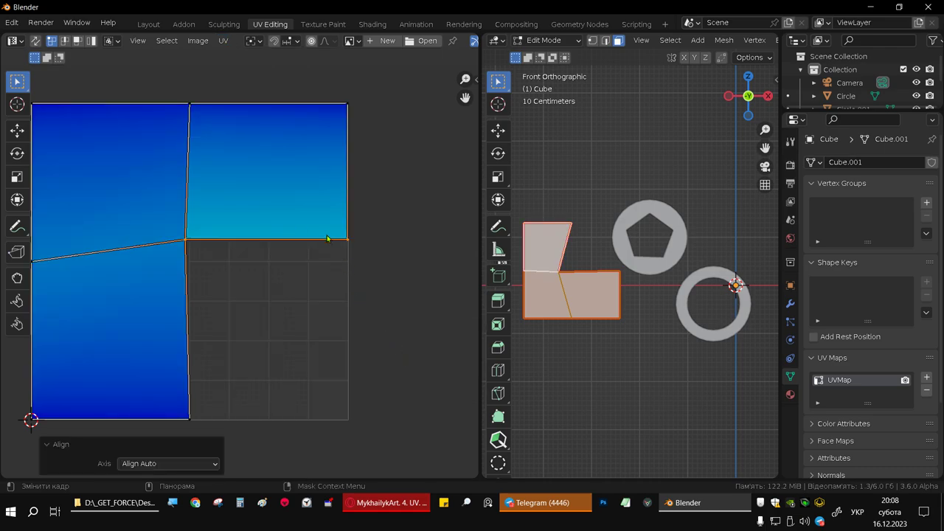
pyautogui.click(341, 274)
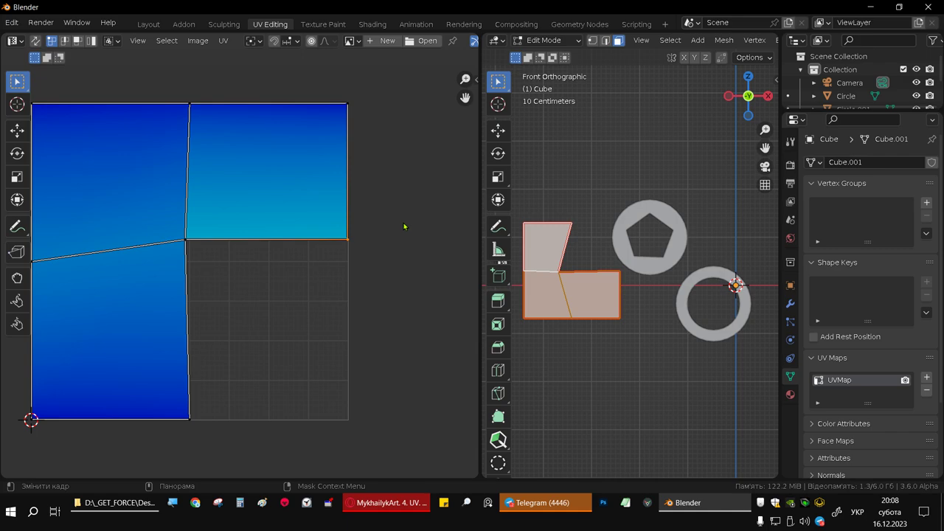
pyautogui.scroll(-2, 325, 233)
pyautogui.scroll(-2, 325, 233)
pyautogui.moveTo(322, 233); pyautogui.dragTo(293, 239, button='middle')
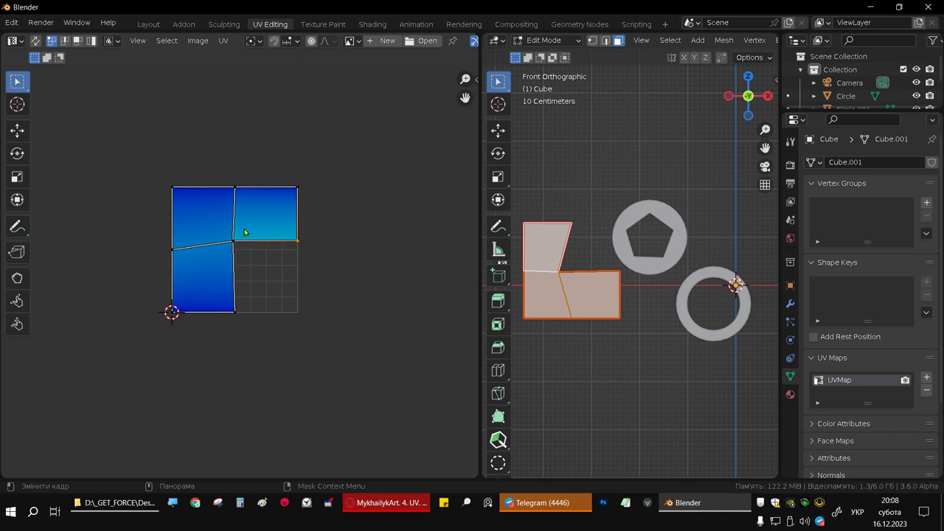
pyautogui.scroll(4, 239, 224)
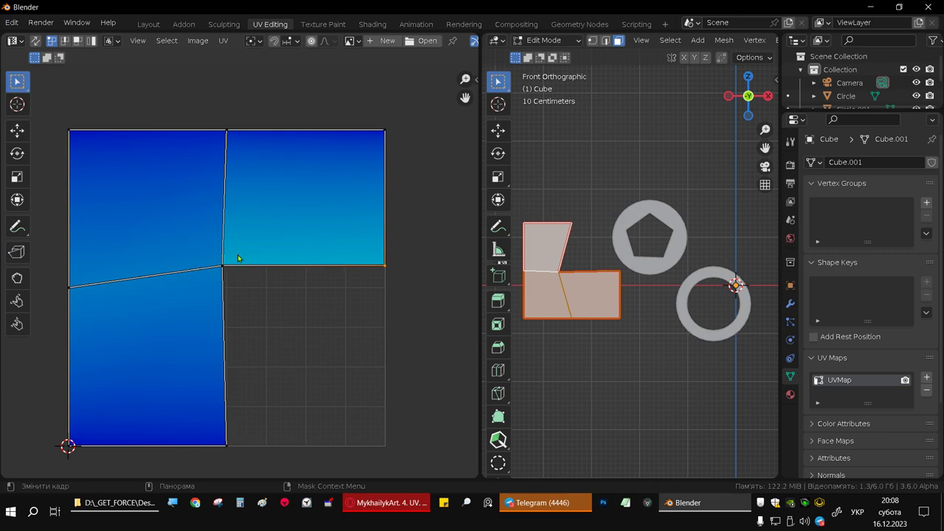
pyautogui.scroll(-4, 305, 254)
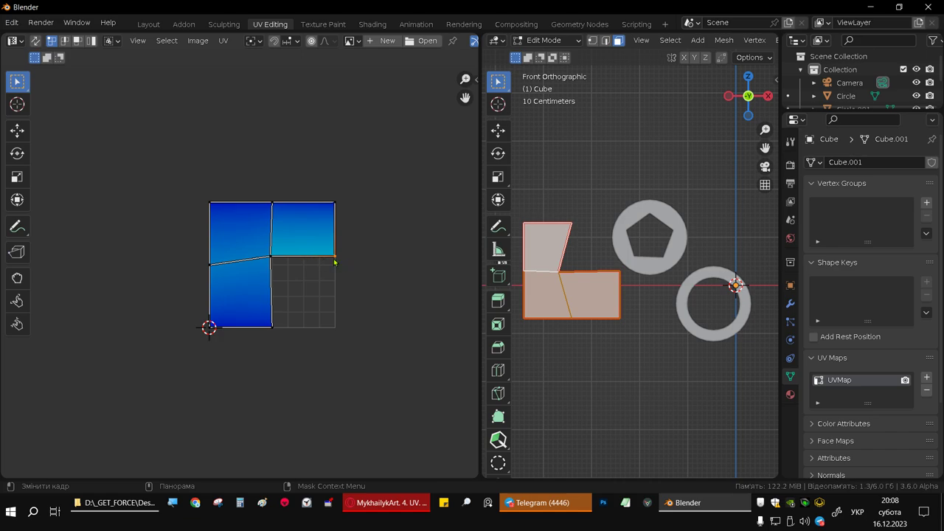
pyautogui.scroll(3, 334, 261)
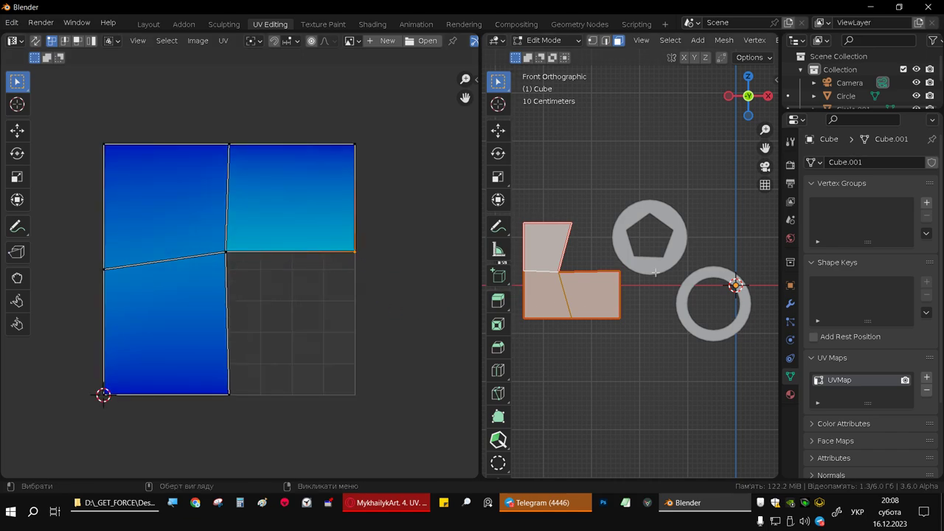
# - Switch to the pentagon-holed disc and enter its Edit Mode
pyautogui.press('Tab')
pyautogui.click(654, 266)
pyautogui.press('Tab')
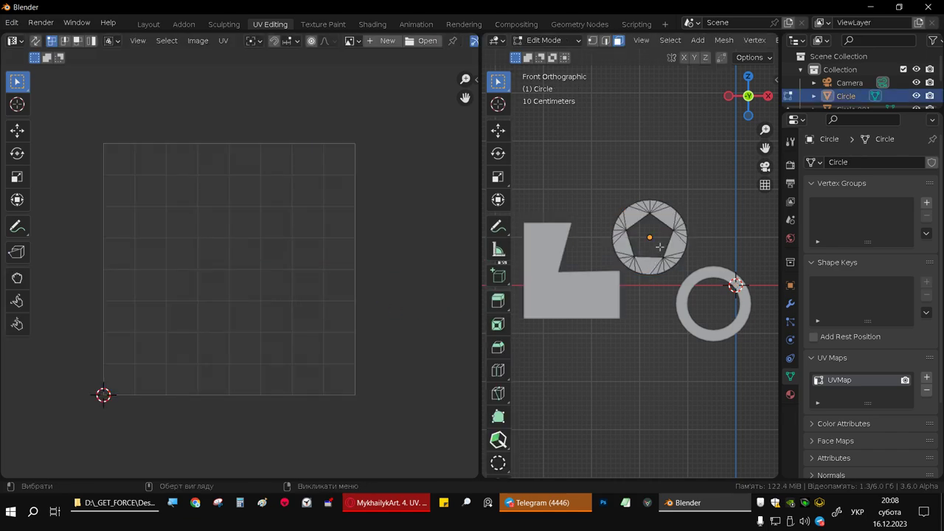
# - Zoom in and centre the pentagon-holed disc in Edit Mode with its faces selected
pyautogui.scroll(2, 659, 247)
pyautogui.press('a')
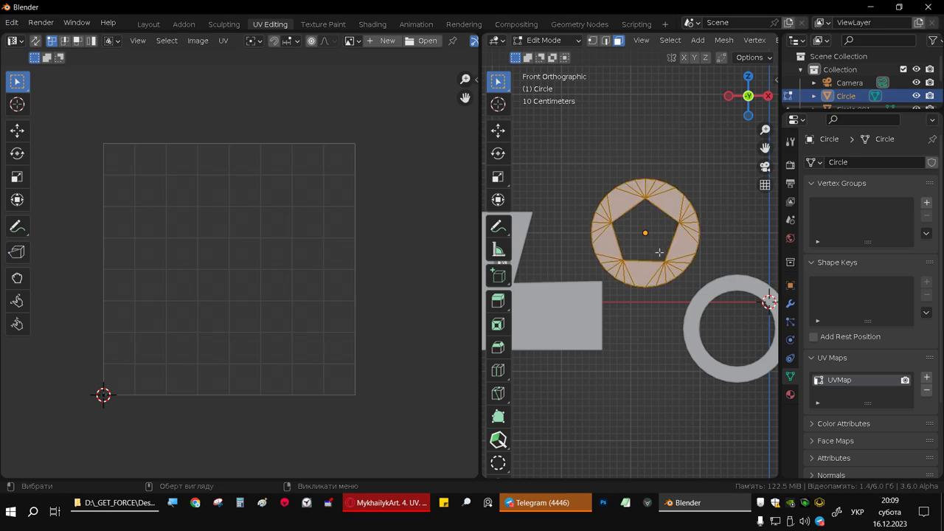
pyautogui.press('Tab')
pyautogui.scroll(3, 638, 255)
pyautogui.scroll(2, 639, 255)
pyautogui.press('Tab')
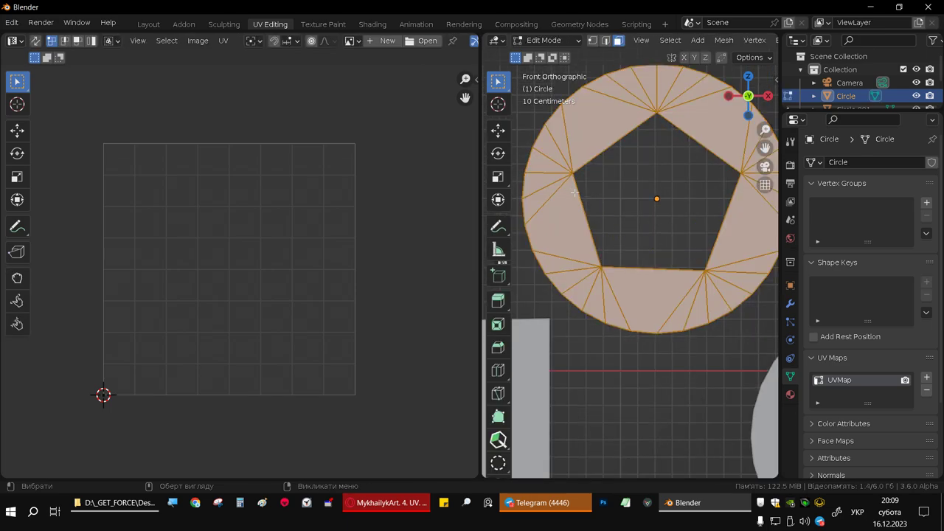
pyautogui.keyDown('shift'); pyautogui.moveTo(573, 192); pyautogui.dragTo(566, 229, button='middle'); pyautogui.keyUp('shift')
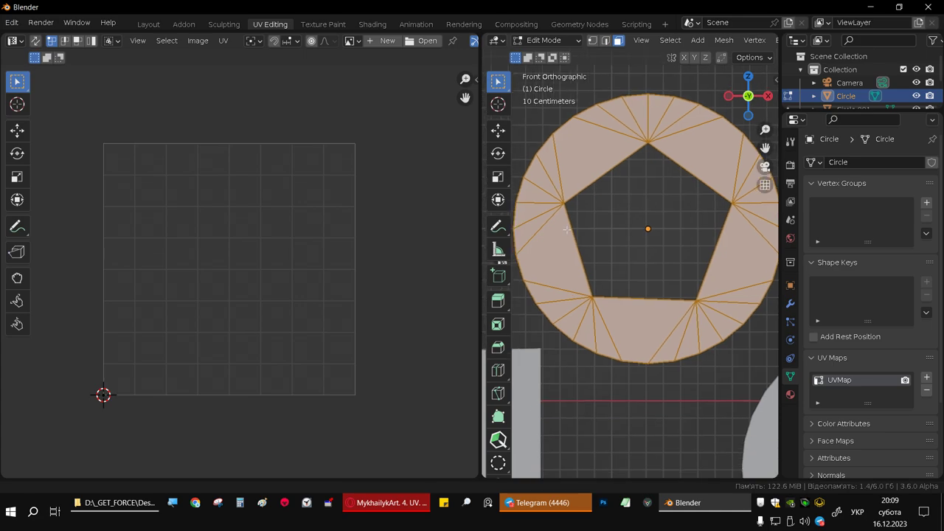
# - Mark a lower-right triangle's spoke edge as a seam, then select the whole disc for UV mapping
pyautogui.click(712, 322)
pyautogui.press('2')
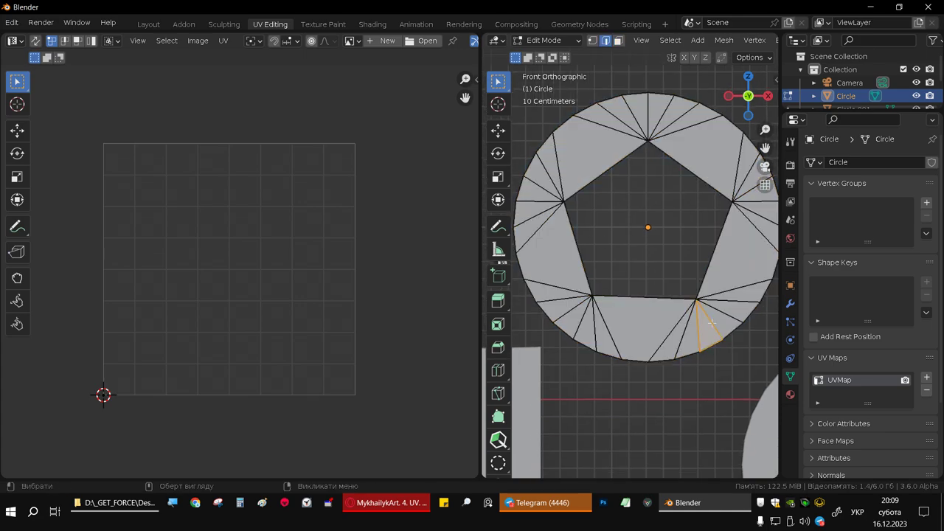
pyautogui.click(712, 321)
pyautogui.rightClick(712, 322)
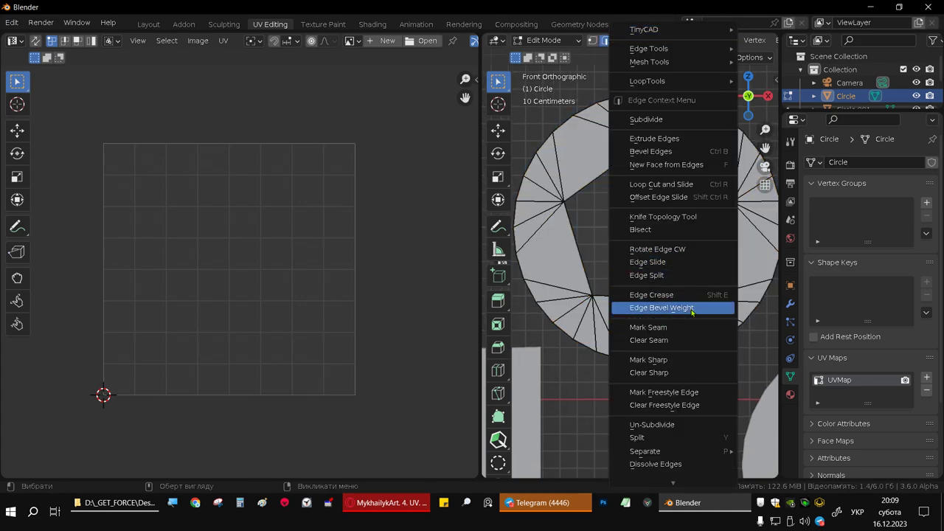
pyautogui.click(693, 329)
pyautogui.click(706, 357)
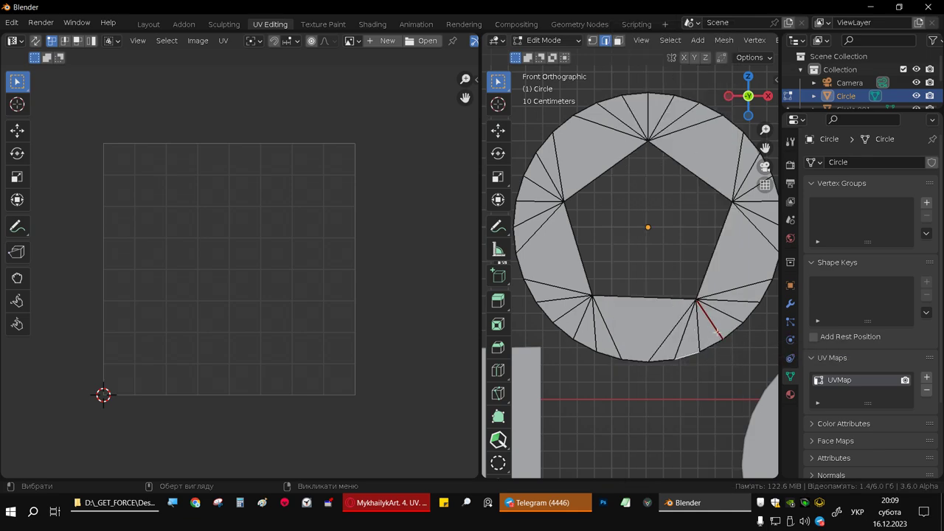
pyautogui.click(713, 333)
pyautogui.press('a')
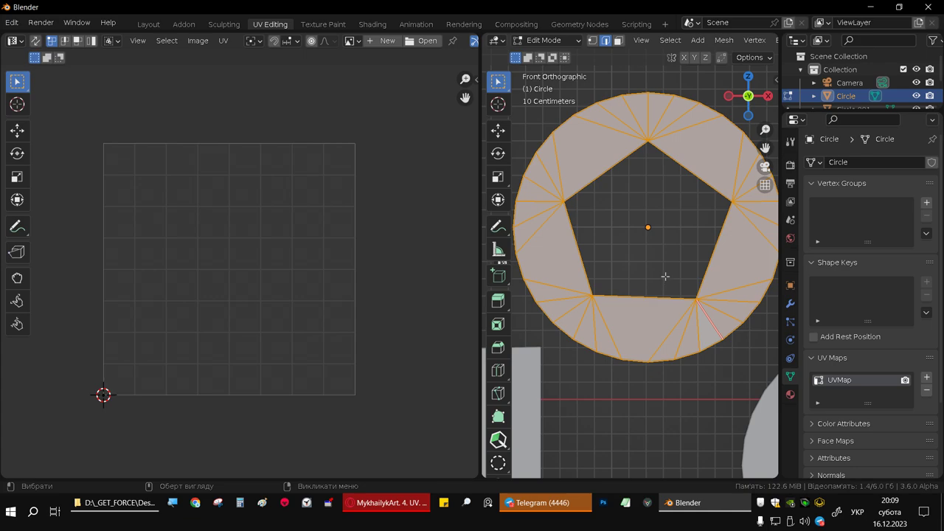
pyautogui.press('u')
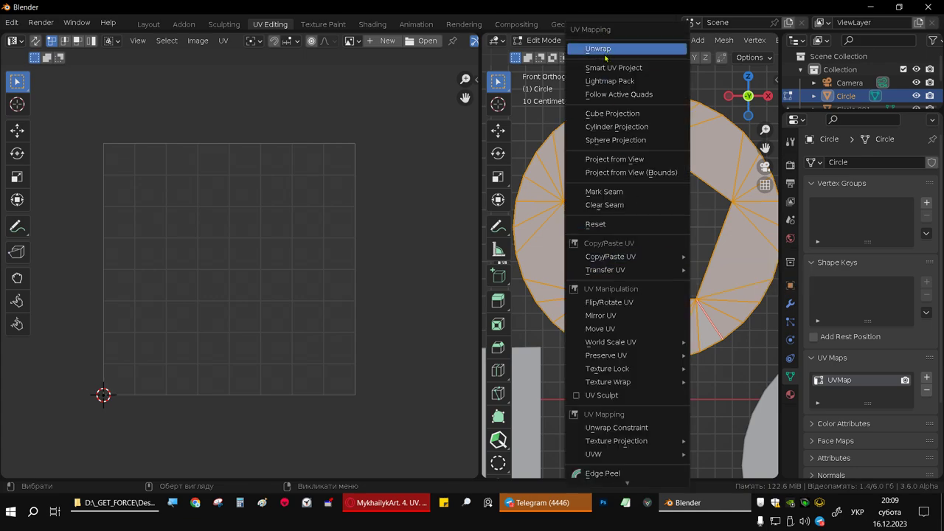
# - Unwrap the disc, then inspect the UVs of several neighbouring triangle faces beside the seam
pyautogui.click(605, 49)
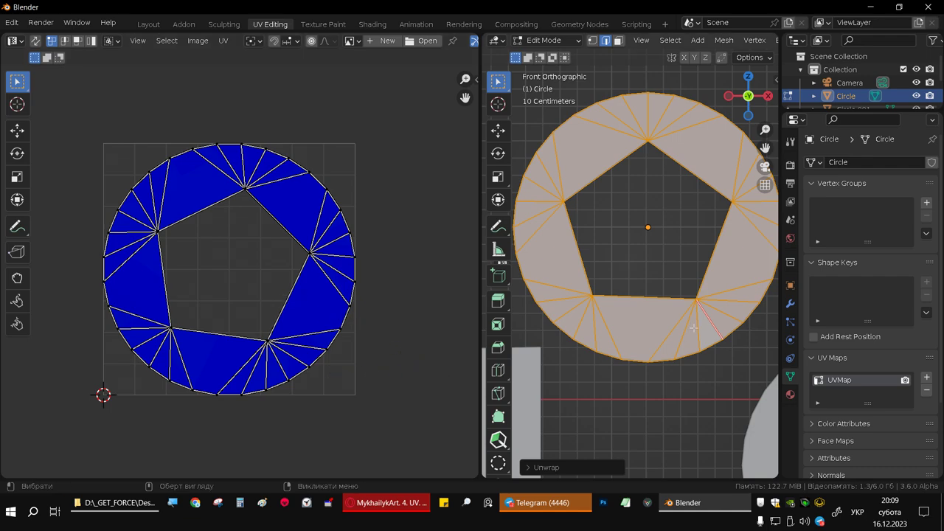
pyautogui.click(702, 333)
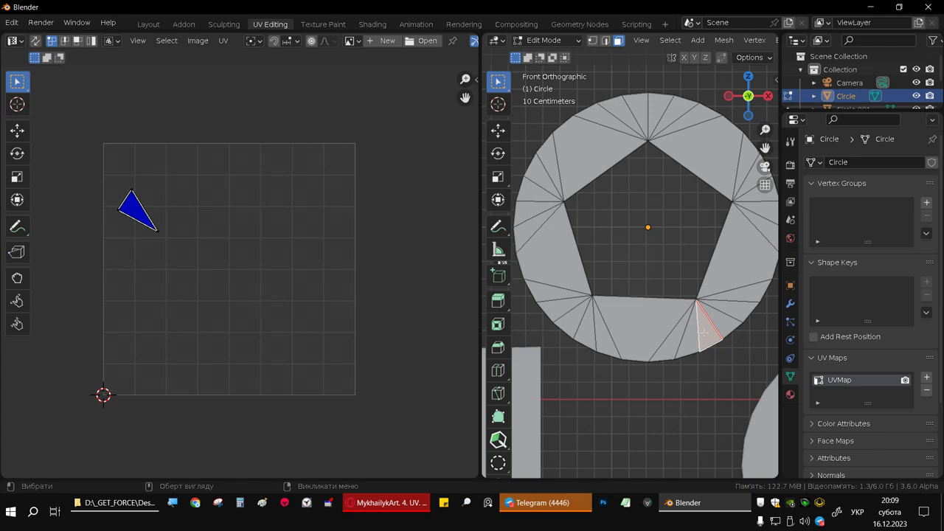
pyautogui.click(726, 319)
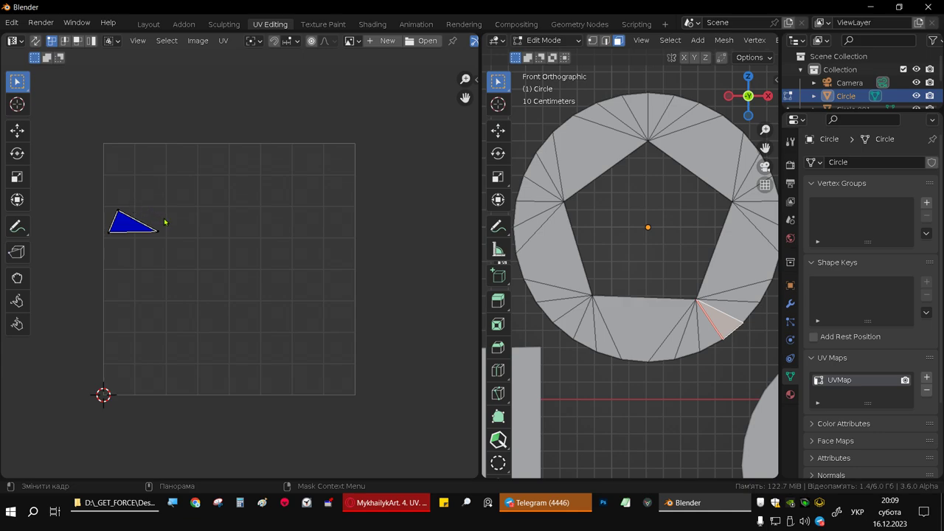
pyautogui.click(707, 336)
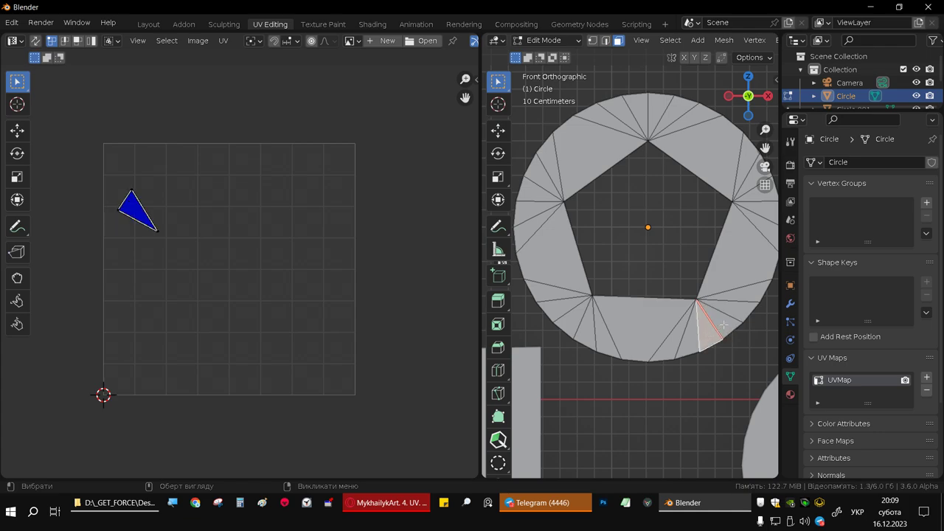
pyautogui.click(724, 324)
pyautogui.click(707, 332)
# - Pin the UV triangle's top vertex and select its bottom-right vertex
pyautogui.click(132, 191)
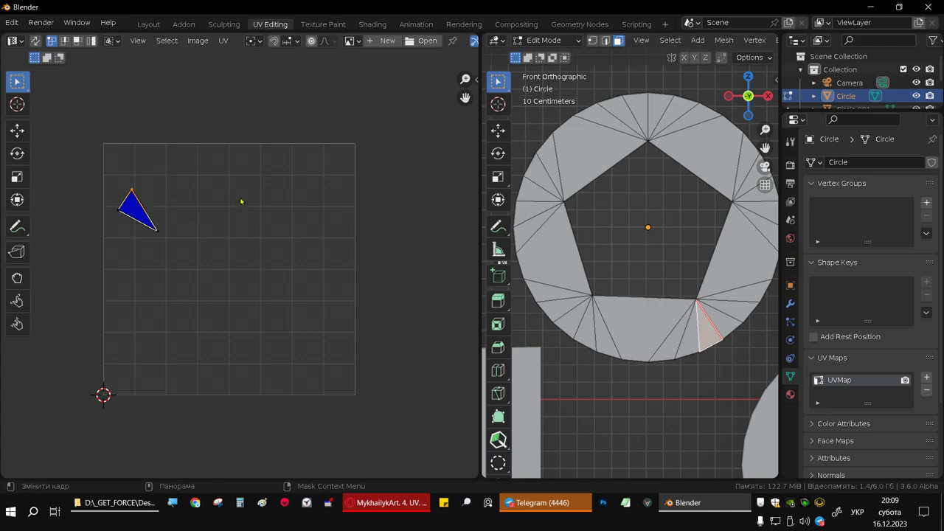
pyautogui.press('p')
pyautogui.click(157, 214)
# - Select the disc's UVs except the upper-left seam edges, pin them and move the island
pyautogui.press('a')
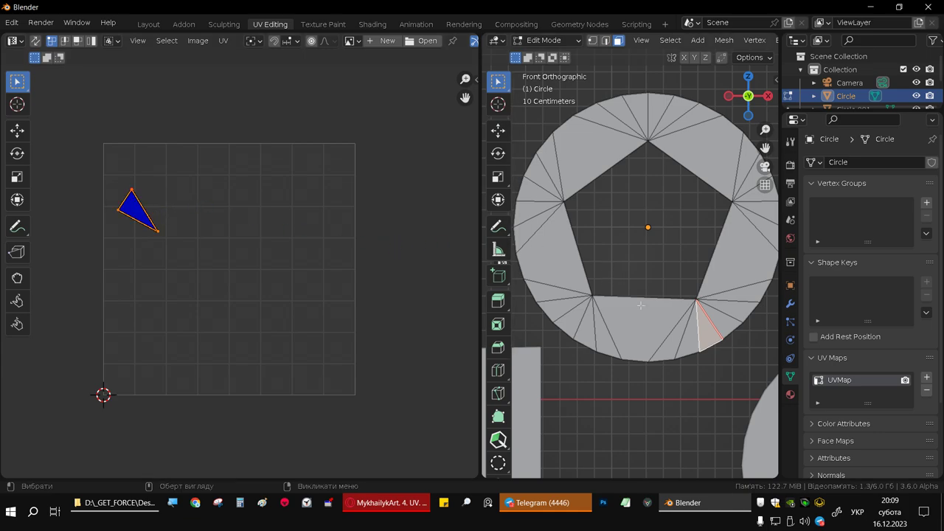
pyautogui.press('a')
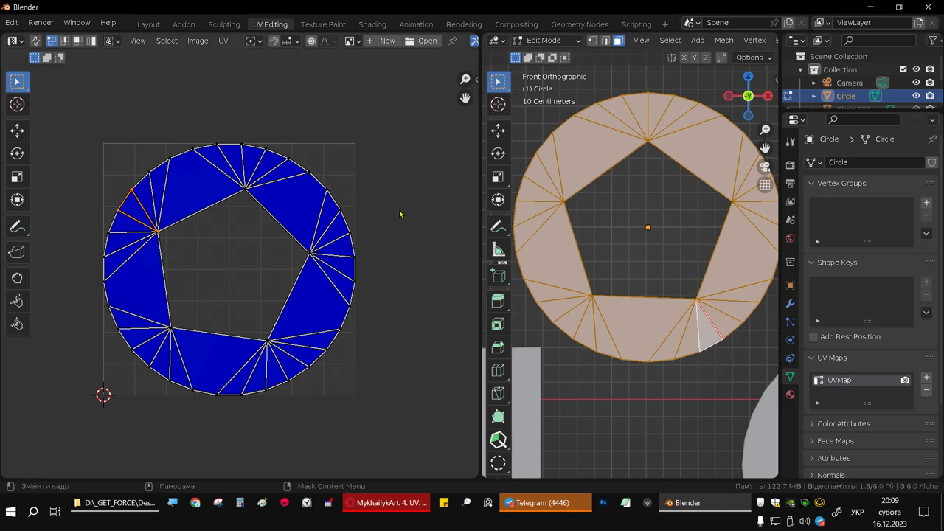
pyautogui.click(323, 209)
pyautogui.press('p')
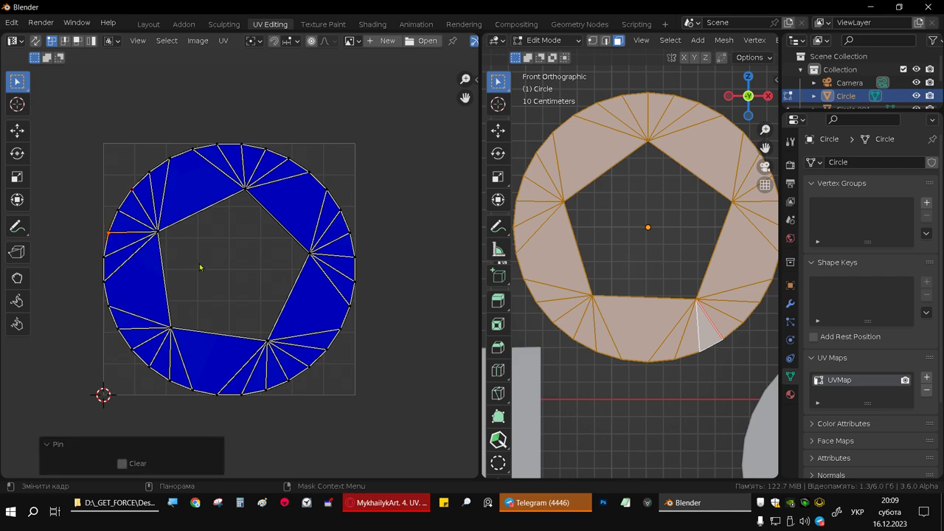
pyautogui.press('g')
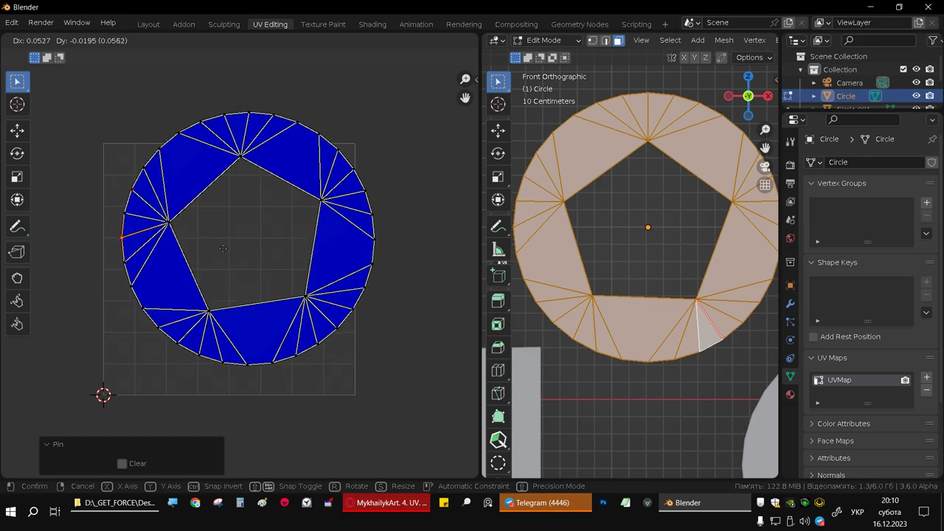
pyautogui.click(223, 248)
# - Pin an edge on the ring's right side and move the left seam vertex to open the ring
pyautogui.click(373, 268)
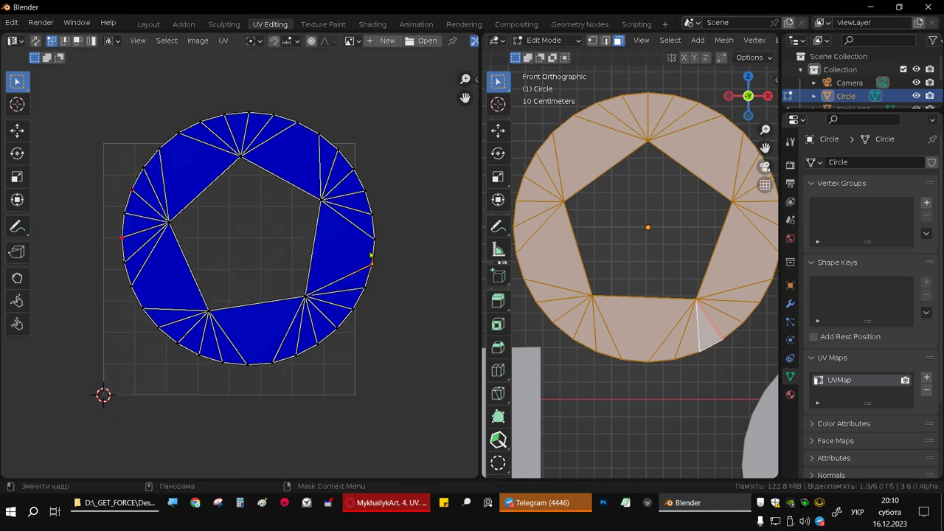
pyautogui.press('p')
pyautogui.scroll(-1, 377, 295)
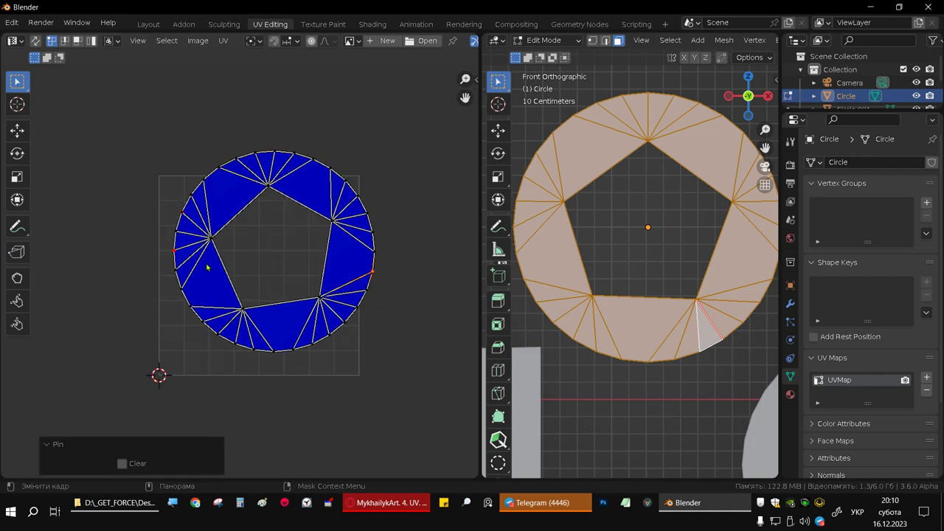
pyautogui.click(175, 254)
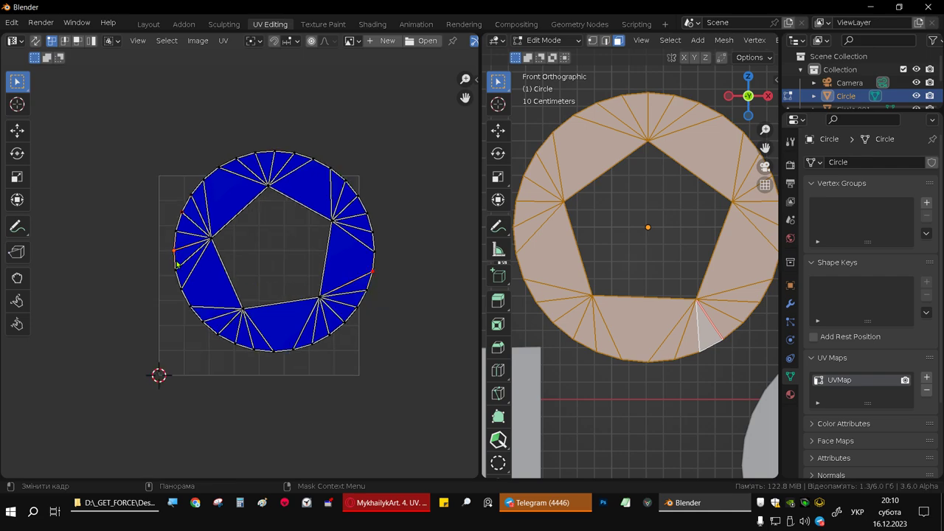
pyautogui.moveTo(177, 264); pyautogui.dragTo(123, 237, button='middle')
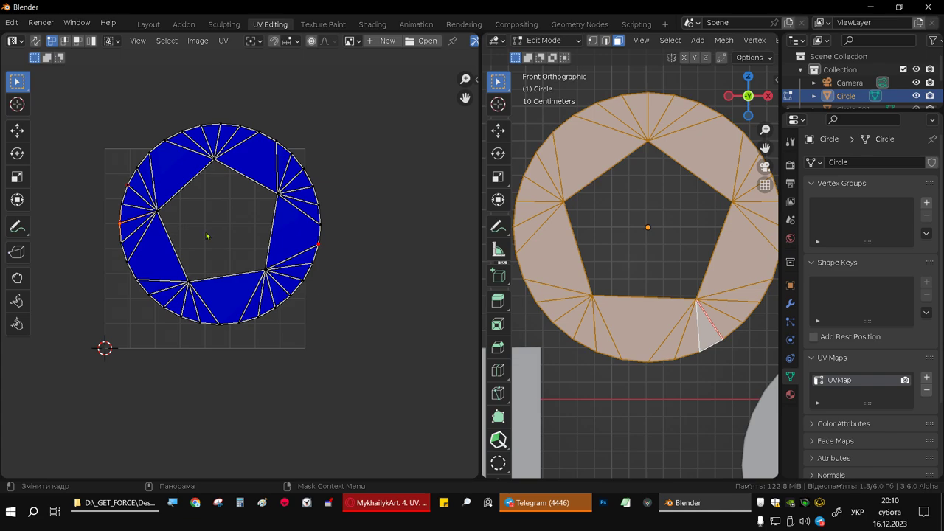
pyautogui.press('g')
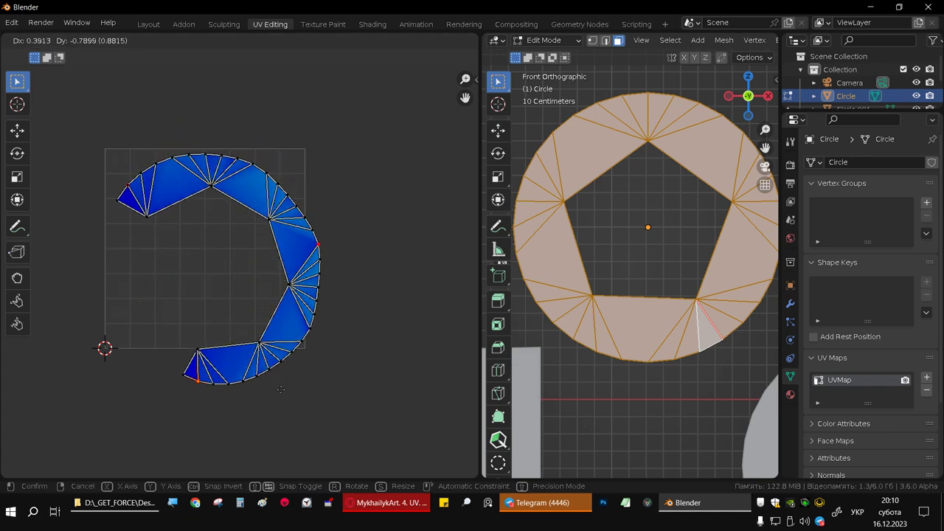
pyautogui.click(283, 396)
pyautogui.moveTo(231, 375); pyautogui.dragTo(249, 345, button='middle')
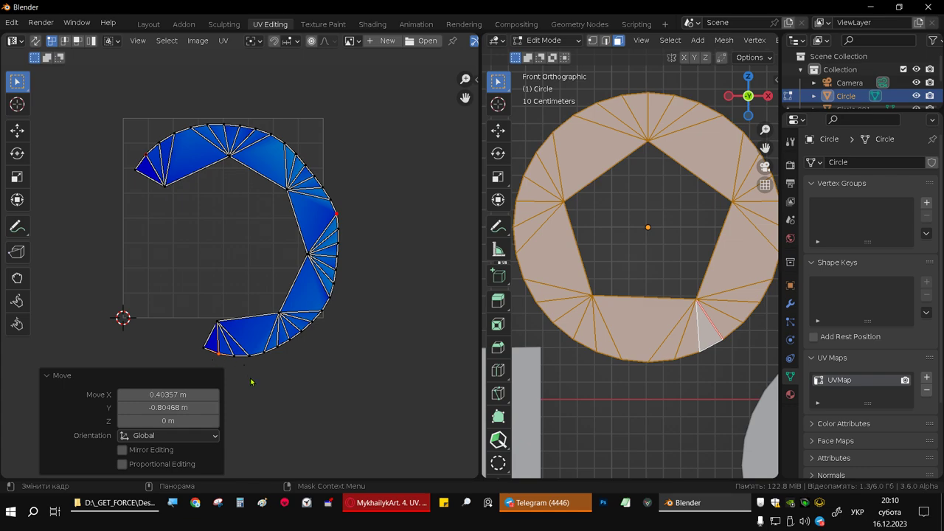
# - Move the island's bottom and upper ends to bend it into an arc, then clear all pins
pyautogui.press('g')
pyautogui.click(273, 370)
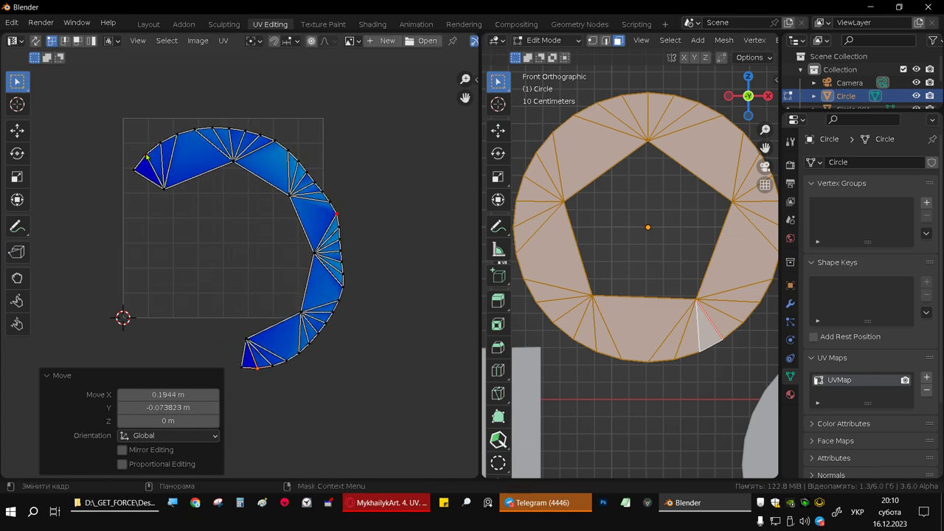
pyautogui.press('g')
pyautogui.click(269, 74)
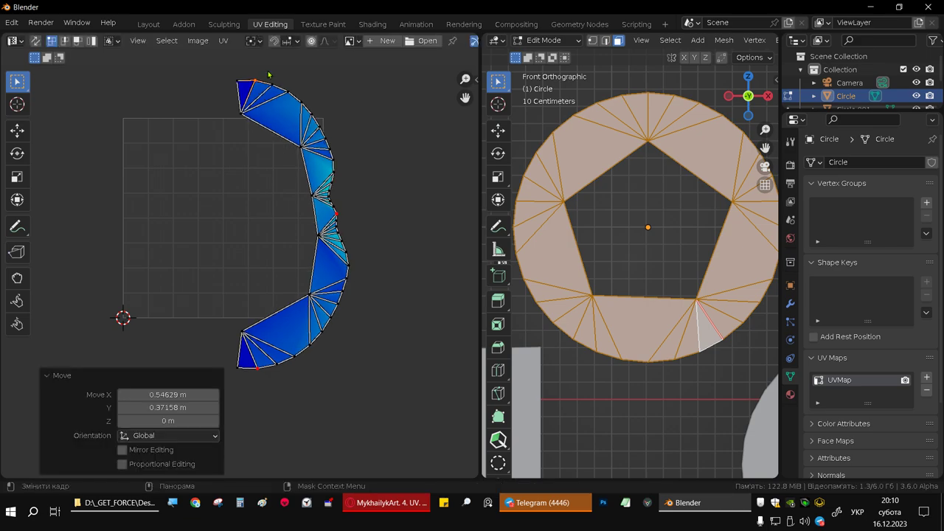
pyautogui.press('g')
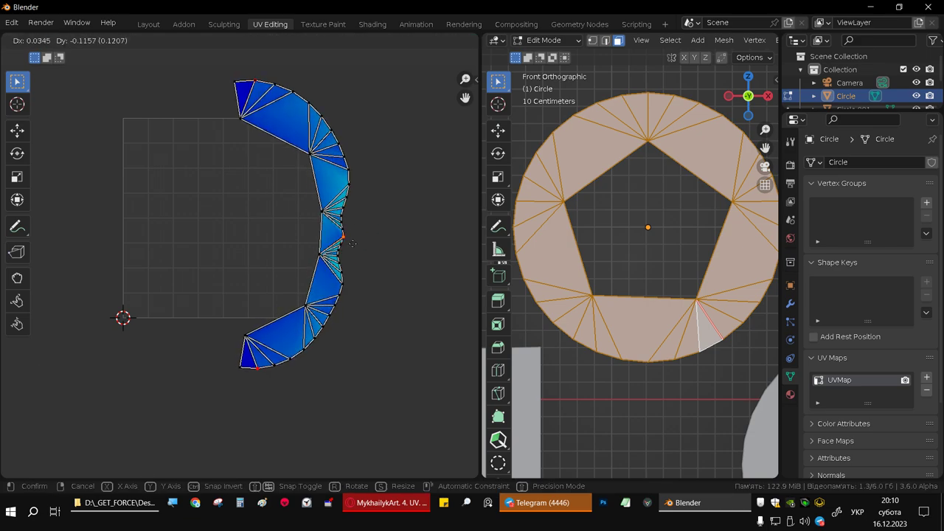
pyautogui.click(353, 245)
pyautogui.press('a')
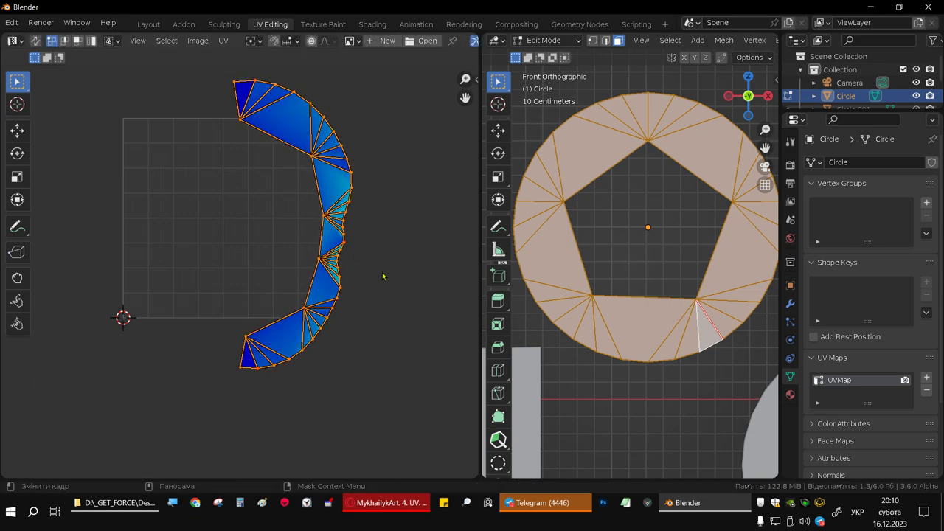
pyautogui.hotkey('alt', 'p')
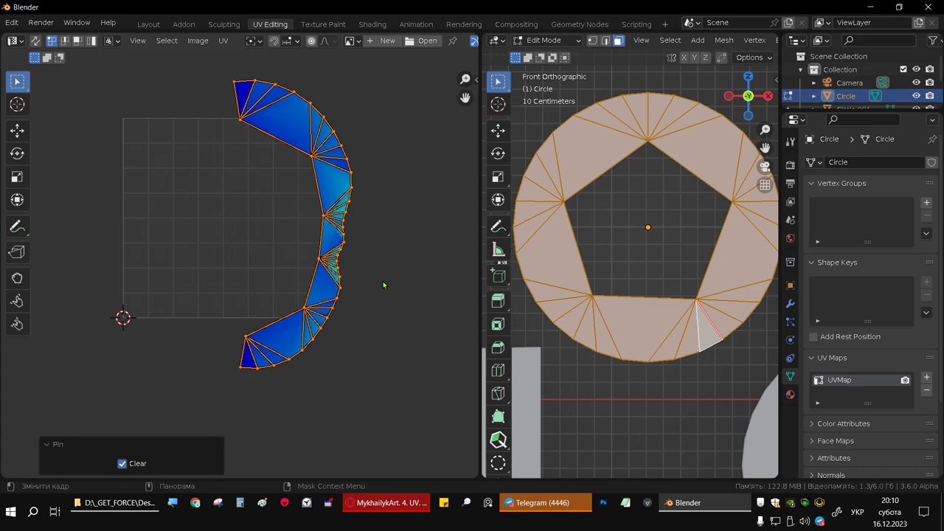
pyautogui.click(375, 331)
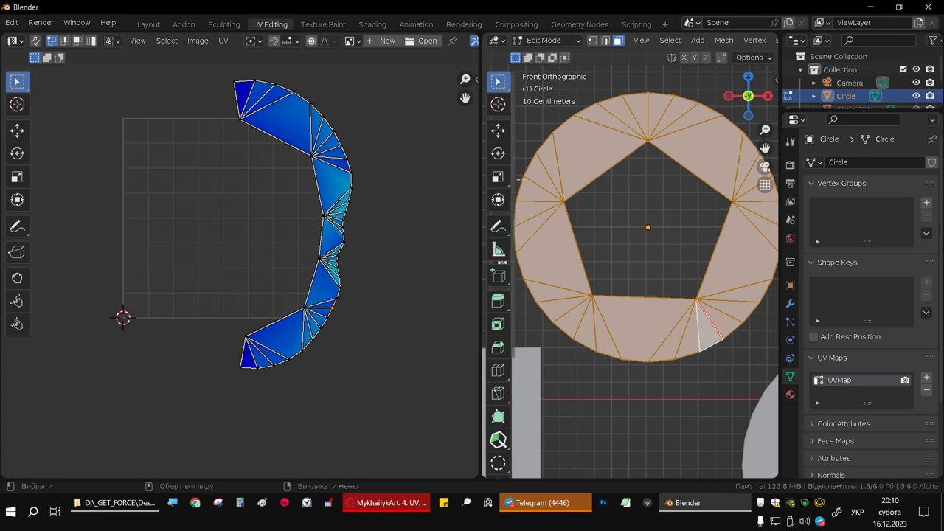
# - Select the island's outer edge path from the bottom-left corner up to the top corner
pyautogui.click(237, 369)
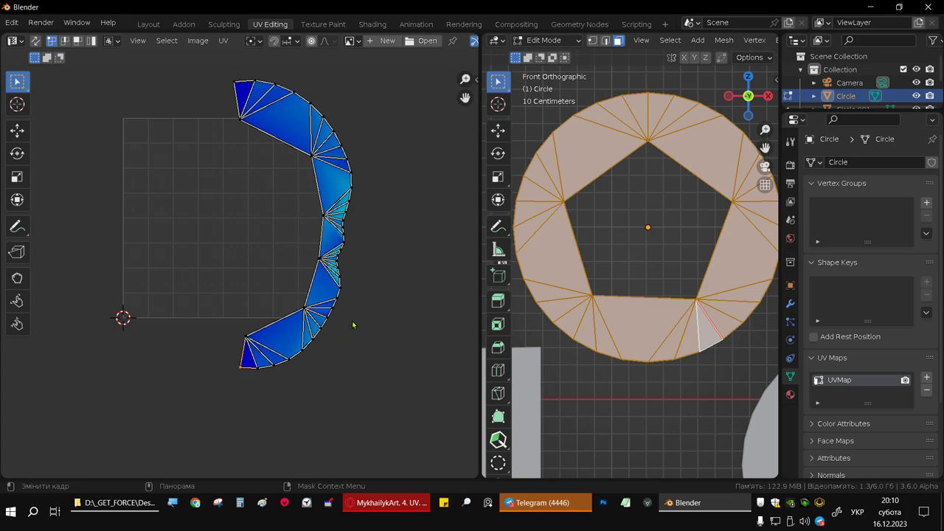
pyautogui.keyDown('ctrl'); pyautogui.click(346, 294); pyautogui.keyUp('ctrl')
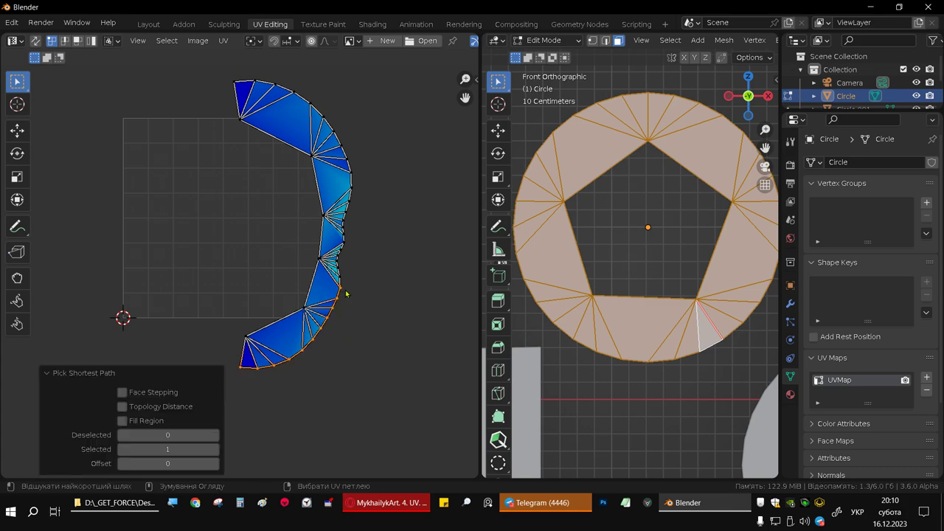
pyautogui.keyDown('ctrl'); pyautogui.click(350, 199); pyautogui.keyUp('ctrl')
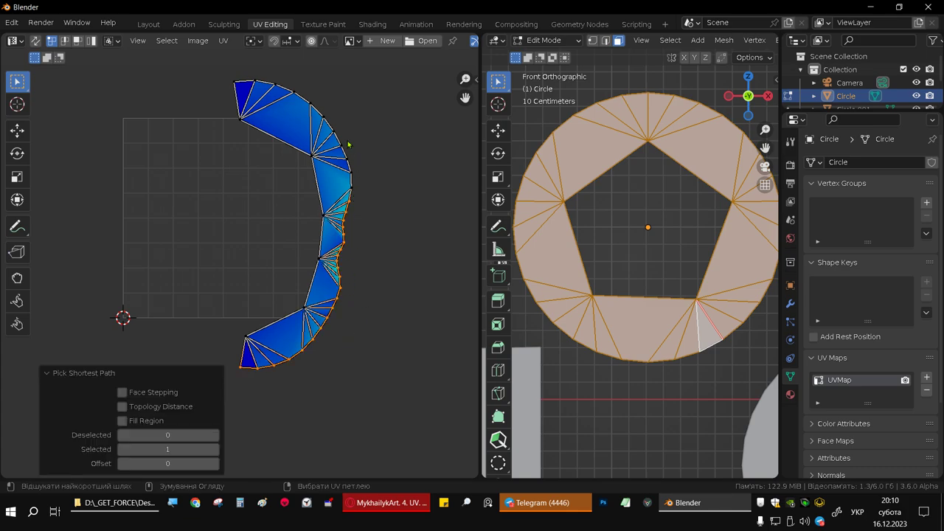
pyautogui.keyDown('ctrl'); pyautogui.click(313, 101); pyautogui.keyUp('ctrl')
pyautogui.keyDown('ctrl'); pyautogui.click(234, 83); pyautogui.keyUp('ctrl')
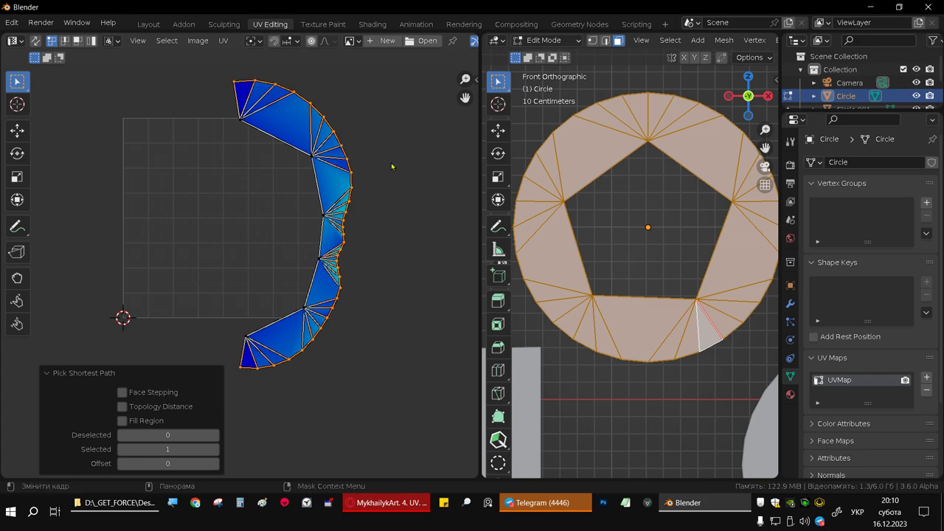
# - Straighten the selected outer edge with Align Auto and shift the strip right by 0.3716
pyautogui.click(222, 41)
pyautogui.moveTo(243, 329)
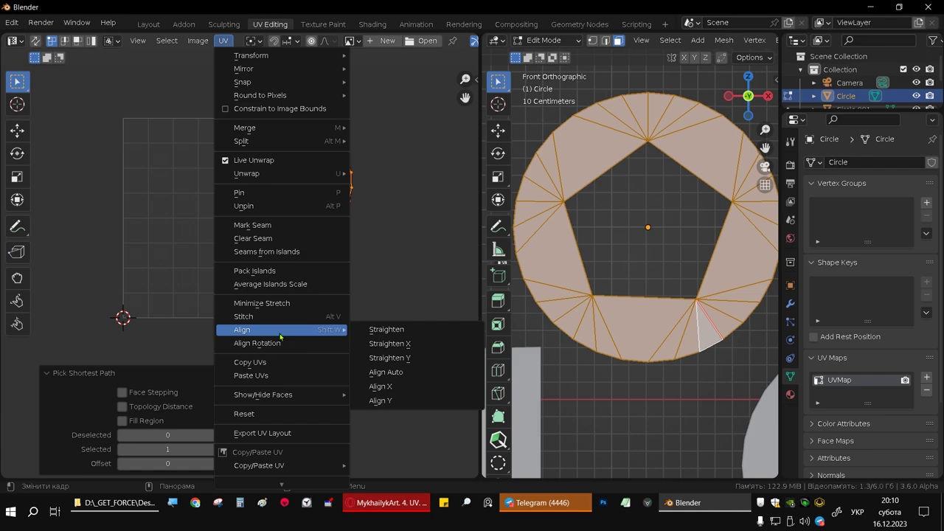
pyautogui.click(389, 373)
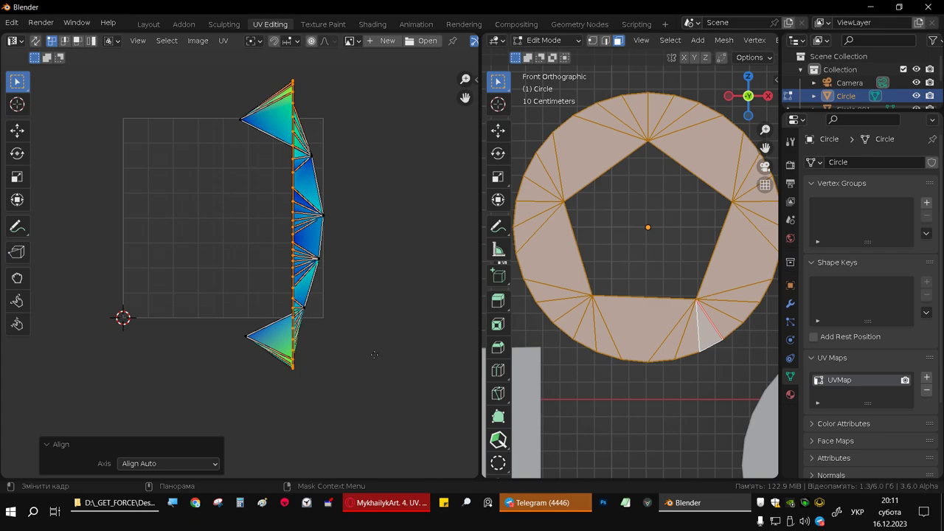
pyautogui.press('g')
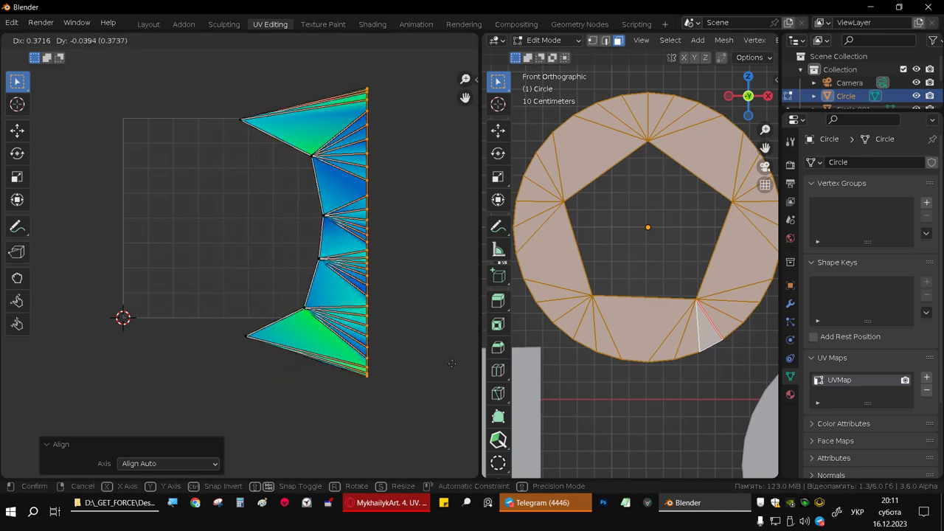
pyautogui.click(451, 362)
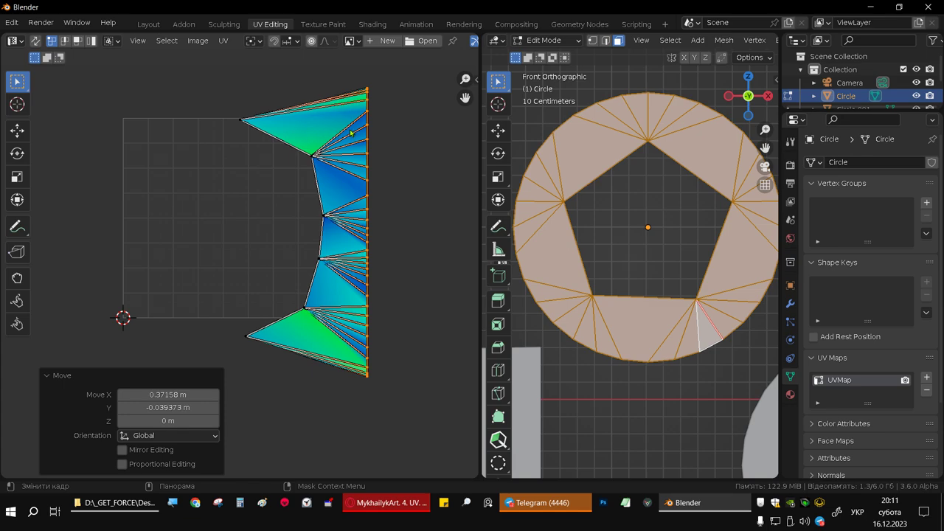
# - Undo the strip's move and edge straightening, leaving a single island vertex selected
pyautogui.hotkey('ctrl', 'z')
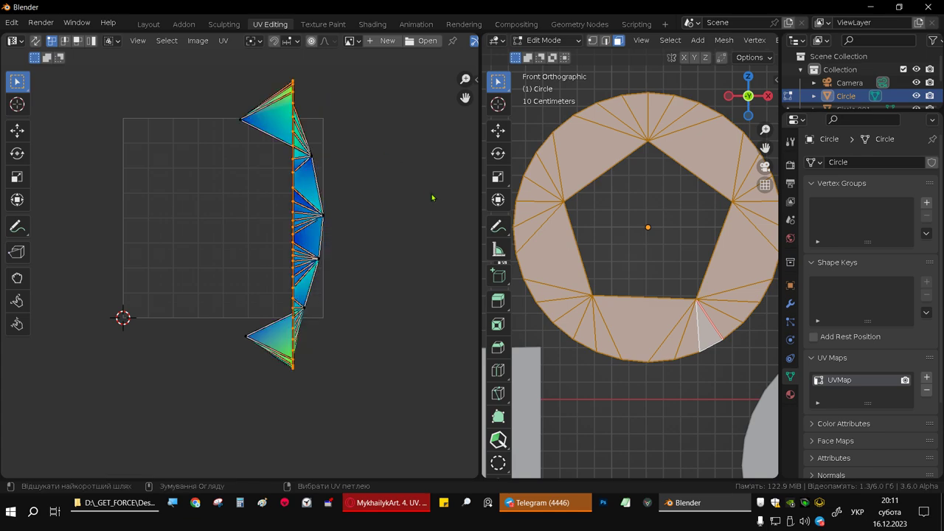
pyautogui.hotkey('ctrl', 'z')
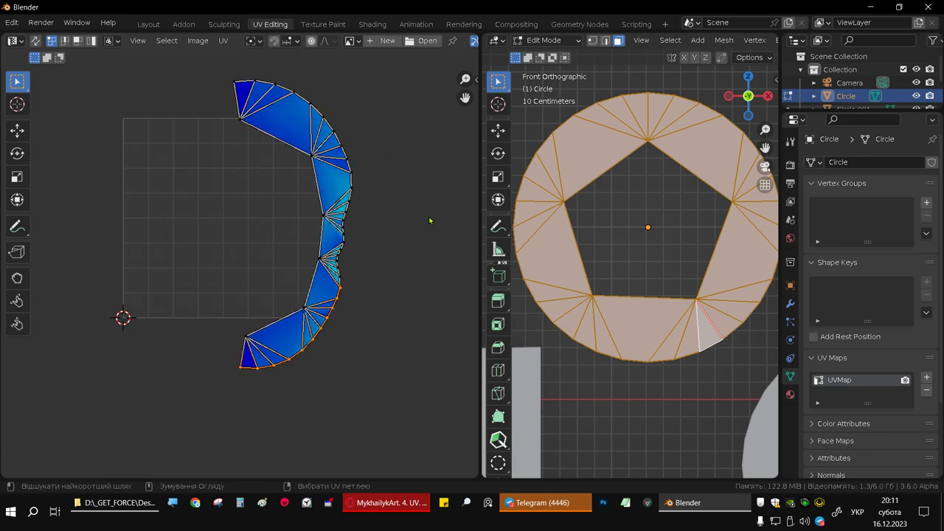
pyautogui.hotkey('ctrl', 'z')
pyautogui.press('a')
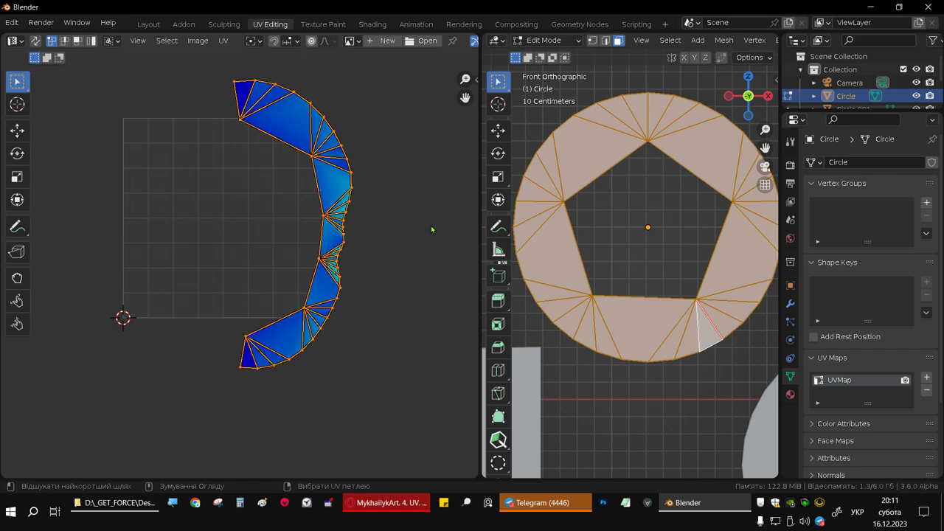
pyautogui.click(386, 220)
pyautogui.click(351, 211)
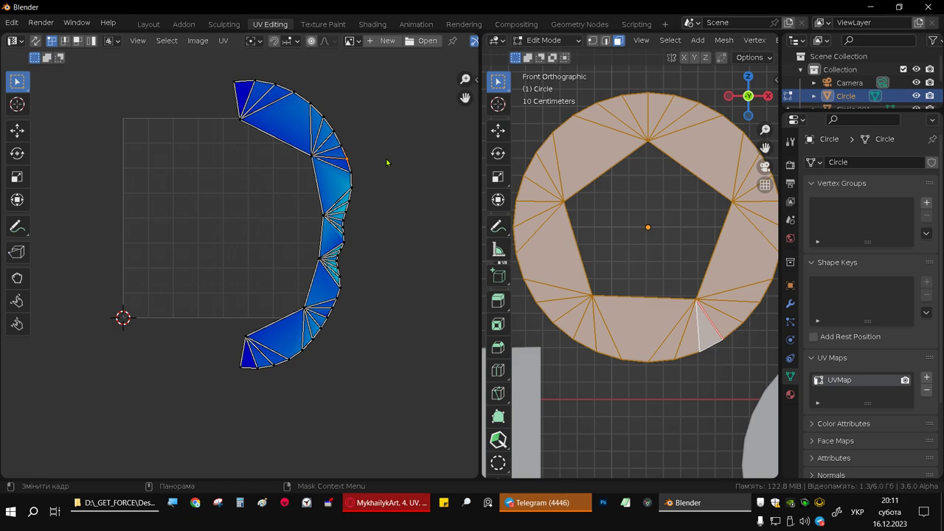
# - Pin the selected vertex, a right-side vertex and the bottom-left corner vertex
pyautogui.press('p')
pyautogui.click(336, 300)
pyautogui.press('p')
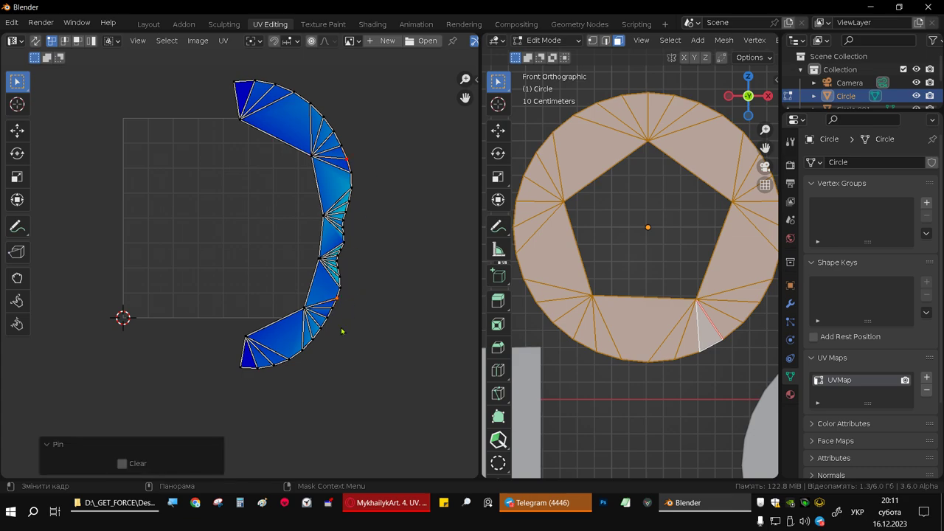
pyautogui.click(242, 366)
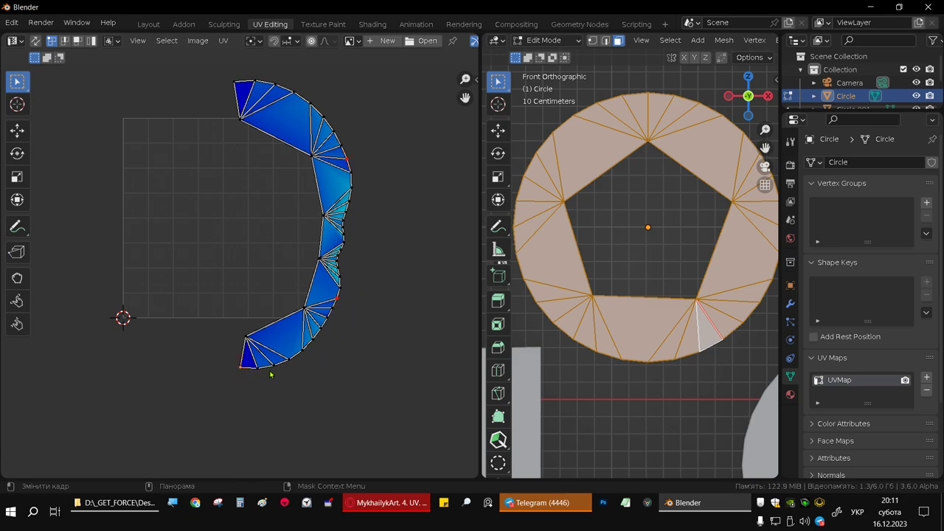
pyautogui.press('p')
# - Move the bottom corner lower right and the pinned top corner above the tile's right edge
pyautogui.press('g')
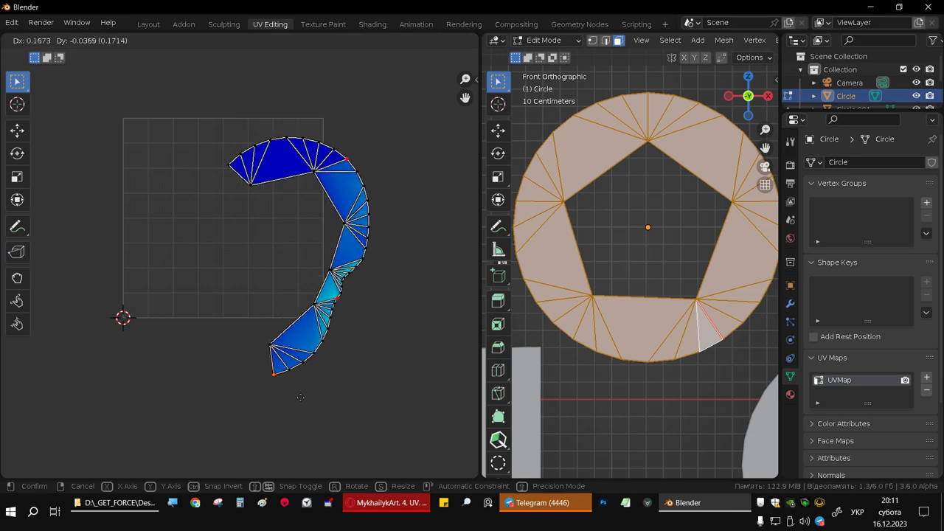
pyautogui.click(348, 399)
pyautogui.click(216, 168)
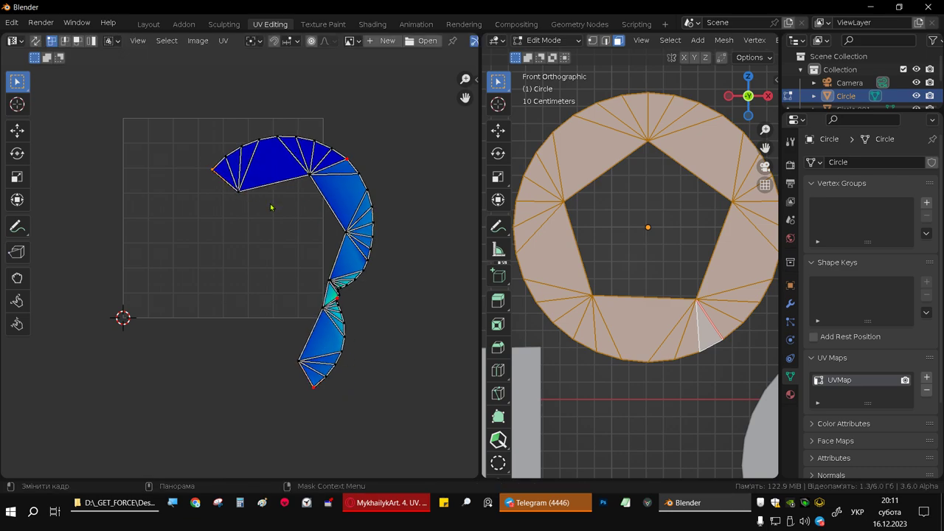
pyautogui.press('p')
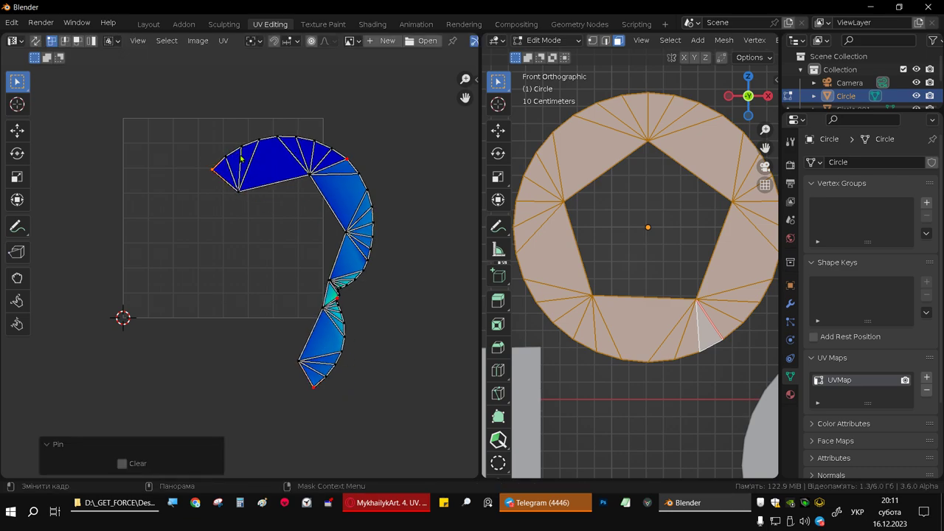
pyautogui.press('g')
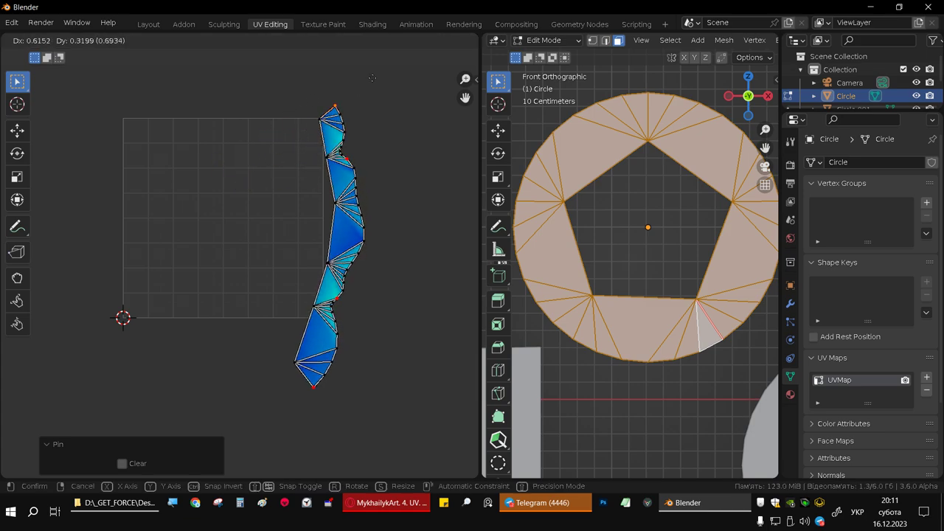
pyautogui.click(379, 73)
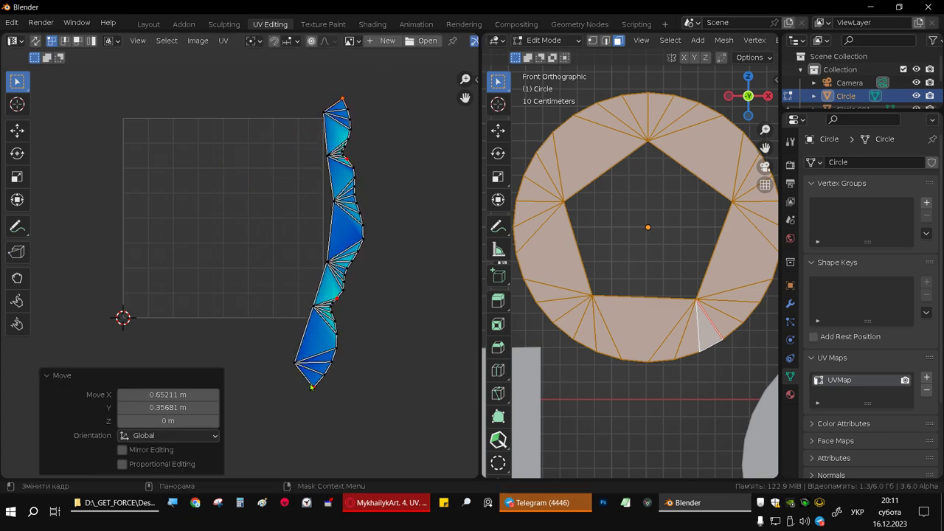
# - Shift both pinned end vertices slightly right, then select the island's bottom vertex
pyautogui.click(310, 387)
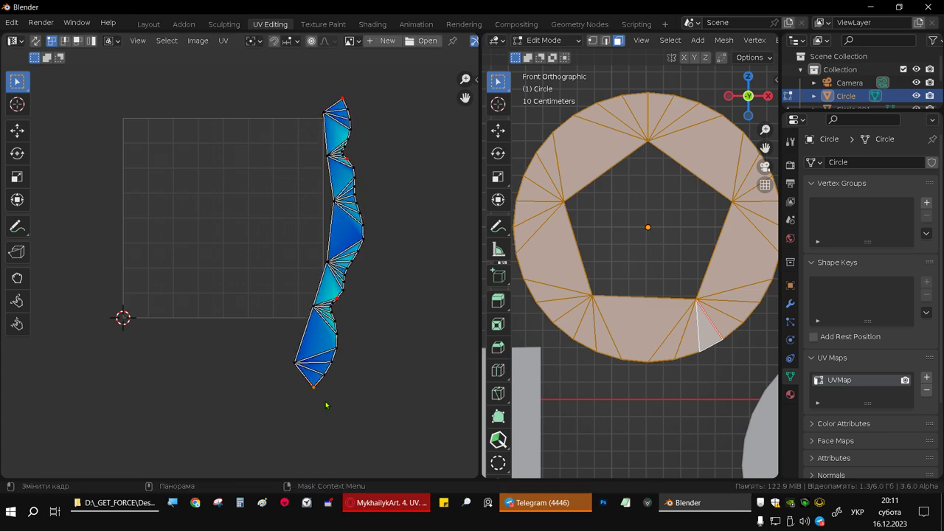
pyautogui.press('g')
pyautogui.click(367, 408)
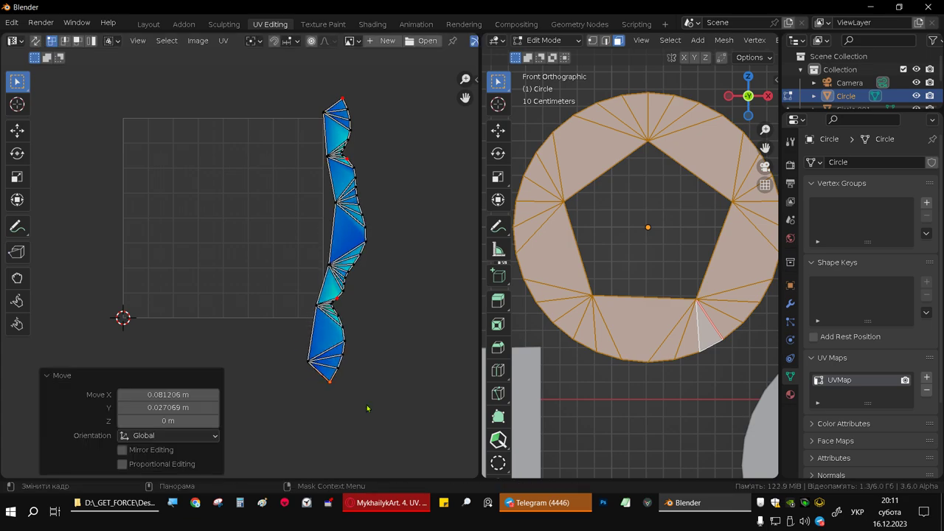
pyautogui.click(336, 380)
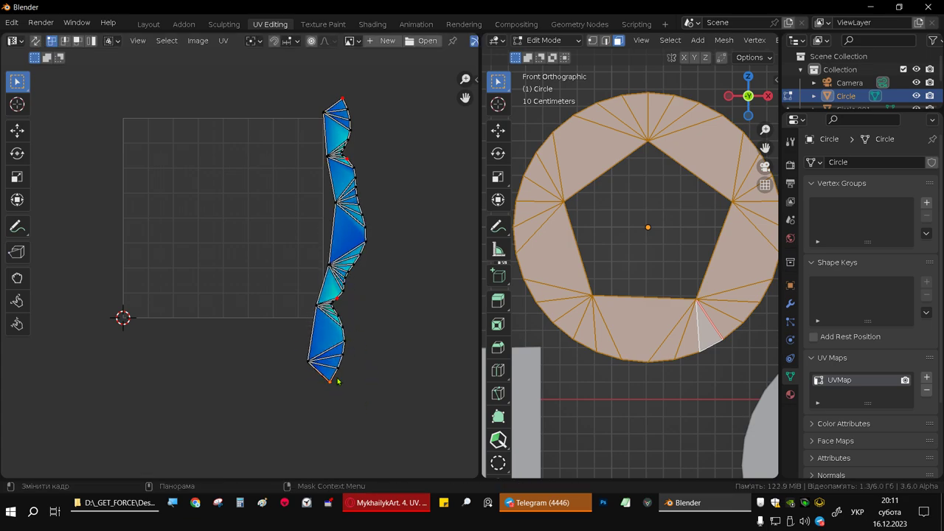
# - Select the edge path up the island's right side to the top vertex and clear its pins
pyautogui.keyDown('ctrl'); pyautogui.click(366, 233); pyautogui.keyUp('ctrl')
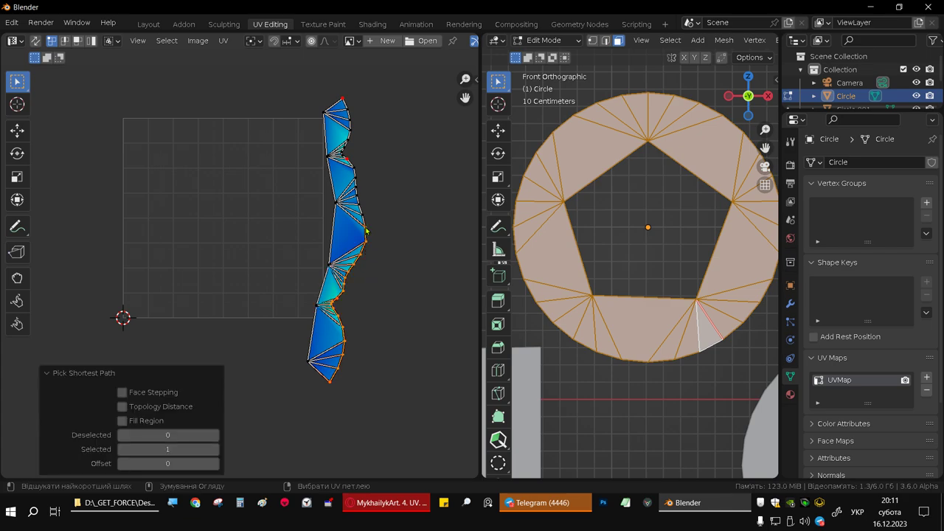
pyautogui.keyDown('ctrl'); pyautogui.click(353, 165); pyautogui.keyUp('ctrl')
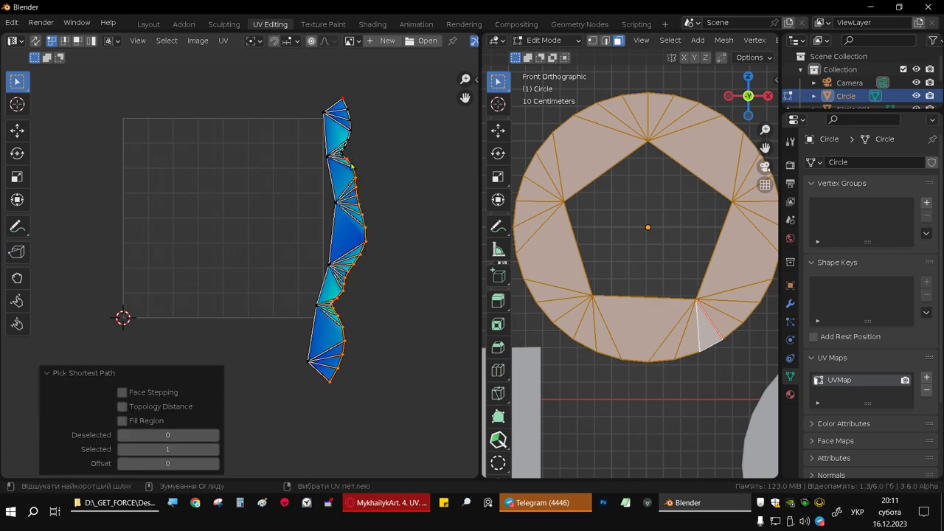
pyautogui.keyDown('ctrl'); pyautogui.click(348, 110); pyautogui.keyUp('ctrl')
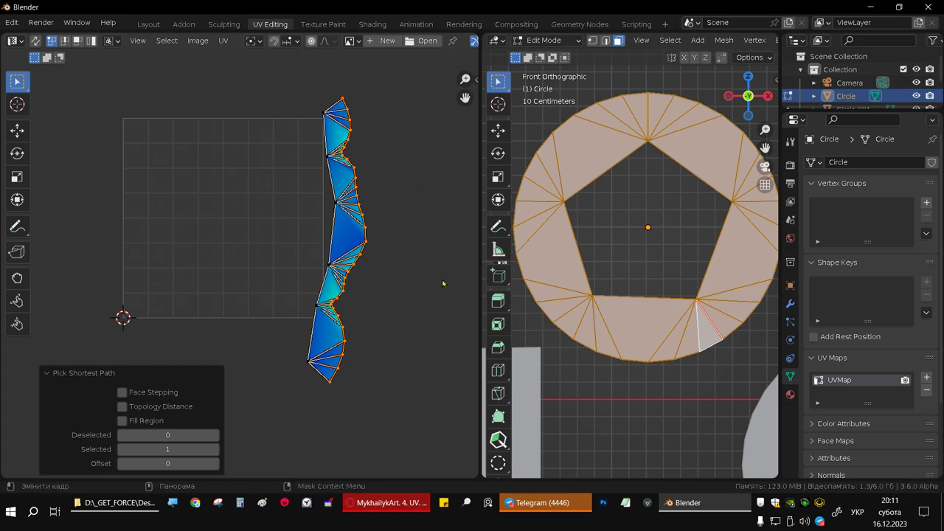
pyautogui.hotkey('alt', 'p')
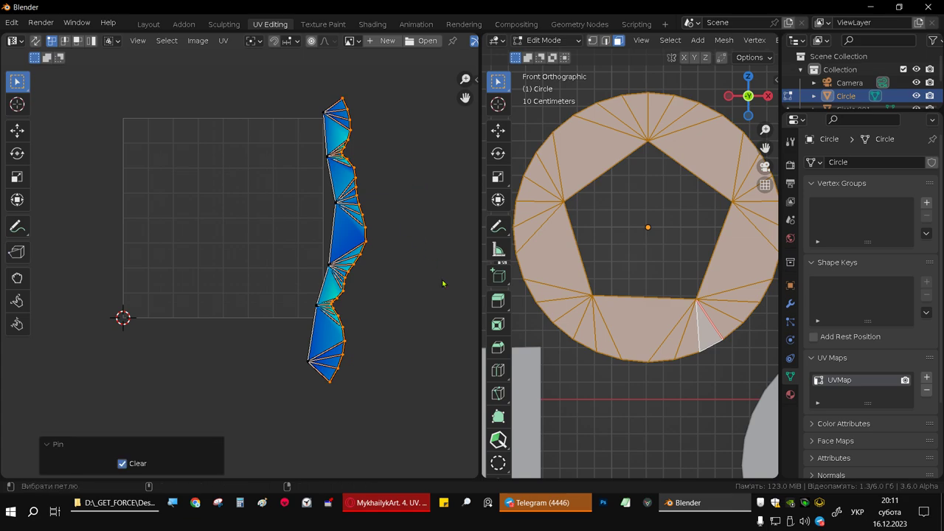
# - Align the selected edge into a vertical line, shift it right by 0.14026 and pin it
pyautogui.click(222, 41)
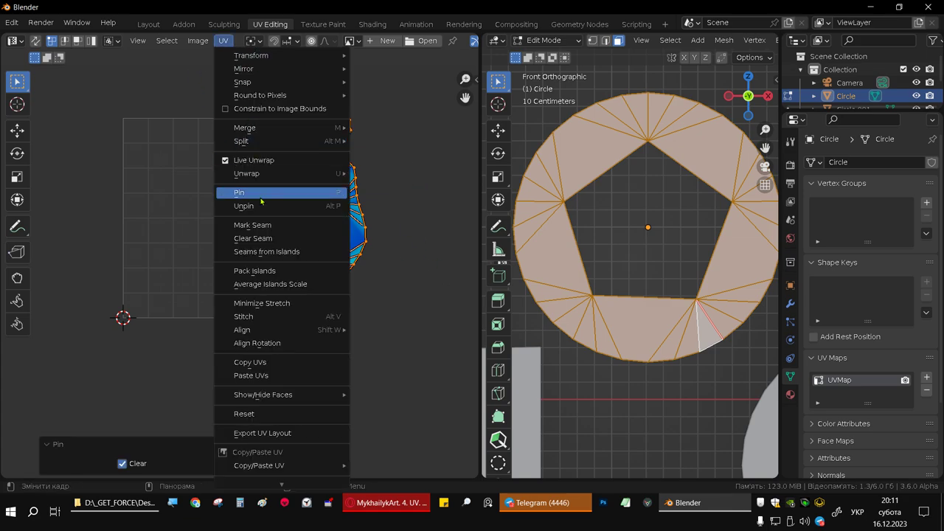
pyautogui.moveTo(243, 329)
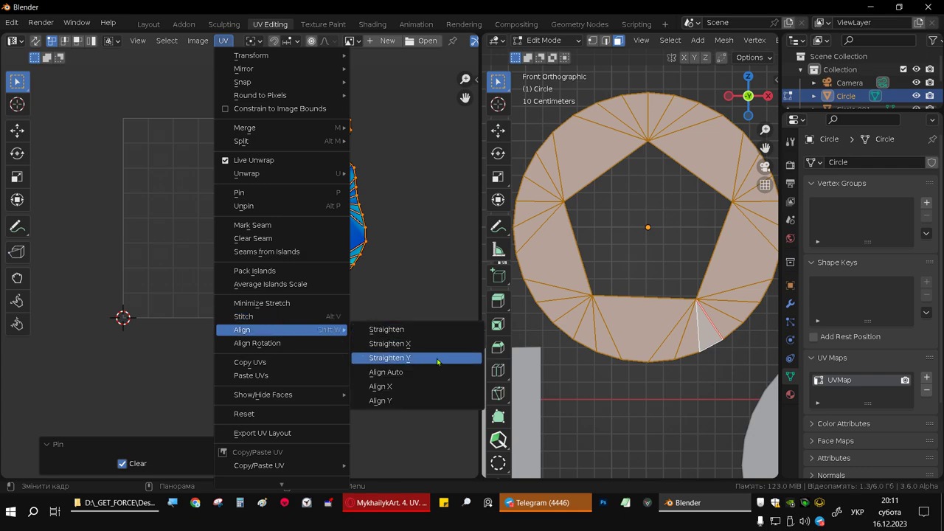
pyautogui.click(414, 375)
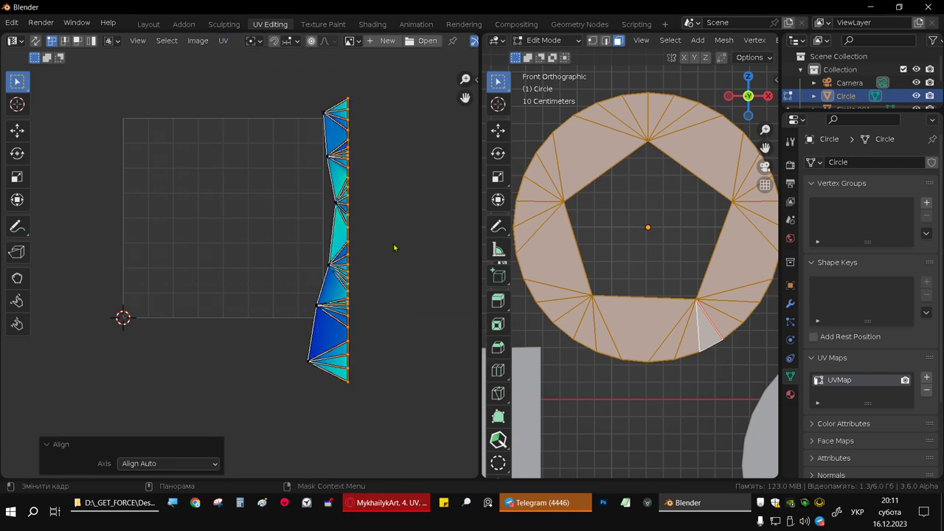
pyautogui.press('g')
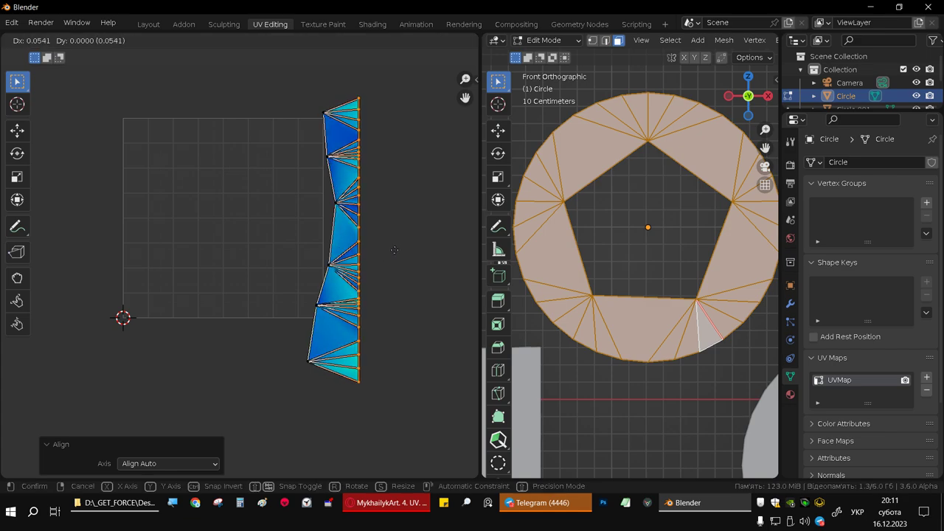
pyautogui.click(410, 248)
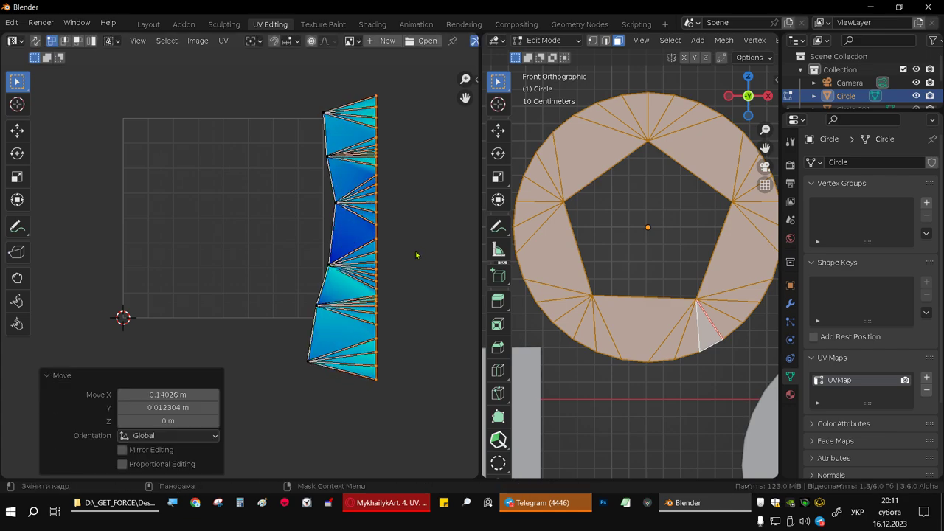
pyautogui.press('p')
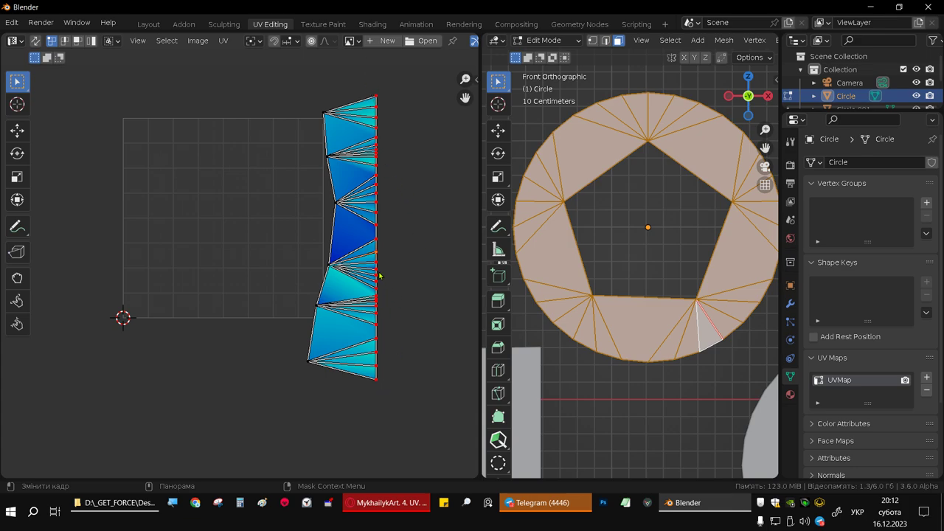
# - Re-unwrap the whole disc island around its pinned straight edge
pyautogui.press('a')
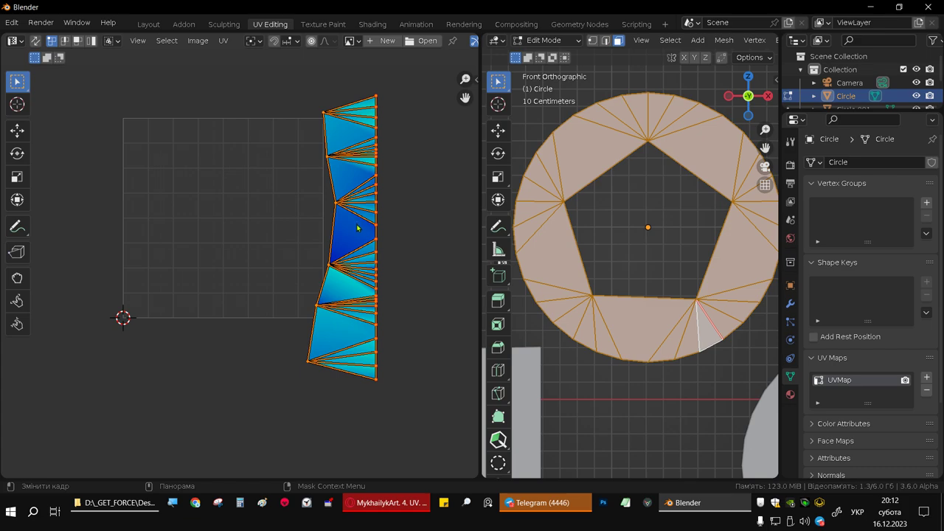
pyautogui.press('u')
pyautogui.click(321, 185)
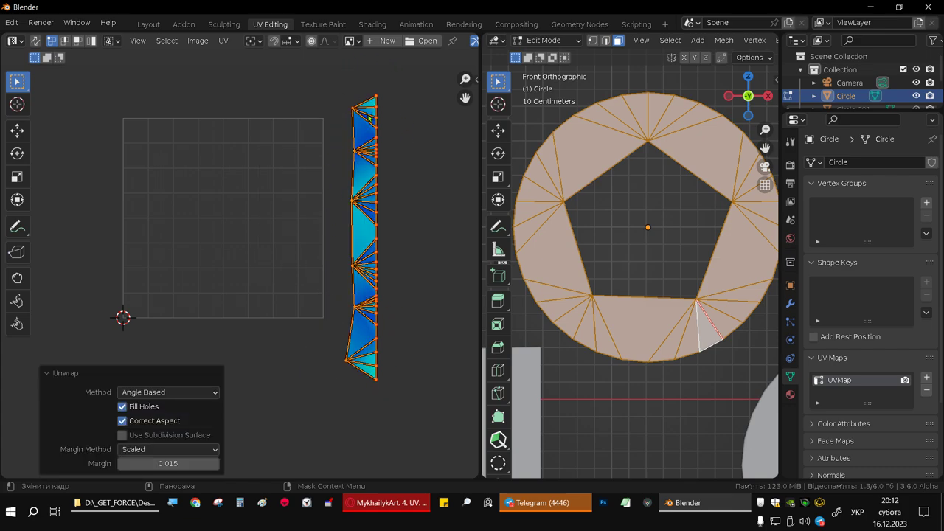
# - Box-select the vertex column along the strip's straight right edge and unpin it
pyautogui.click(383, 87)
pyautogui.moveTo(371, 87); pyautogui.dragTo(392, 391)
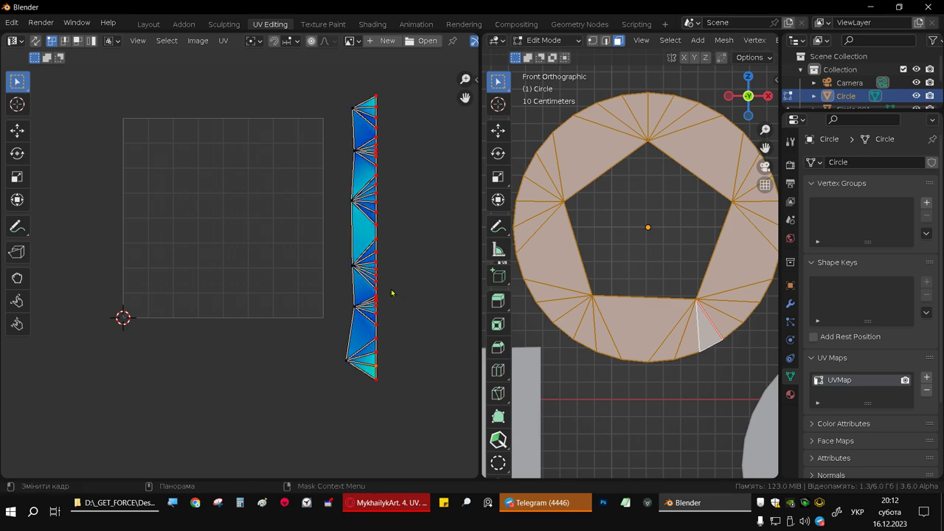
pyautogui.scroll(-1, 427, 301)
pyautogui.moveTo(427, 301); pyautogui.dragTo(369, 297, button='middle')
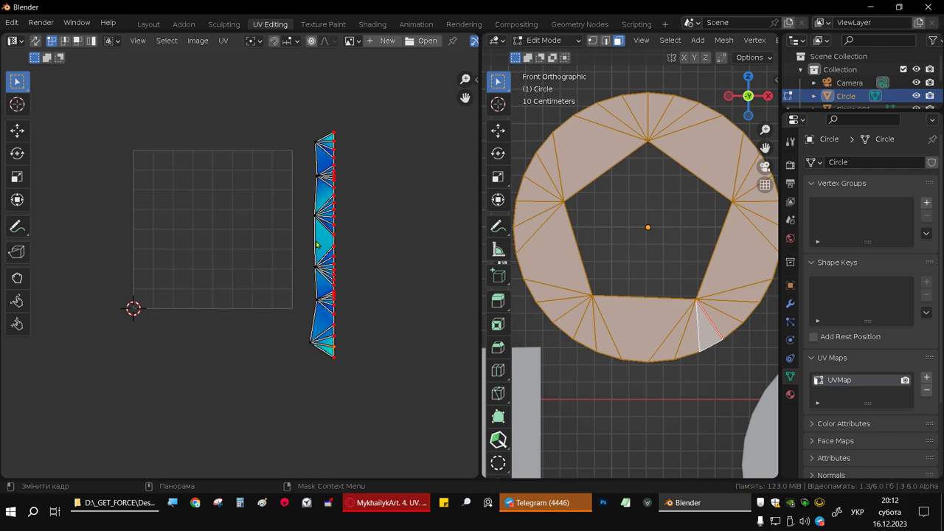
pyautogui.scroll(4, 330, 249)
pyautogui.scroll(5, 330, 249)
pyautogui.scroll(-6, 328, 239)
pyautogui.scroll(-2, 330, 243)
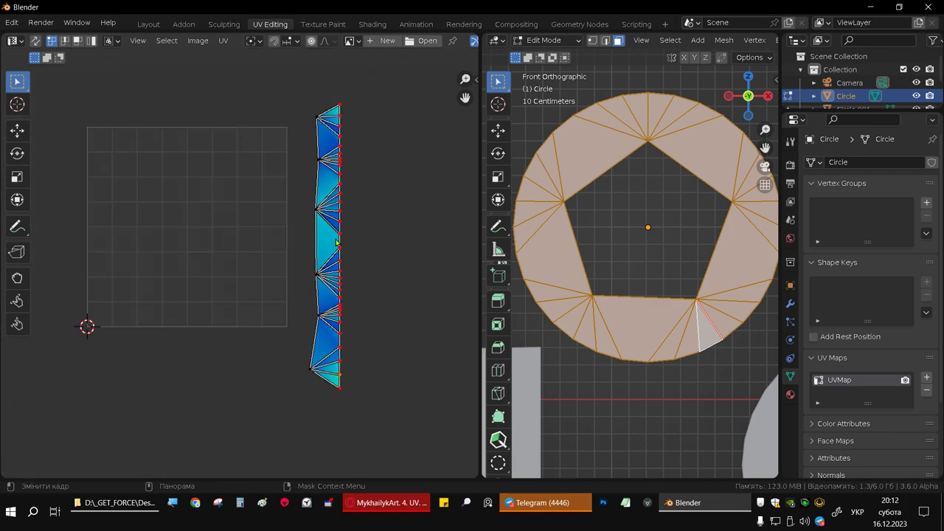
pyautogui.moveTo(329, 93); pyautogui.dragTo(379, 419)
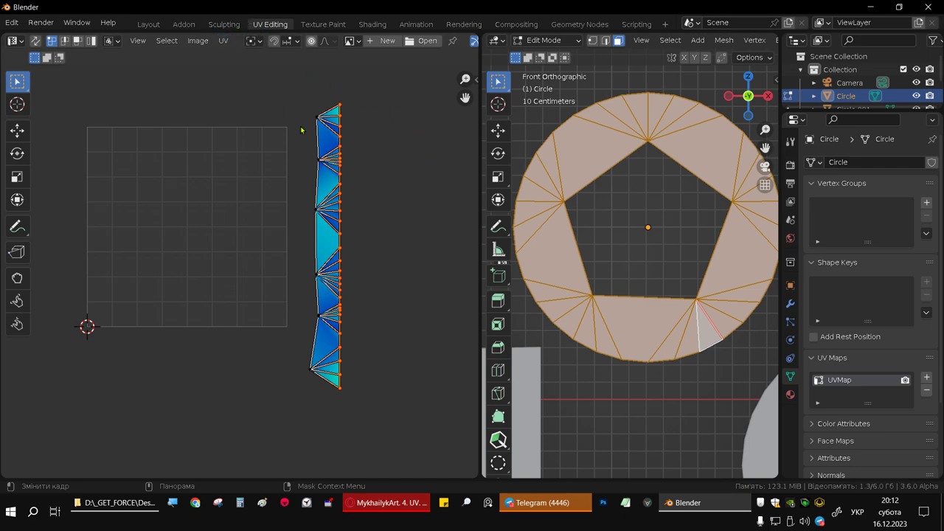
pyautogui.press('l')
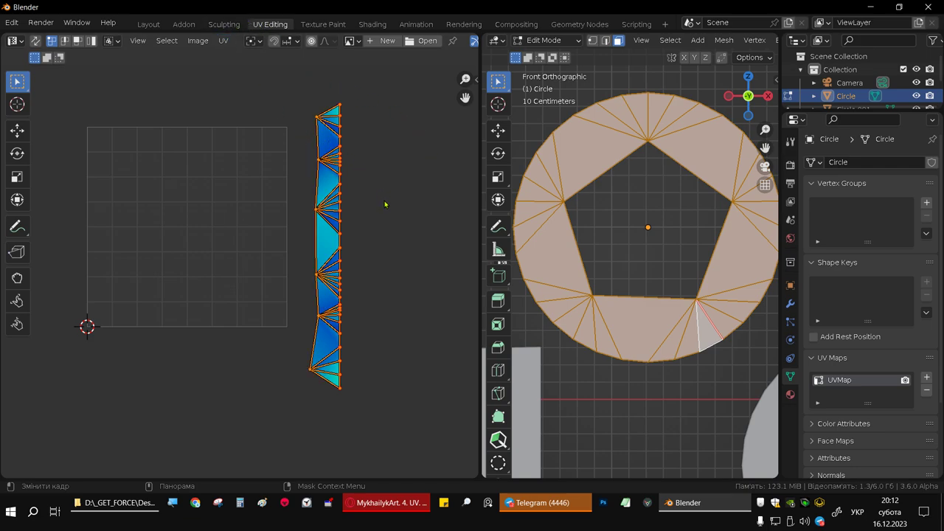
pyautogui.hotkey('ctrl', 'z')
pyautogui.moveTo(332, 94); pyautogui.dragTo(411, 430)
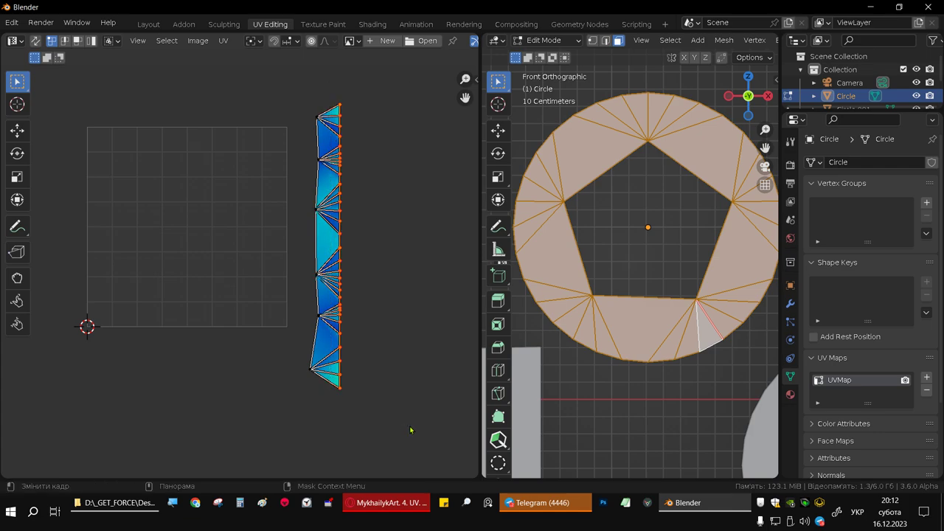
pyautogui.hotkey('alt', 'p')
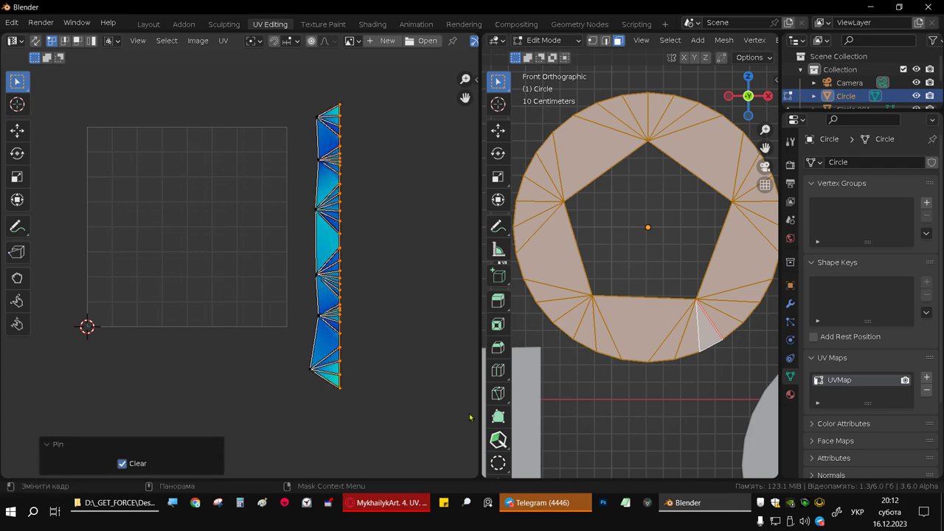
# - Select the whole disc UV strip and run Minimize Stretch on it
pyautogui.hotkey('ctrl', 'z')
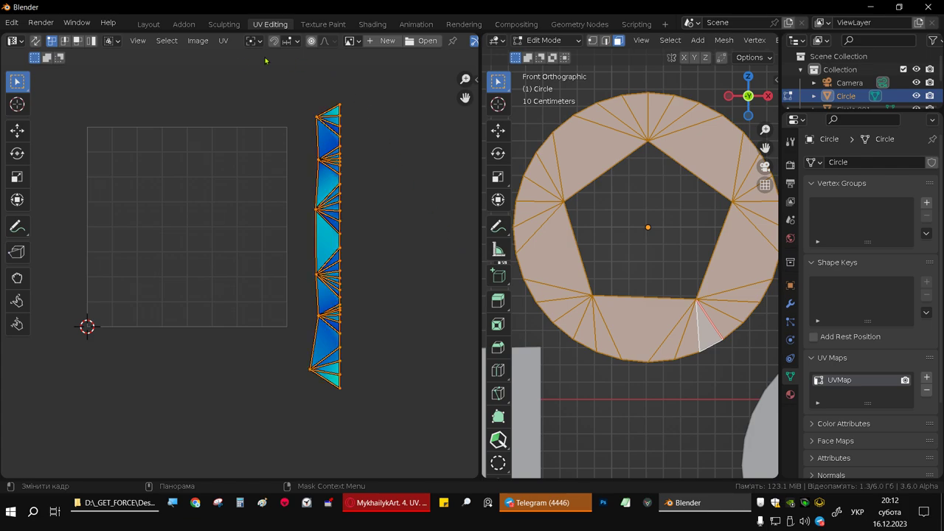
pyautogui.click(222, 41)
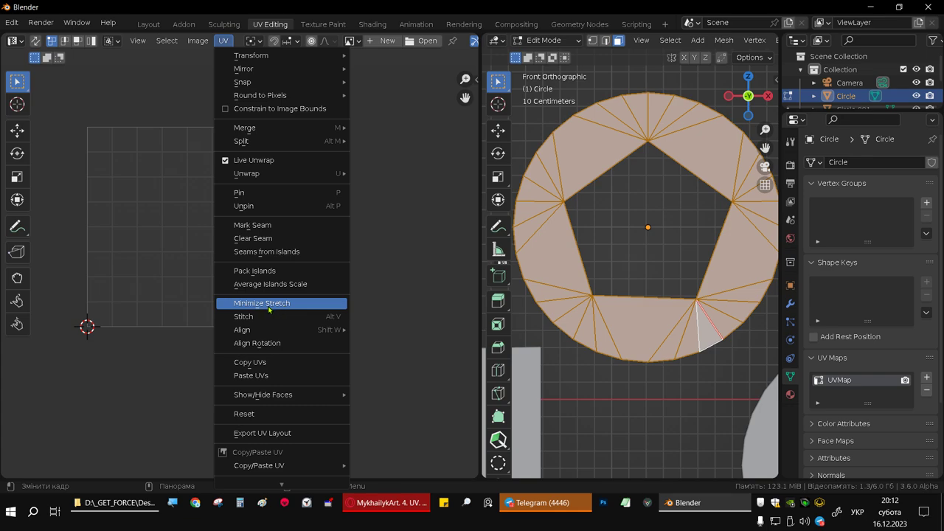
pyautogui.click(268, 309)
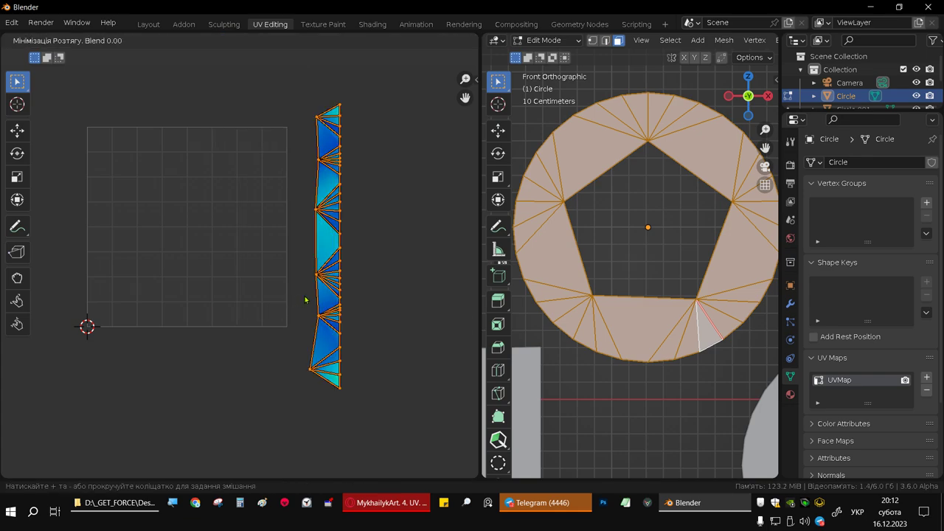
pyautogui.click(262, 101)
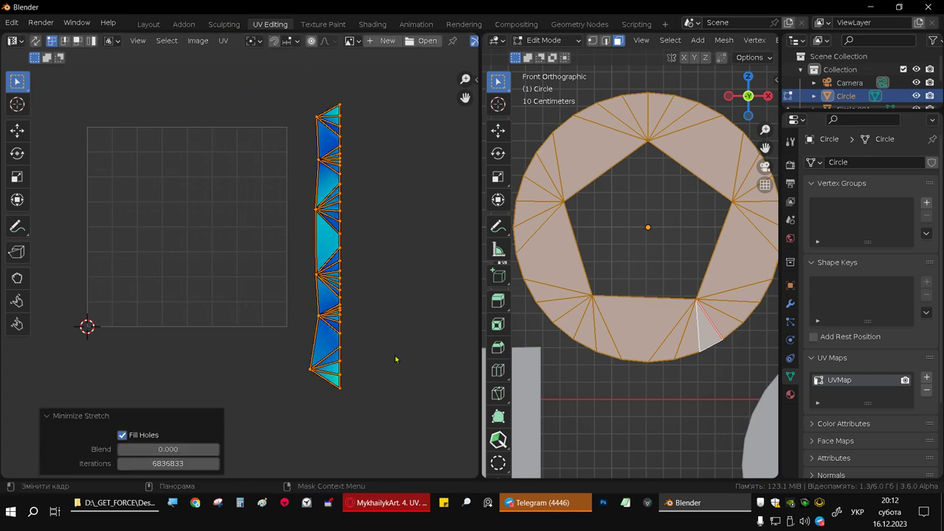
pyautogui.click(295, 220)
pyautogui.moveTo(261, 95); pyautogui.dragTo(413, 324)
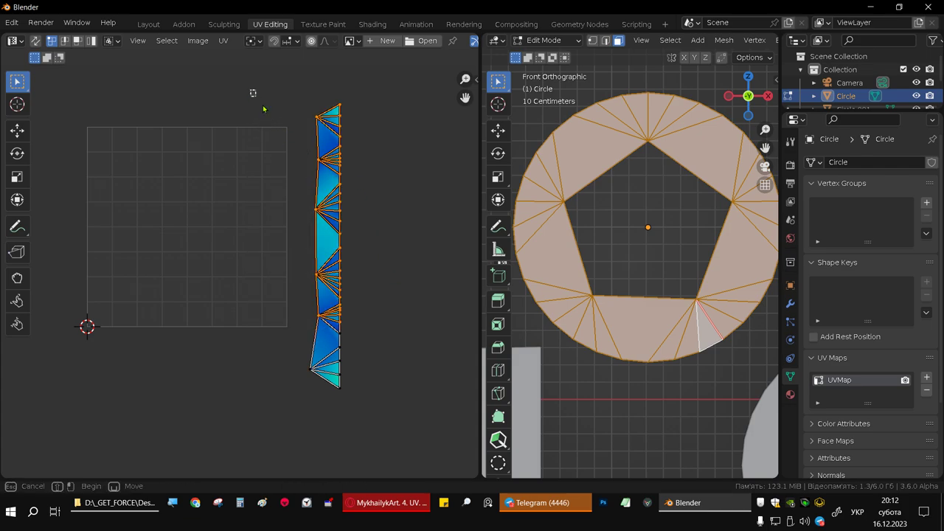
pyautogui.moveTo(253, 93); pyautogui.dragTo(412, 450)
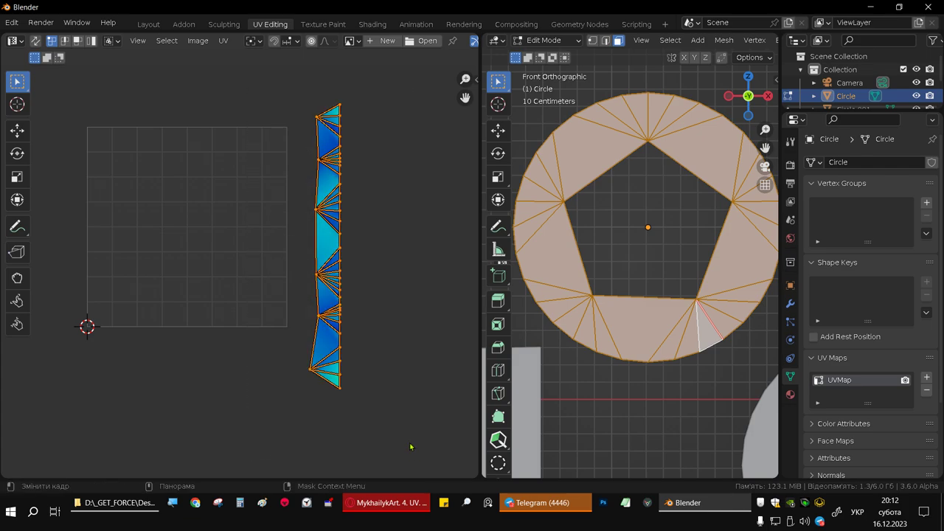
pyautogui.click(223, 41)
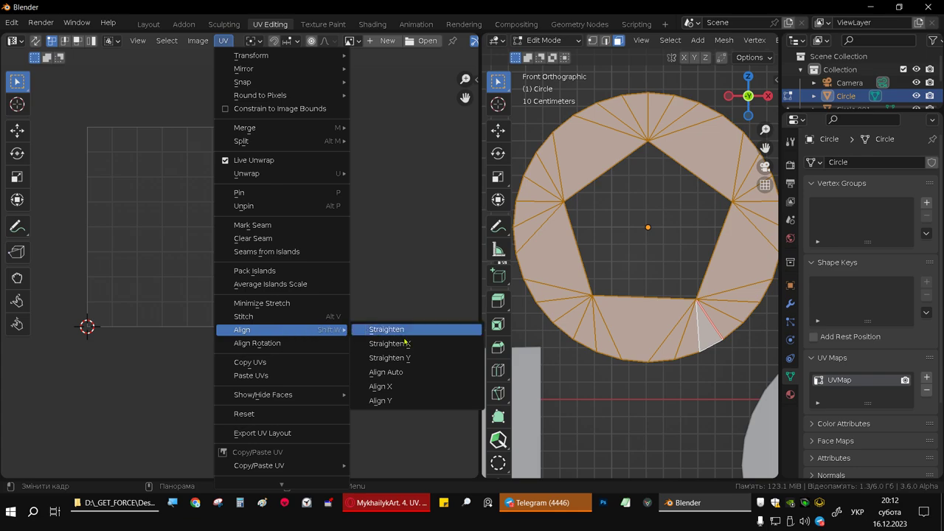
pyautogui.click(272, 304)
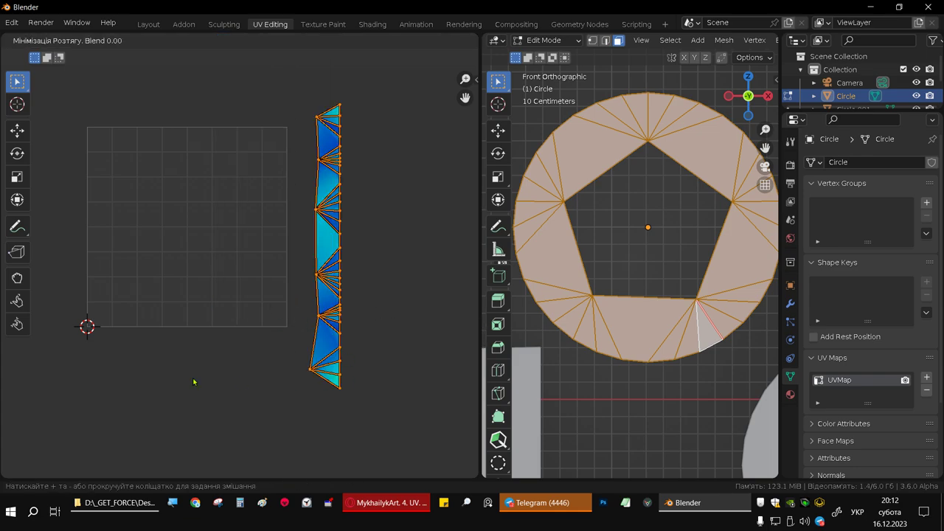
pyautogui.click(92, 376)
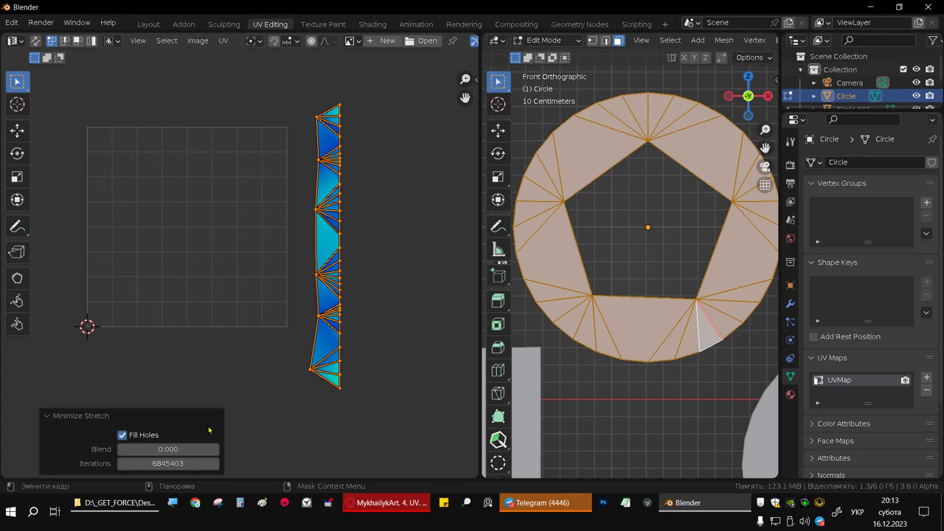
# - Set the Minimize Stretch Blend value to 1.000, then deselect all UVs
pyautogui.click(159, 451)
pyautogui.write('0.005')
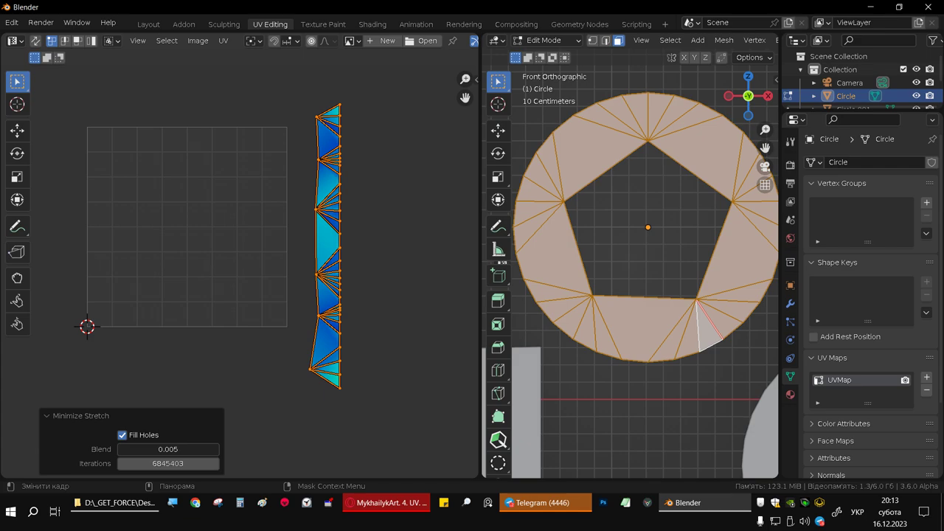
pyautogui.moveTo(160, 451); pyautogui.dragTo(192, 451)
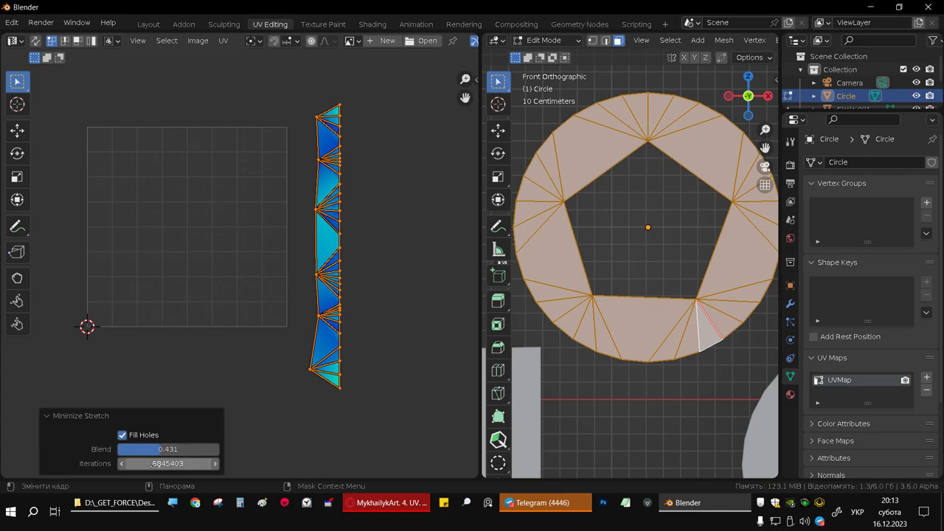
pyautogui.click(181, 452)
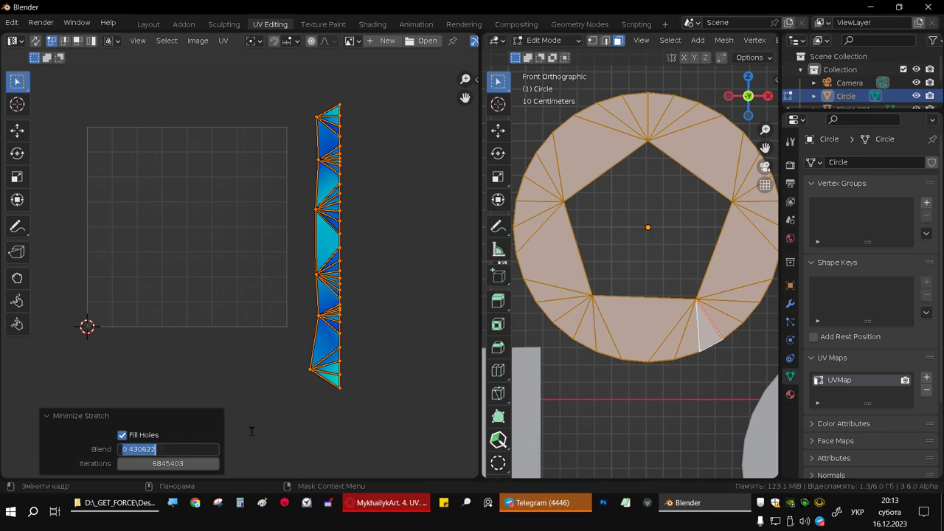
pyautogui.write('1')
pyautogui.press('Return')
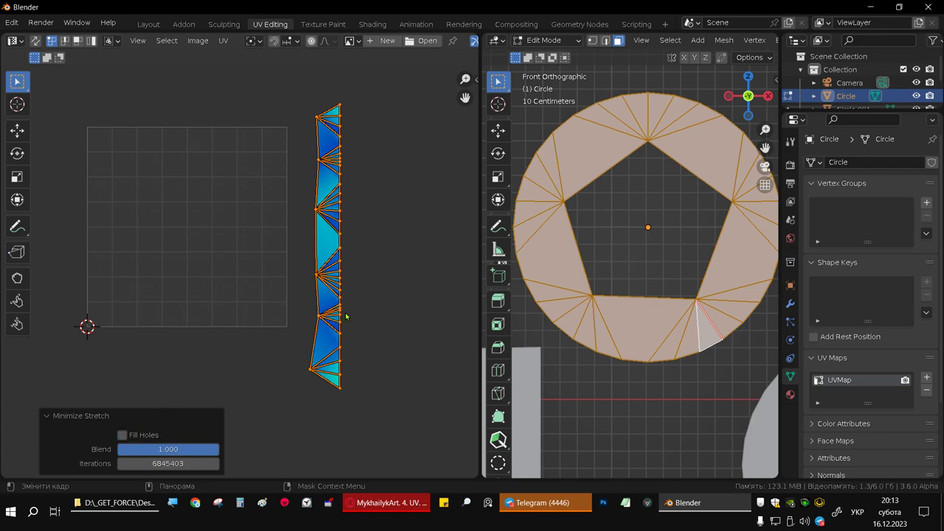
pyautogui.click(386, 226)
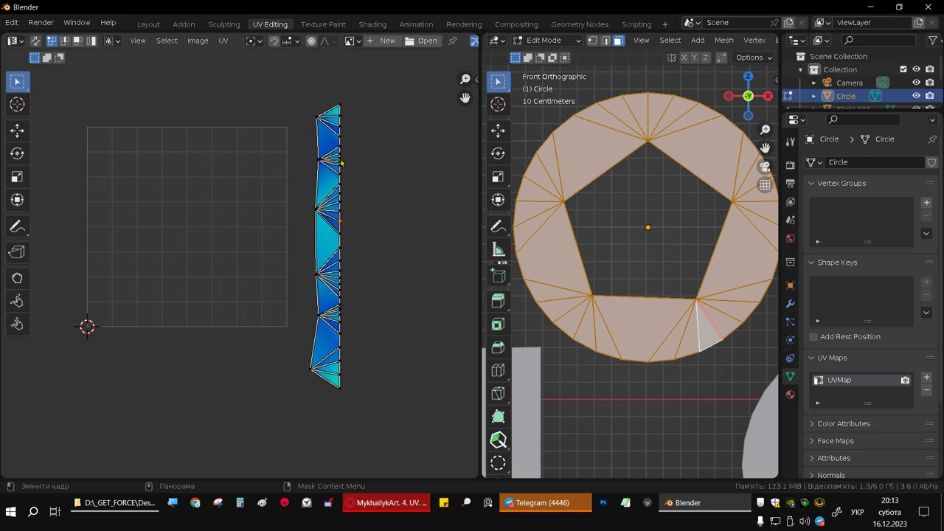
pyautogui.scroll(1, 299, 265)
# - Resize the 3D and UV views and unwrap the selected mesh's UVs again
pyautogui.scroll(-2, 325, 270)
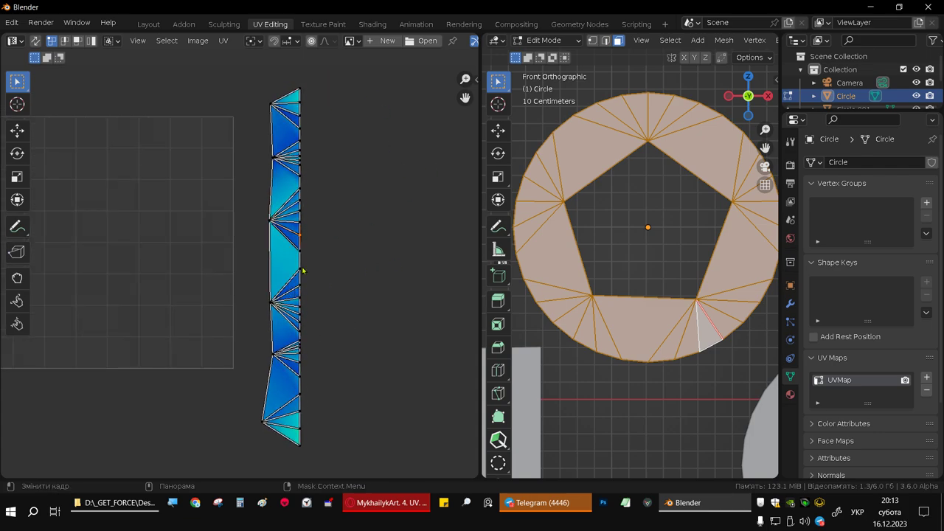
pyautogui.scroll(-1, 310, 272)
pyautogui.press('Tab')
pyautogui.press('Tab')
pyautogui.scroll(-1, 365, 273)
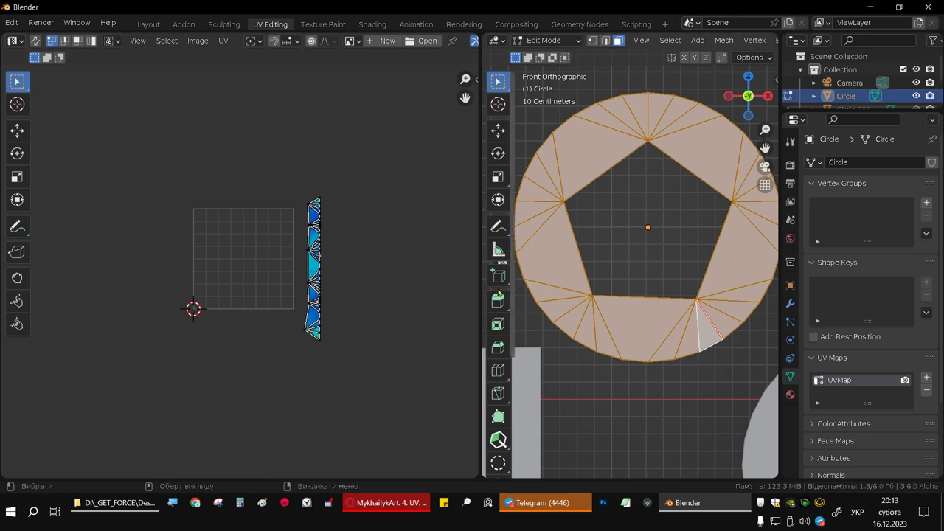
pyautogui.moveTo(478, 290); pyautogui.dragTo(360, 284)
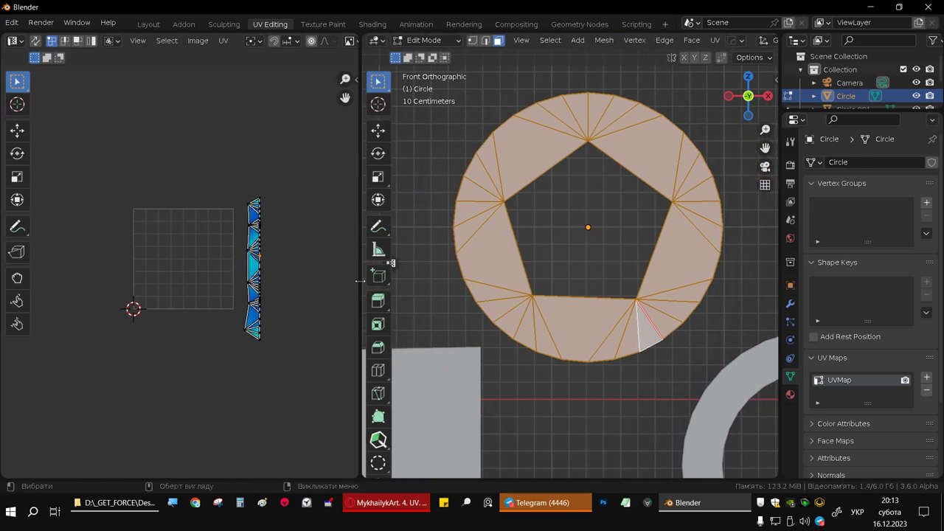
pyautogui.scroll(-2, 571, 300)
pyautogui.keyDown('shift'); pyautogui.moveTo(571, 300); pyautogui.dragTo(572, 234, button='middle'); pyautogui.keyUp('shift')
pyautogui.scroll(-2, 663, 313)
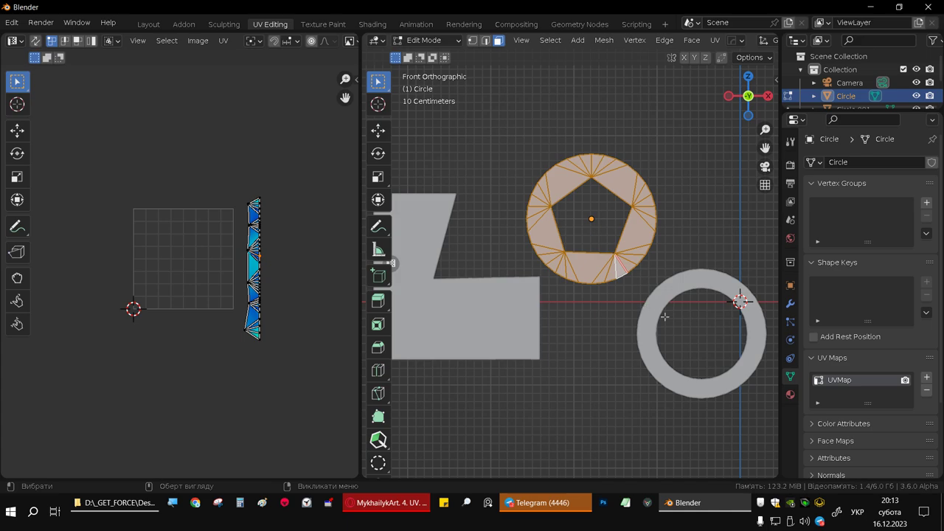
pyautogui.scroll(-2, 662, 308)
pyautogui.scroll(-4, 658, 301)
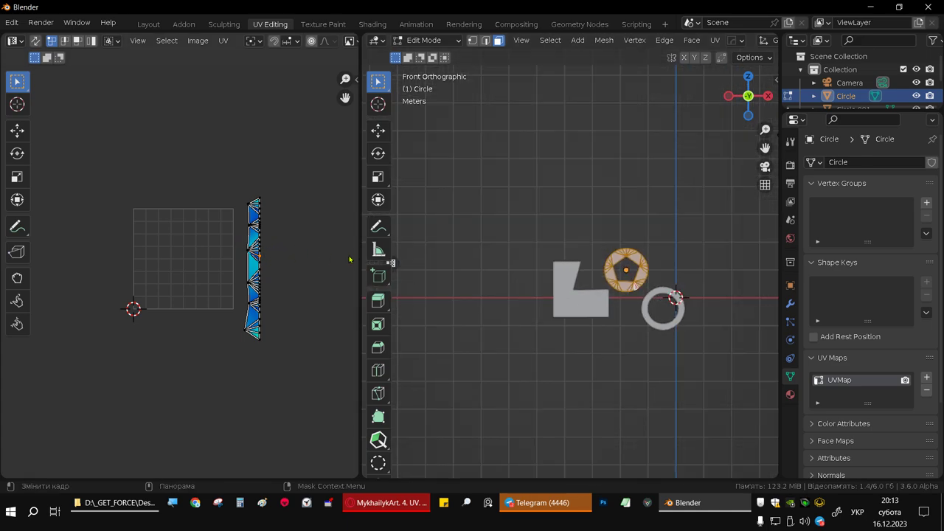
pyautogui.moveTo(359, 252); pyautogui.dragTo(416, 250)
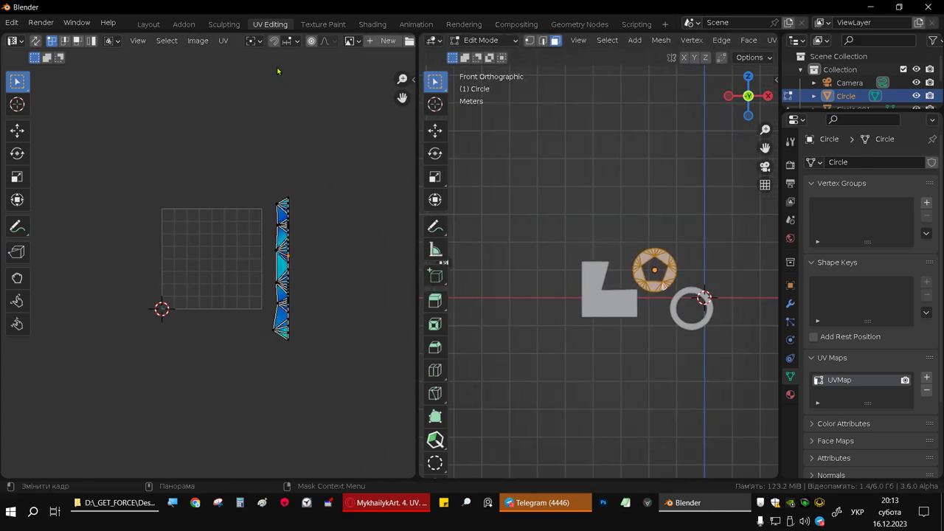
pyautogui.click(222, 41)
pyautogui.click(324, 173)
pyautogui.moveTo(327, 280); pyautogui.dragTo(359, 240, button='middle')
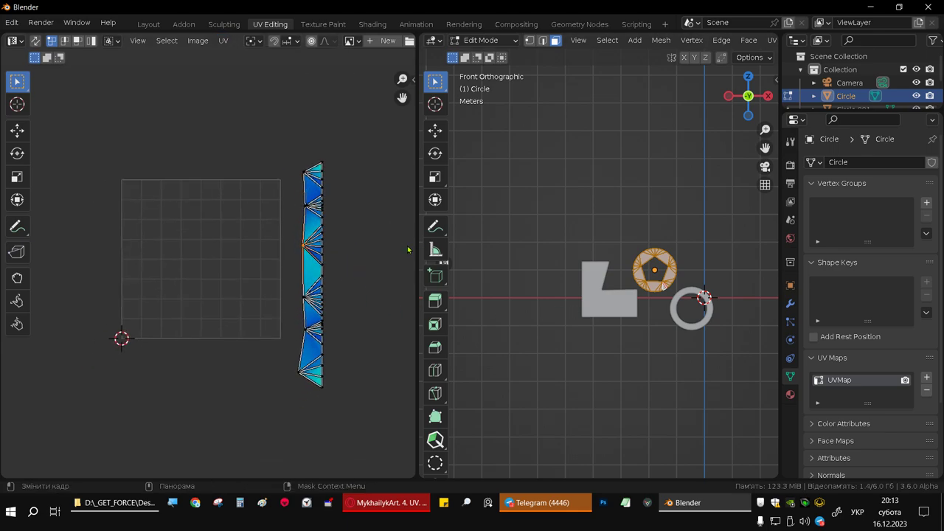
# - Box-select the L-shape, ring and holed disc and edit them together, centring their UVs
pyautogui.press('Tab')
pyautogui.moveTo(510, 198); pyautogui.dragTo(737, 387)
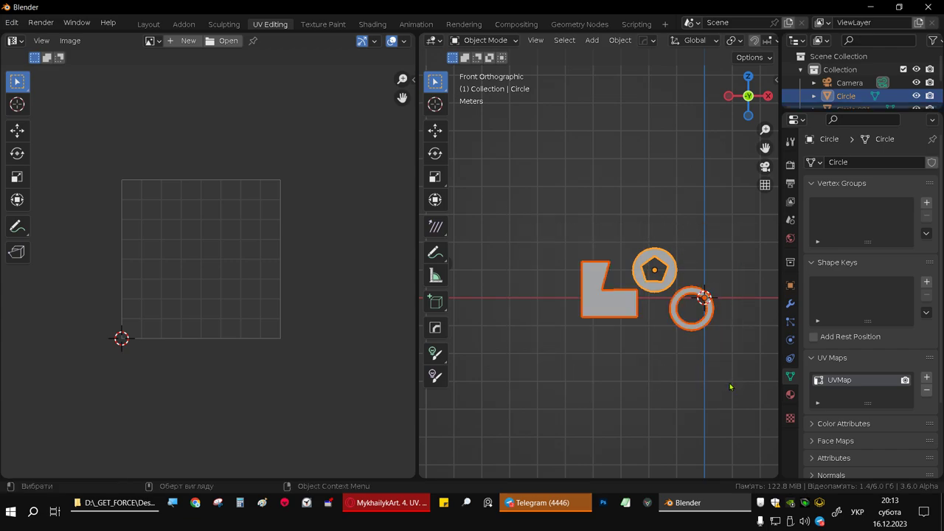
pyautogui.press('Tab')
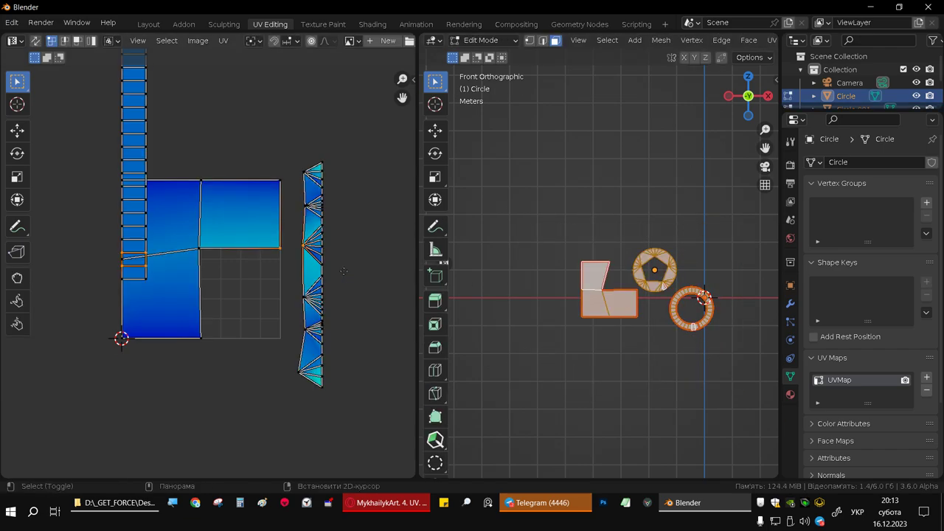
pyautogui.moveTo(357, 277); pyautogui.dragTo(338, 295, button='middle')
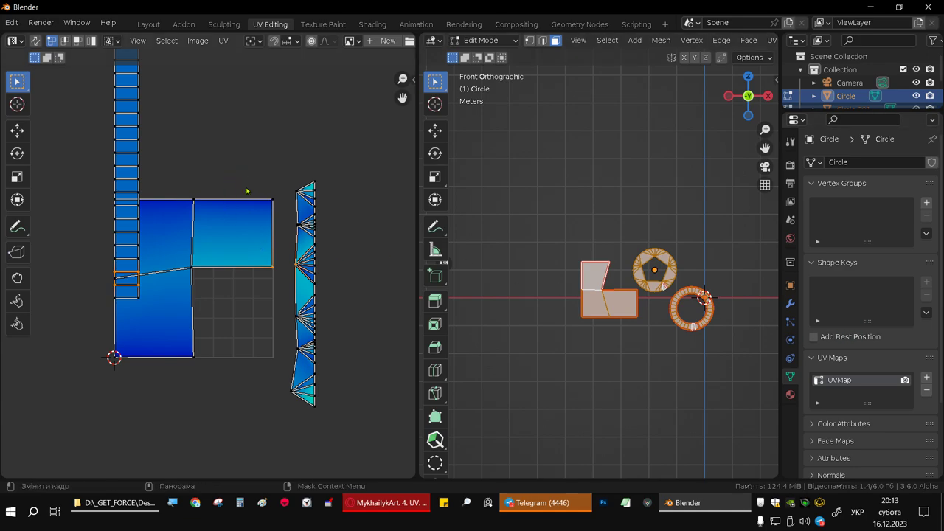
# - Select all UV islands and run Average Islands Scale on them
pyautogui.press('a')
pyautogui.click(223, 41)
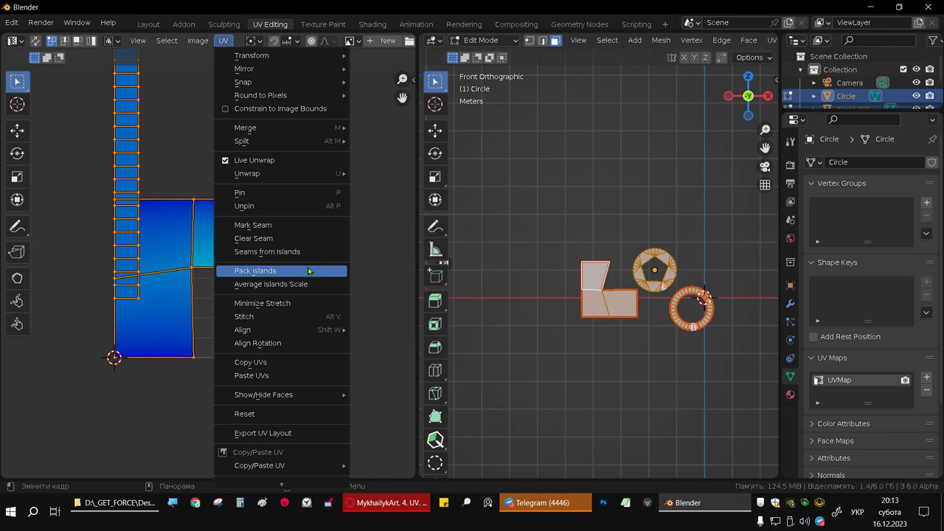
pyautogui.click(283, 290)
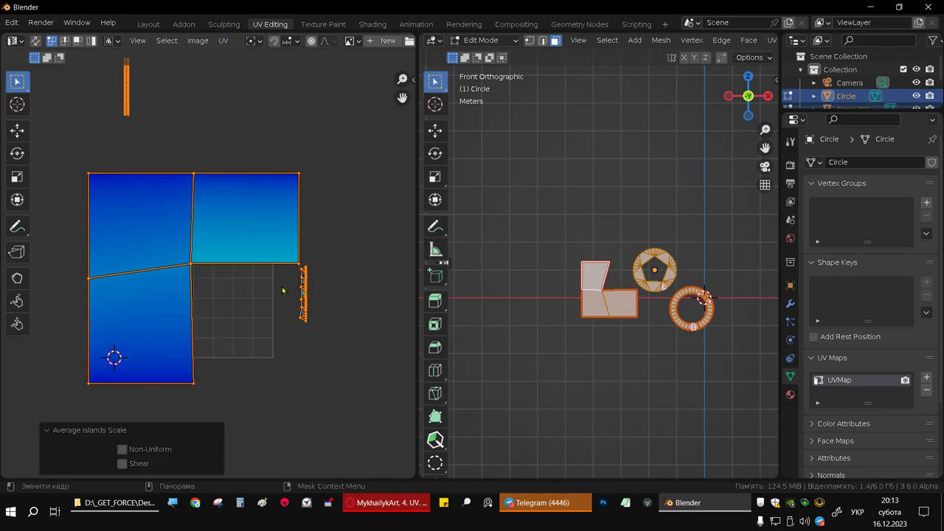
pyautogui.scroll(-1, 290, 268)
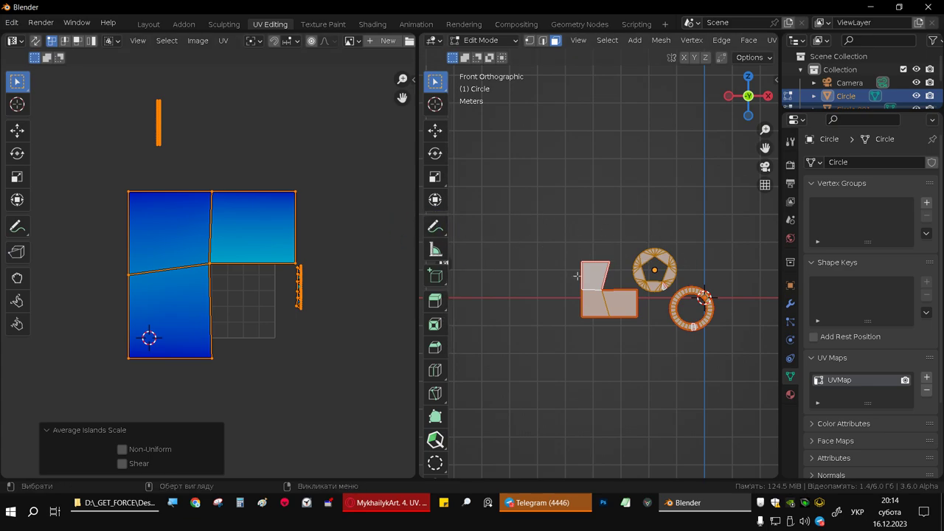
# - Apply the objects' transforms in Object Mode, then return to Edit Mode
pyautogui.press('Tab')
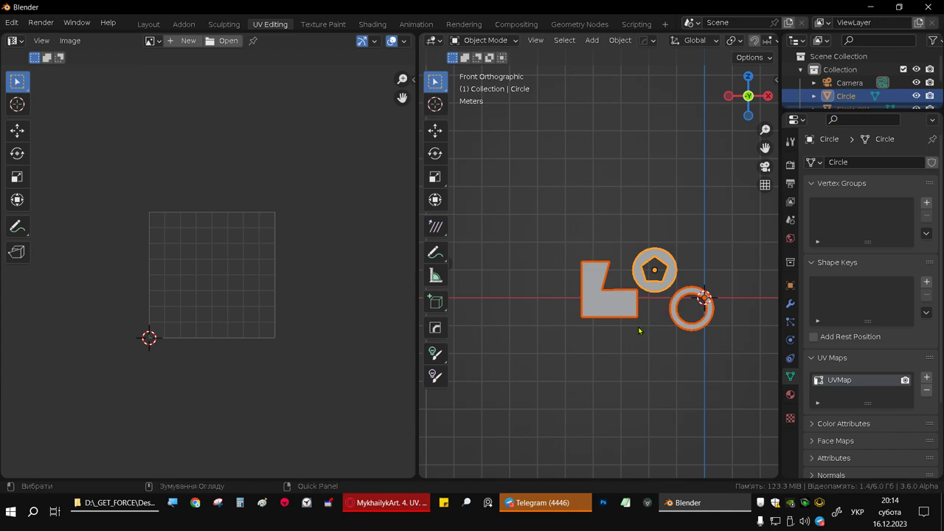
pyautogui.hotkey('ctrl', 'a')
pyautogui.click(589, 323)
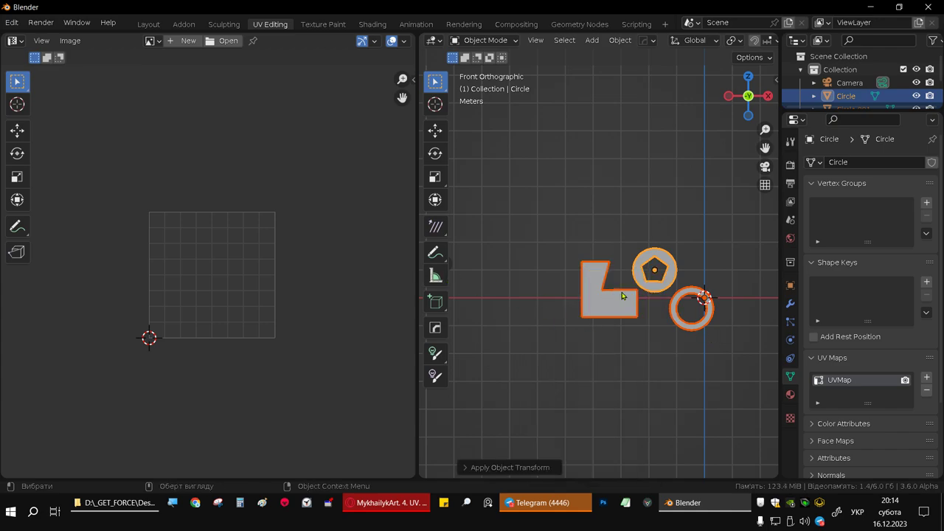
pyautogui.press('Tab')
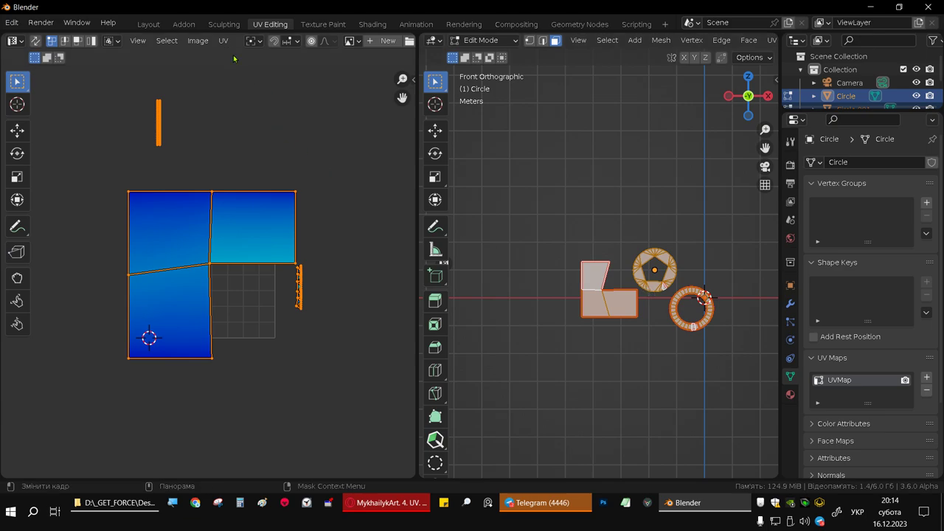
# - Rerun Average Islands Scale to give the L-shape, ring and disc islands matching texel density
pyautogui.click(223, 40)
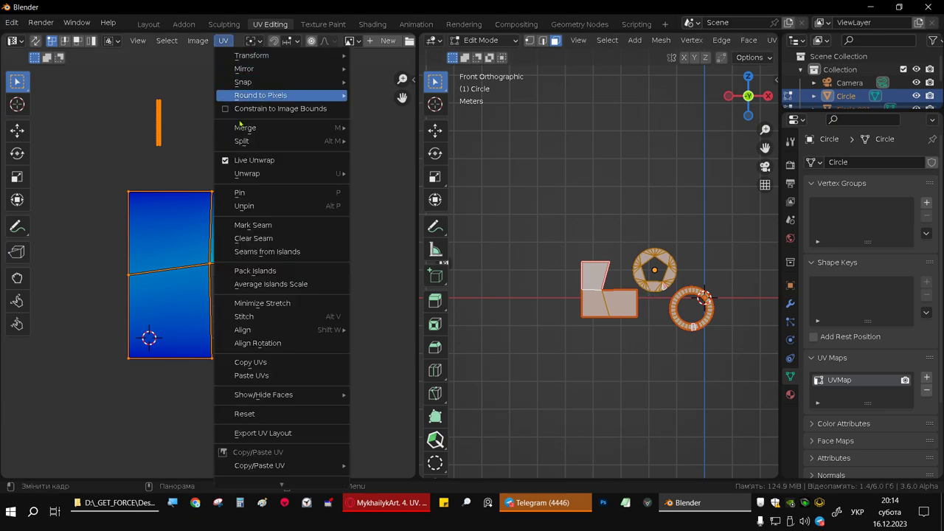
pyautogui.click(295, 284)
pyautogui.scroll(1, 279, 205)
pyautogui.scroll(-1, 279, 204)
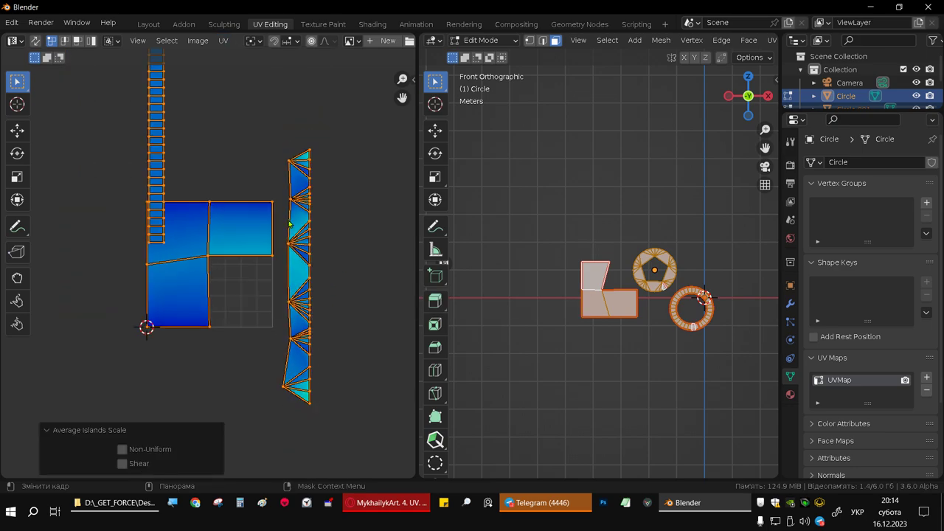
pyautogui.scroll(1, 279, 204)
pyautogui.scroll(-1, 279, 204)
pyautogui.scroll(-1, 287, 218)
pyautogui.scroll(-1, 302, 232)
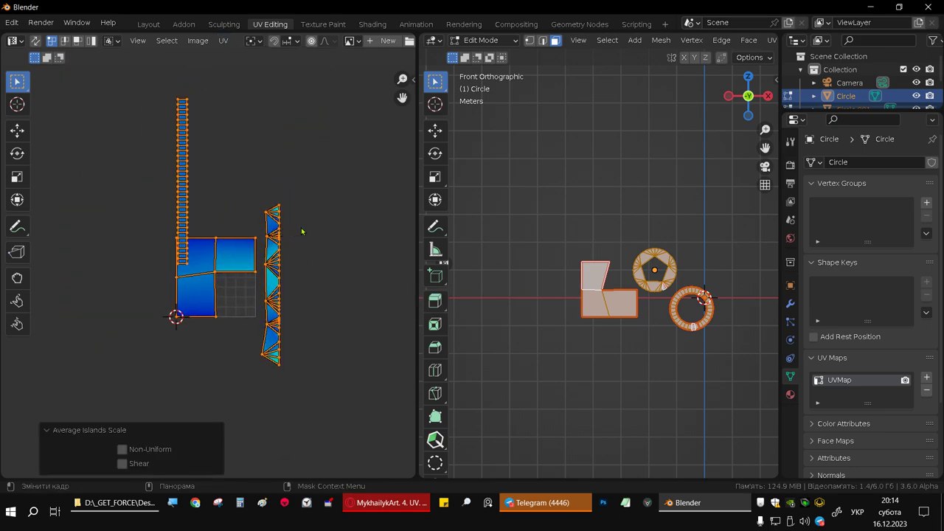
# - Pack the three meshes' UV islands into the tile with the built-in Pack Islands
pyautogui.press('n')
pyautogui.click(223, 41)
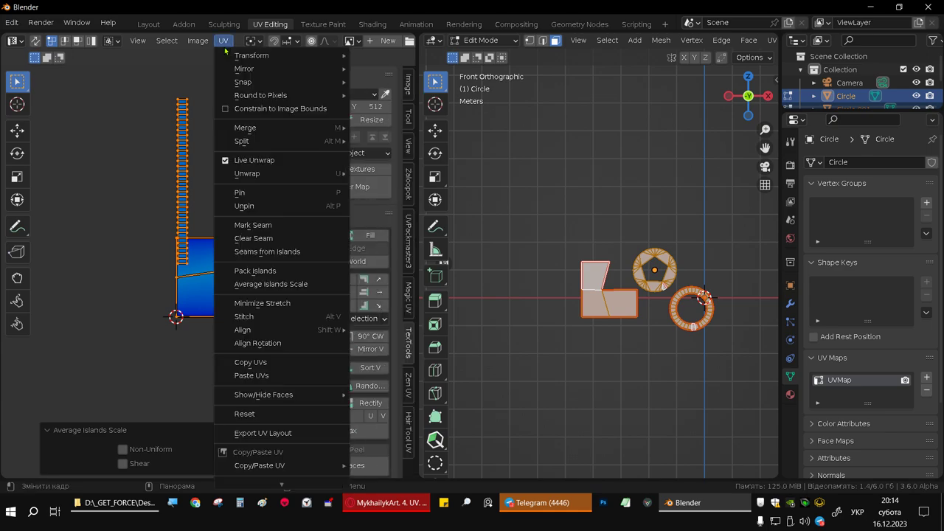
pyautogui.click(254, 271)
pyautogui.scroll(3, 203, 284)
pyautogui.scroll(3, 199, 273)
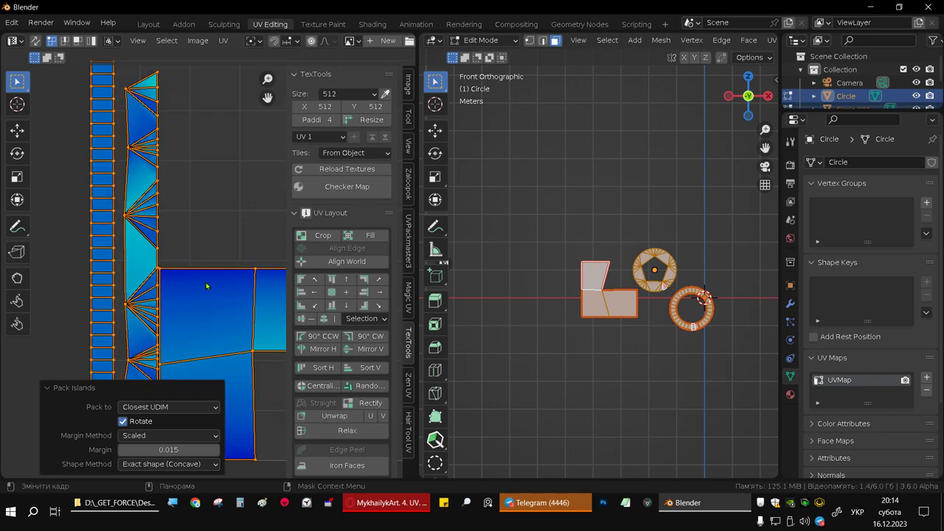
pyautogui.scroll(2, 191, 249)
pyautogui.scroll(-2, 148, 258)
pyautogui.scroll(-1, 88, 251)
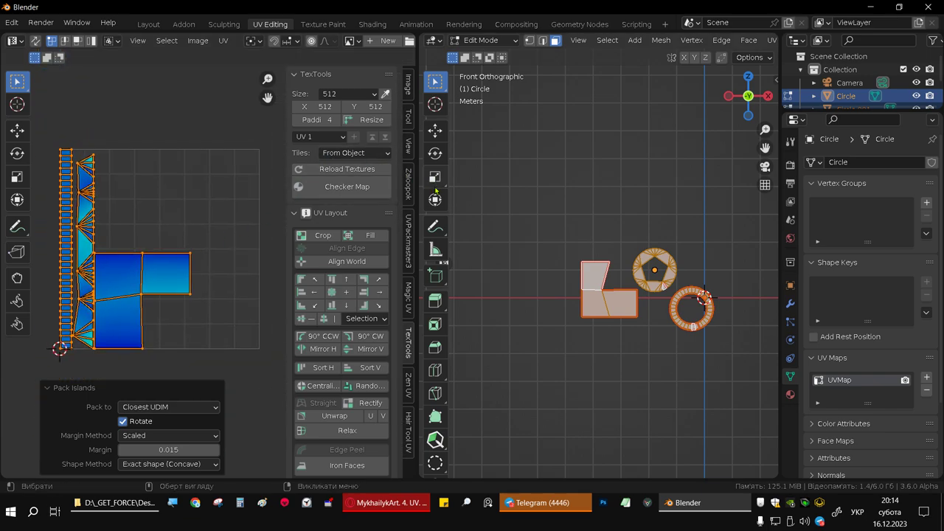
# - Repack the islands twice using UVPackmaster3's Pack button in the sidebar
pyautogui.click(408, 267)
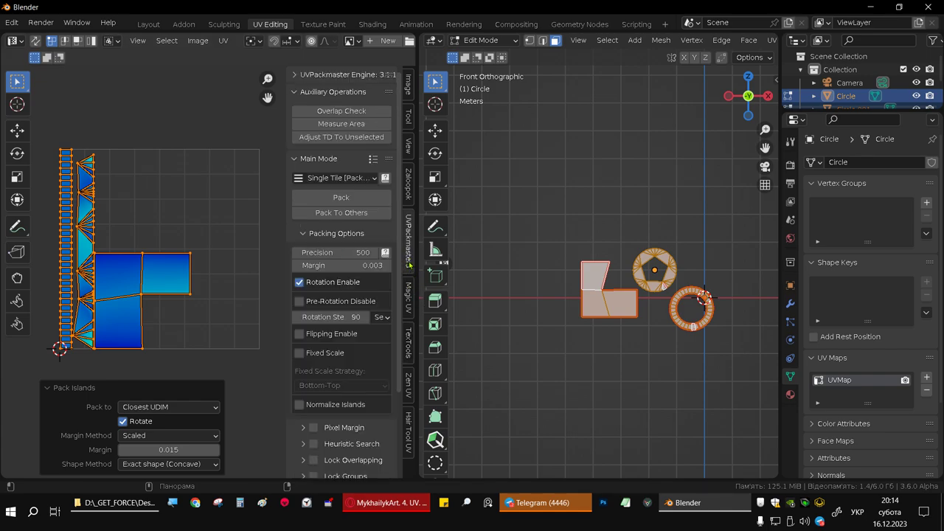
pyautogui.click(350, 200)
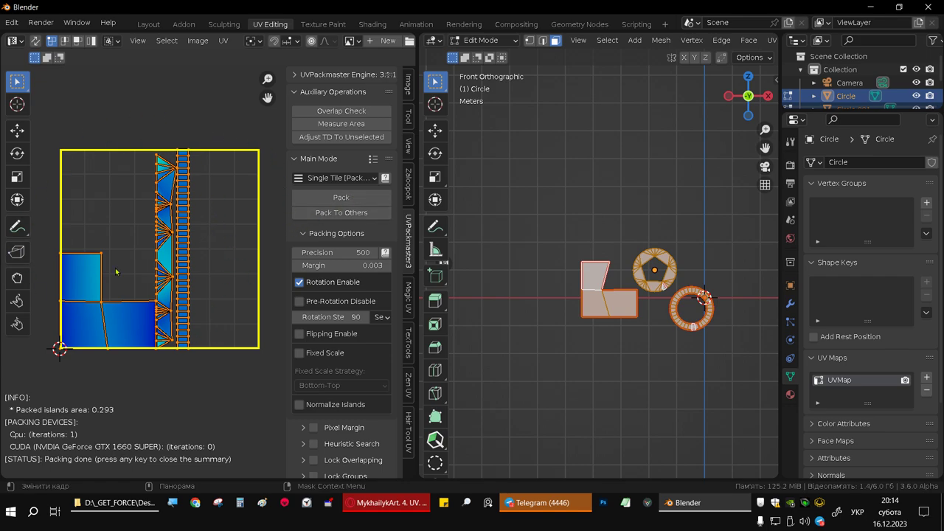
pyautogui.click(329, 198)
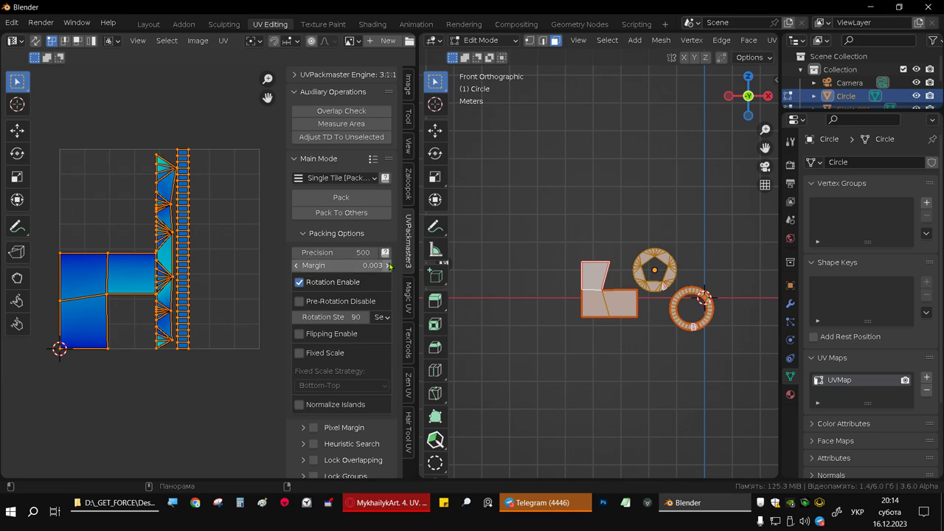
# - Repack with built-in Pack Islands at margin 0.015 with rotation, and hide the sidebar
pyautogui.click(222, 42)
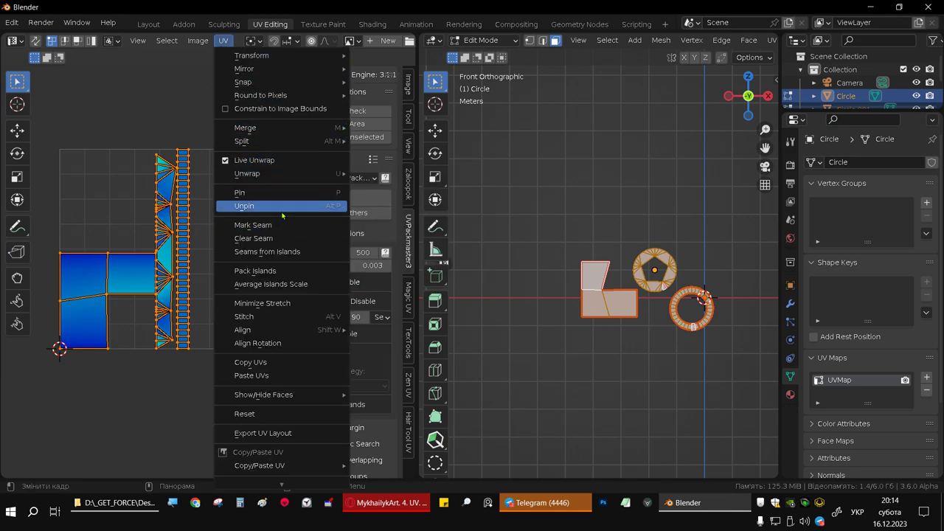
pyautogui.click(273, 271)
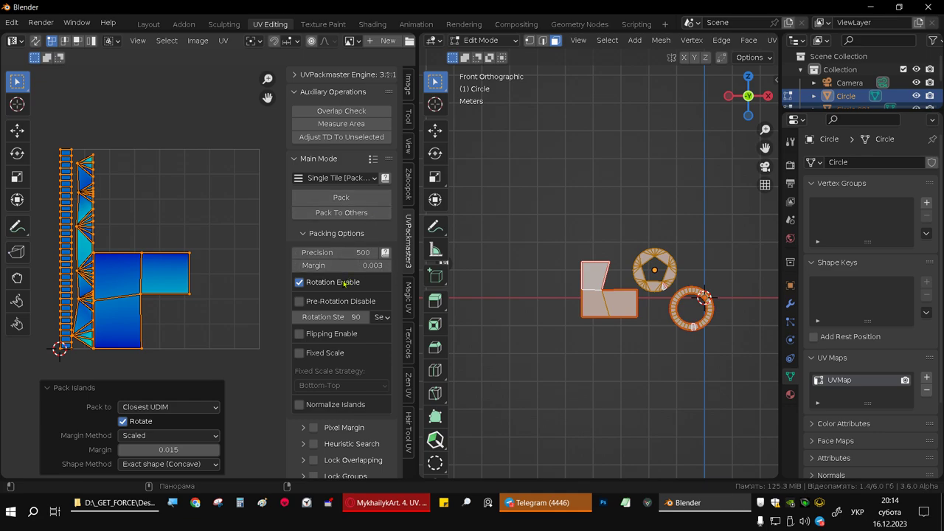
pyautogui.press('n')
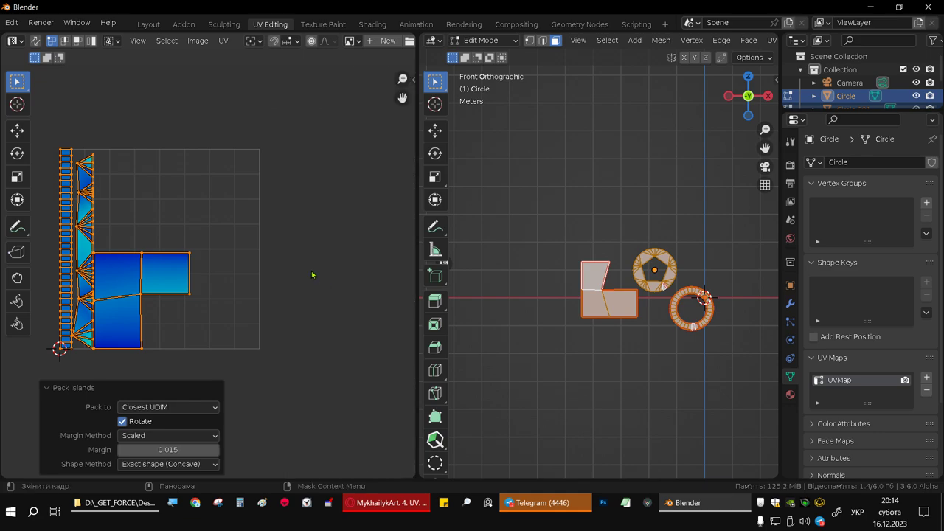
# - Recenter the view on the packed UV tile and select a single island corner
pyautogui.moveTo(292, 270); pyautogui.dragTo(387, 262, button='middle')
pyautogui.scroll(1, 274, 263)
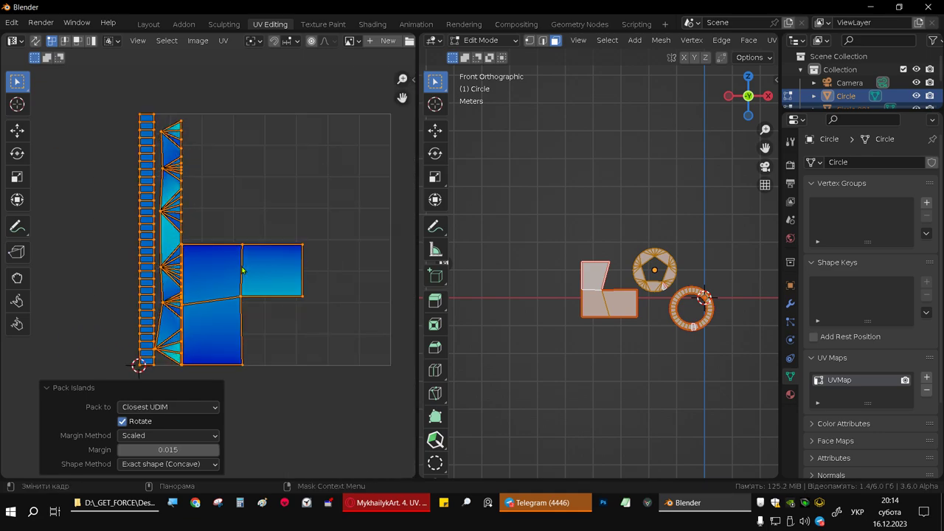
pyautogui.moveTo(273, 263); pyautogui.dragTo(271, 242, button='middle')
pyautogui.click(344, 190)
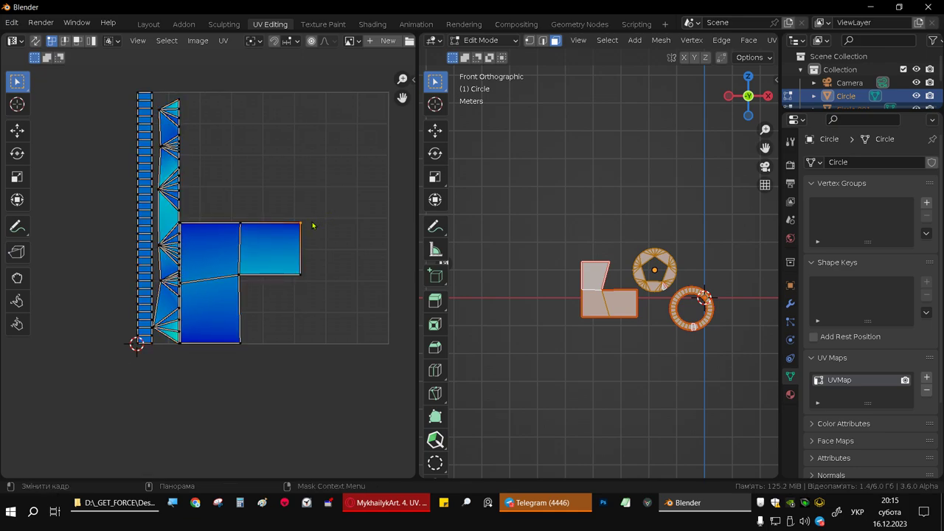
pyautogui.click(222, 40)
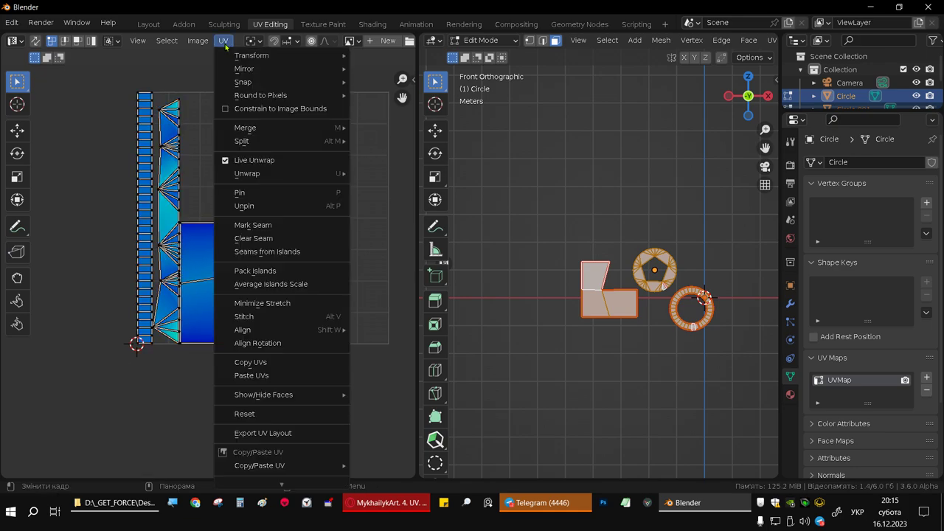
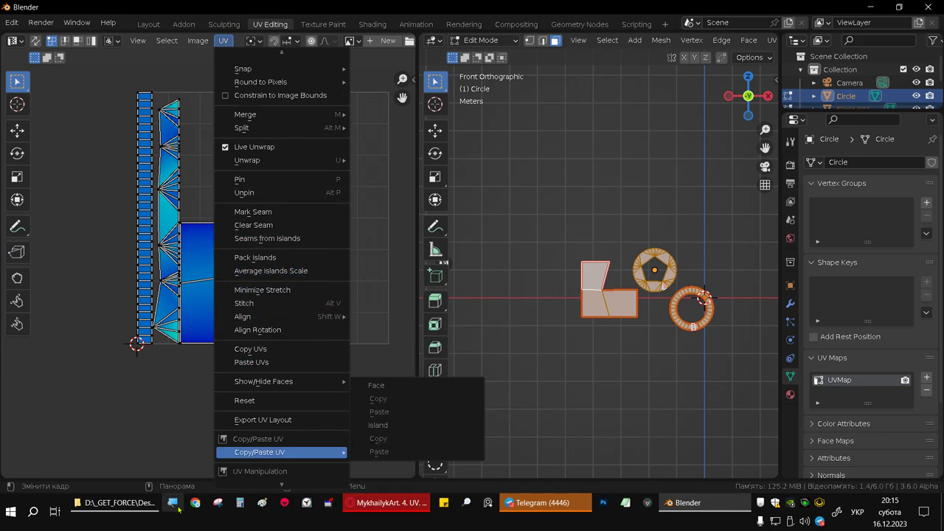
# - Open the latest Desktop screenshot 'Desktop Screenshot 2023.12.16 - 19.54.51.14.png' from File Explorer
pyautogui.click(115, 502)
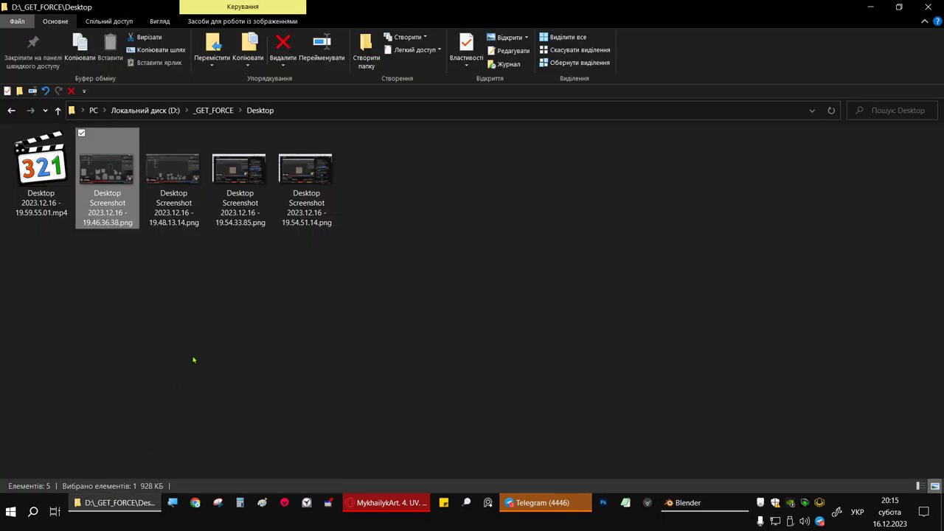
pyautogui.doubleClick(305, 170)
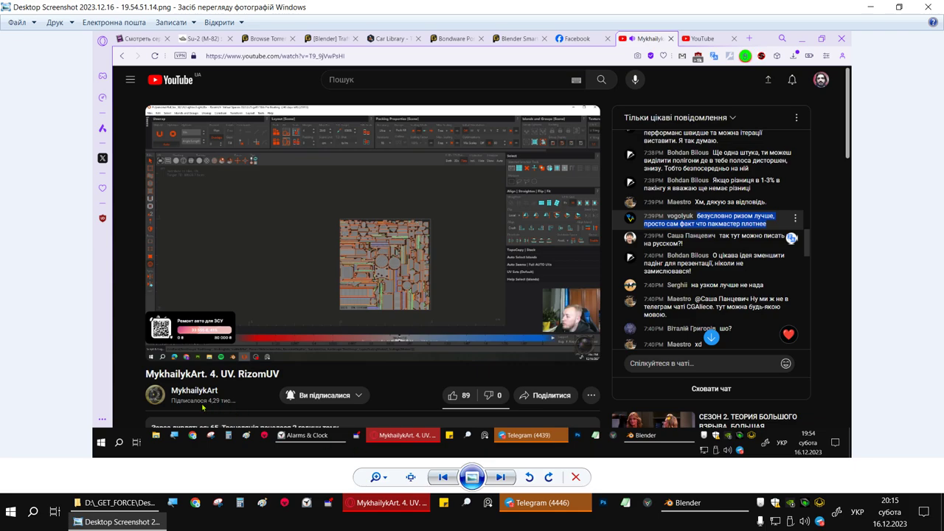
# - Step back through the photos to the 19.46.36.38 RizomUV capture
pyautogui.click(443, 477)
pyautogui.click(443, 477)
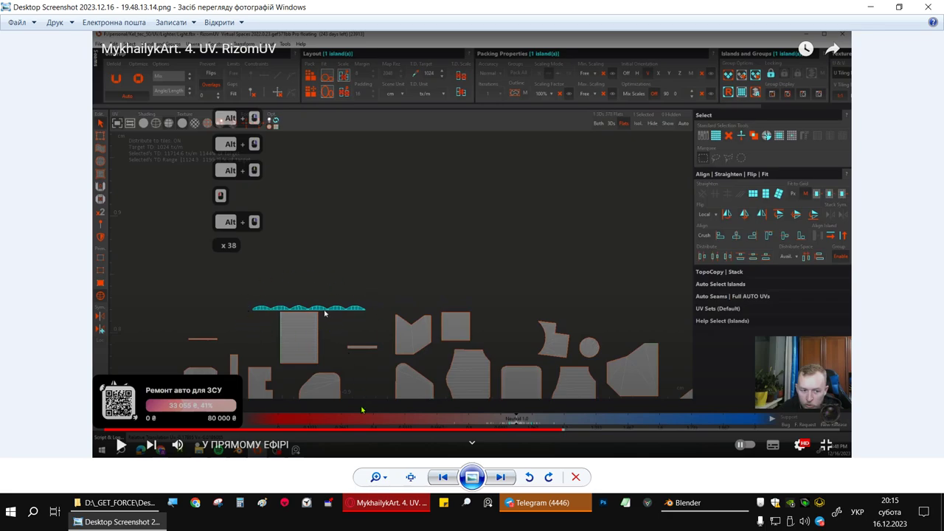
pyautogui.click(443, 477)
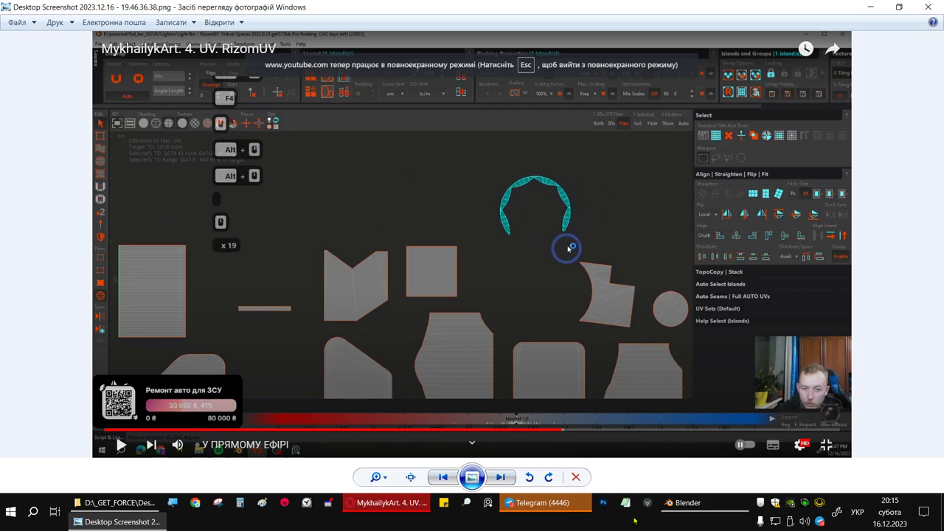
# - Back in Blender, select the triangle strip's top vertex and the square island's corner vertex
pyautogui.click(685, 503)
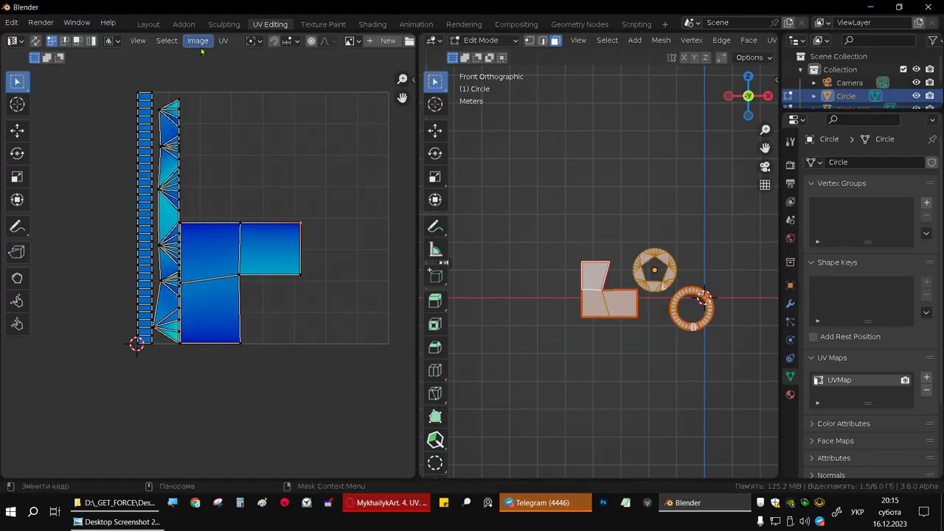
pyautogui.click(222, 136)
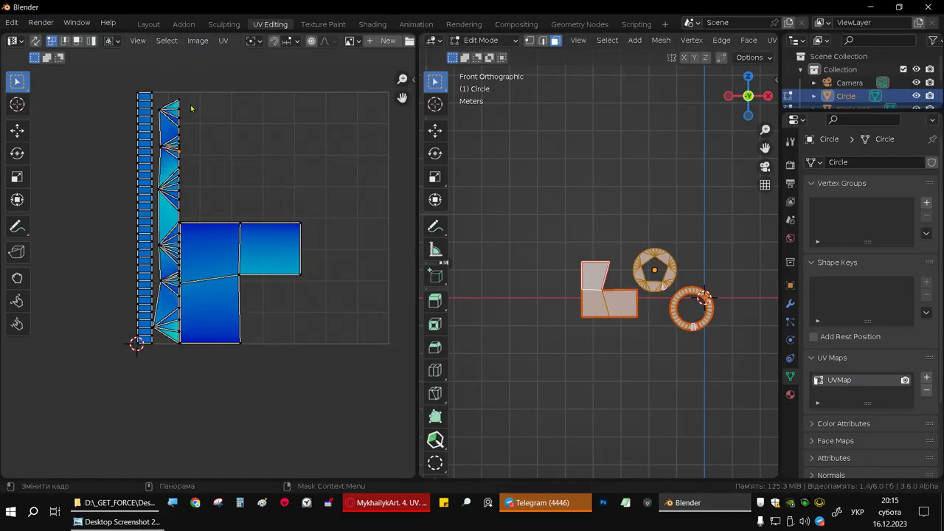
pyautogui.click(179, 101)
pyautogui.click(311, 177)
# - Browse the UV menu without applying anything, then deselect the corner vertex
pyautogui.click(225, 41)
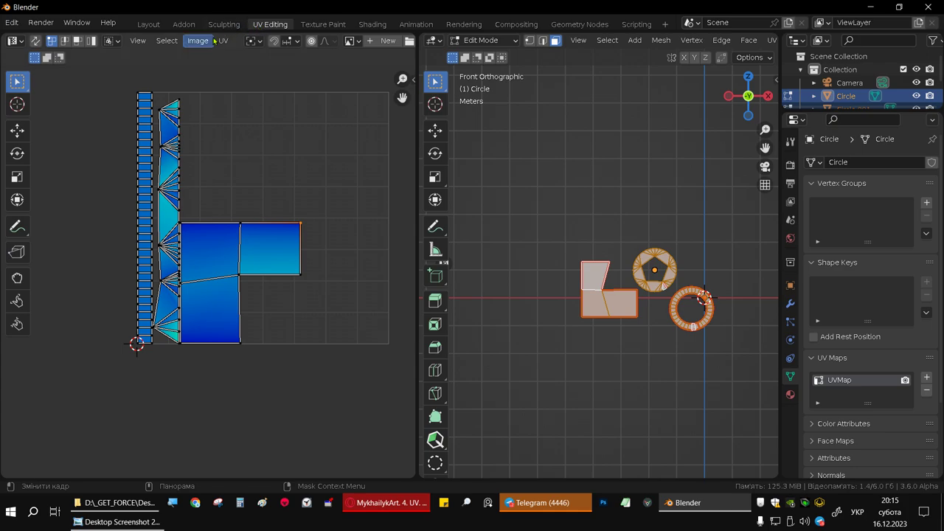
pyautogui.click(223, 41)
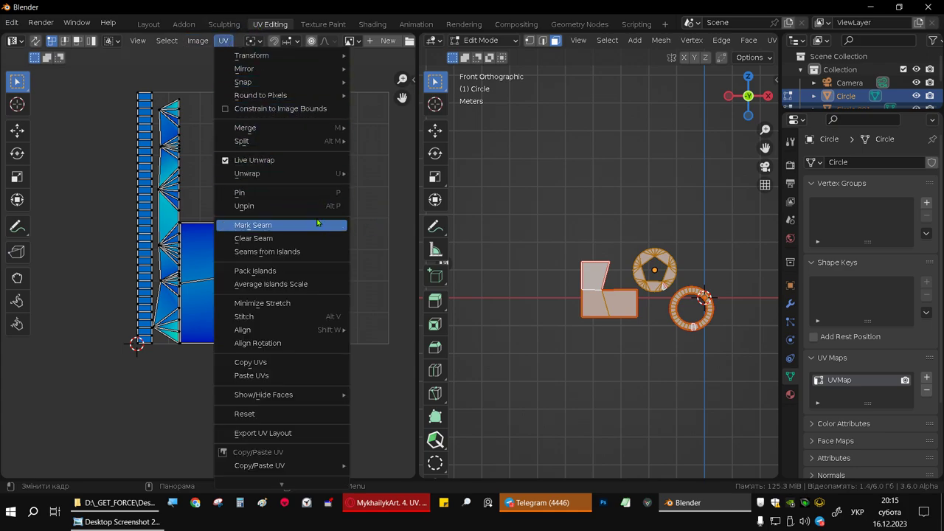
pyautogui.click(280, 194)
pyautogui.click(332, 418)
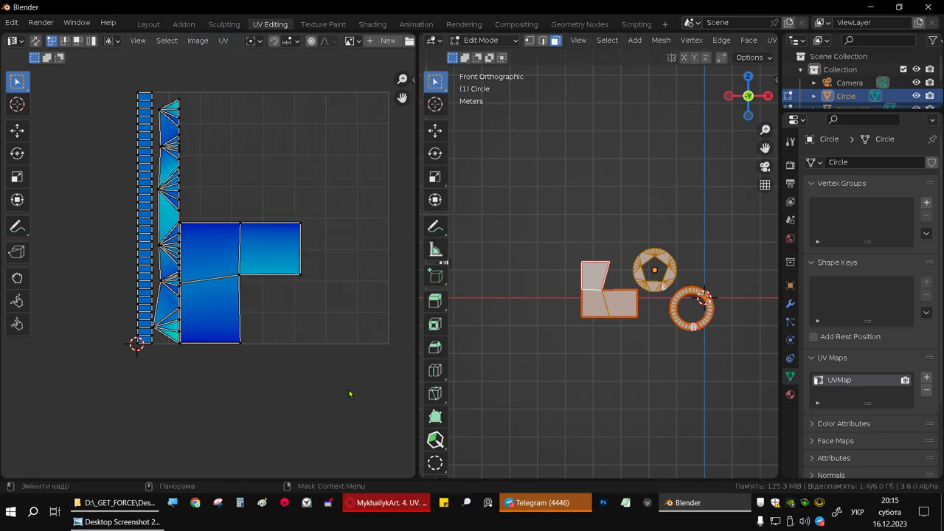